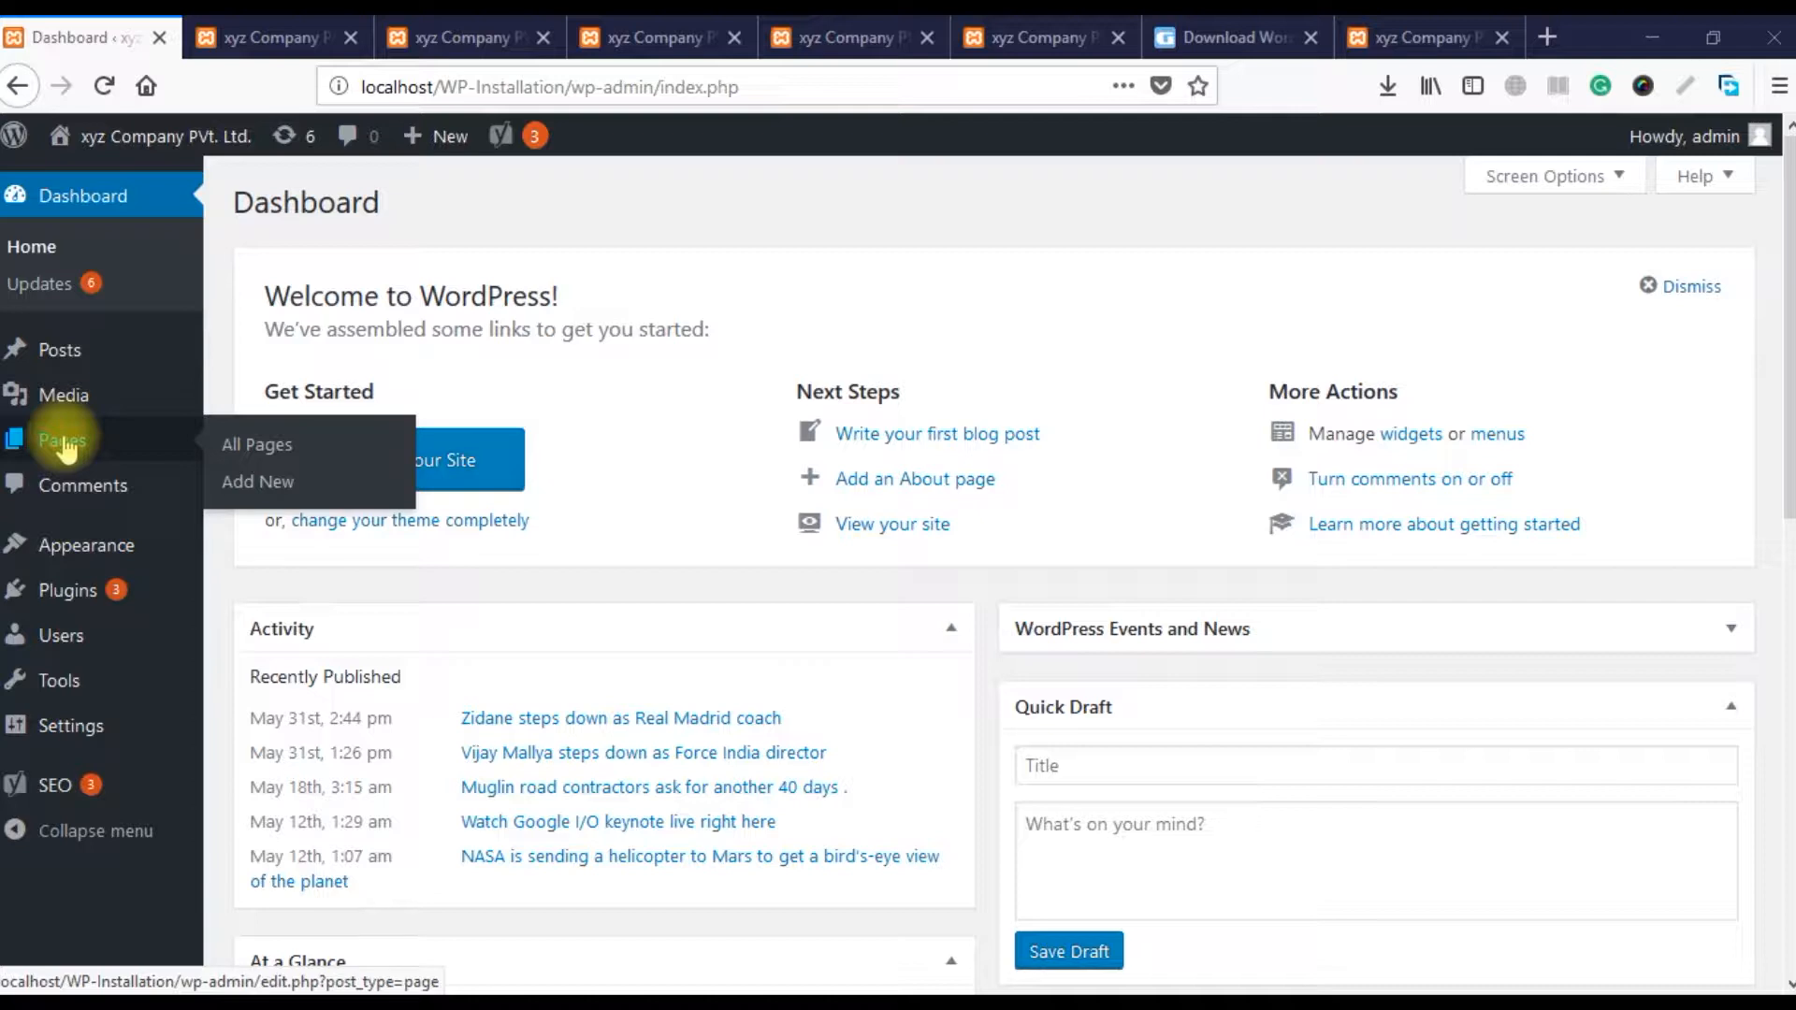
- Open the list of pages and move Sample Page to the trash
{"action": "left_click", "coordinate": [64, 444]}
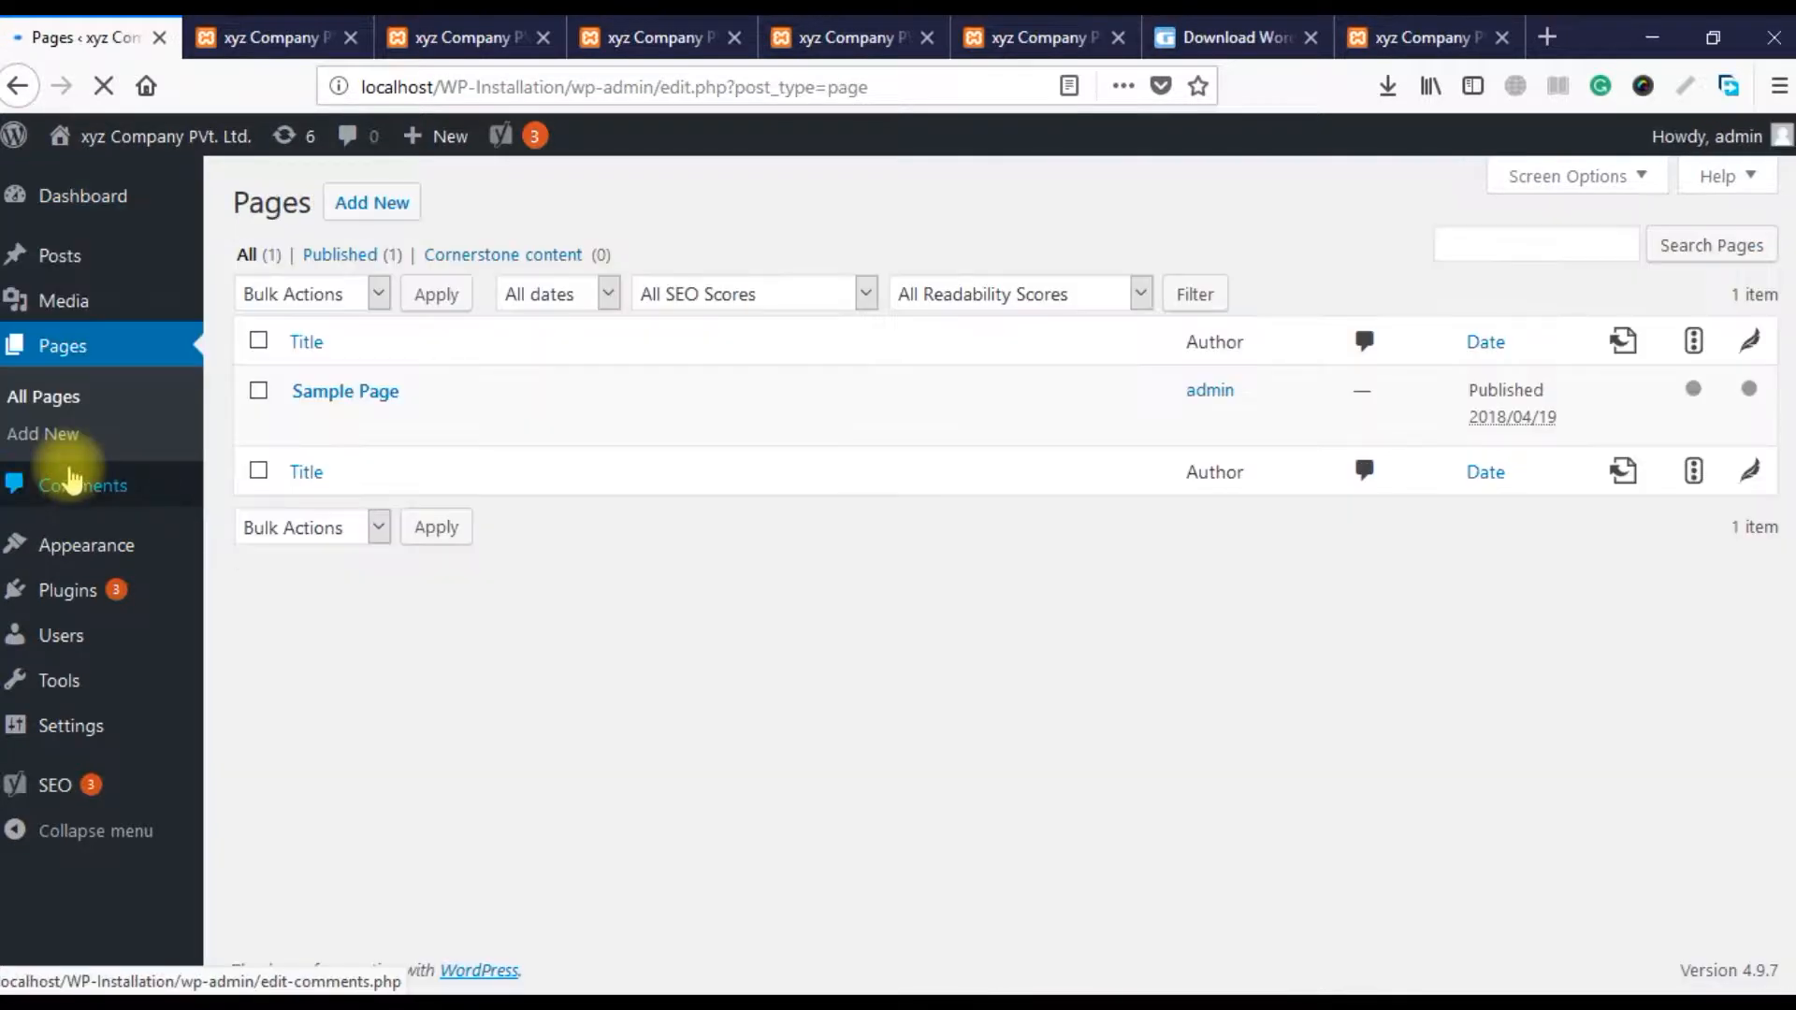
{"action": "mouse_move", "coordinate": [312, 389]}
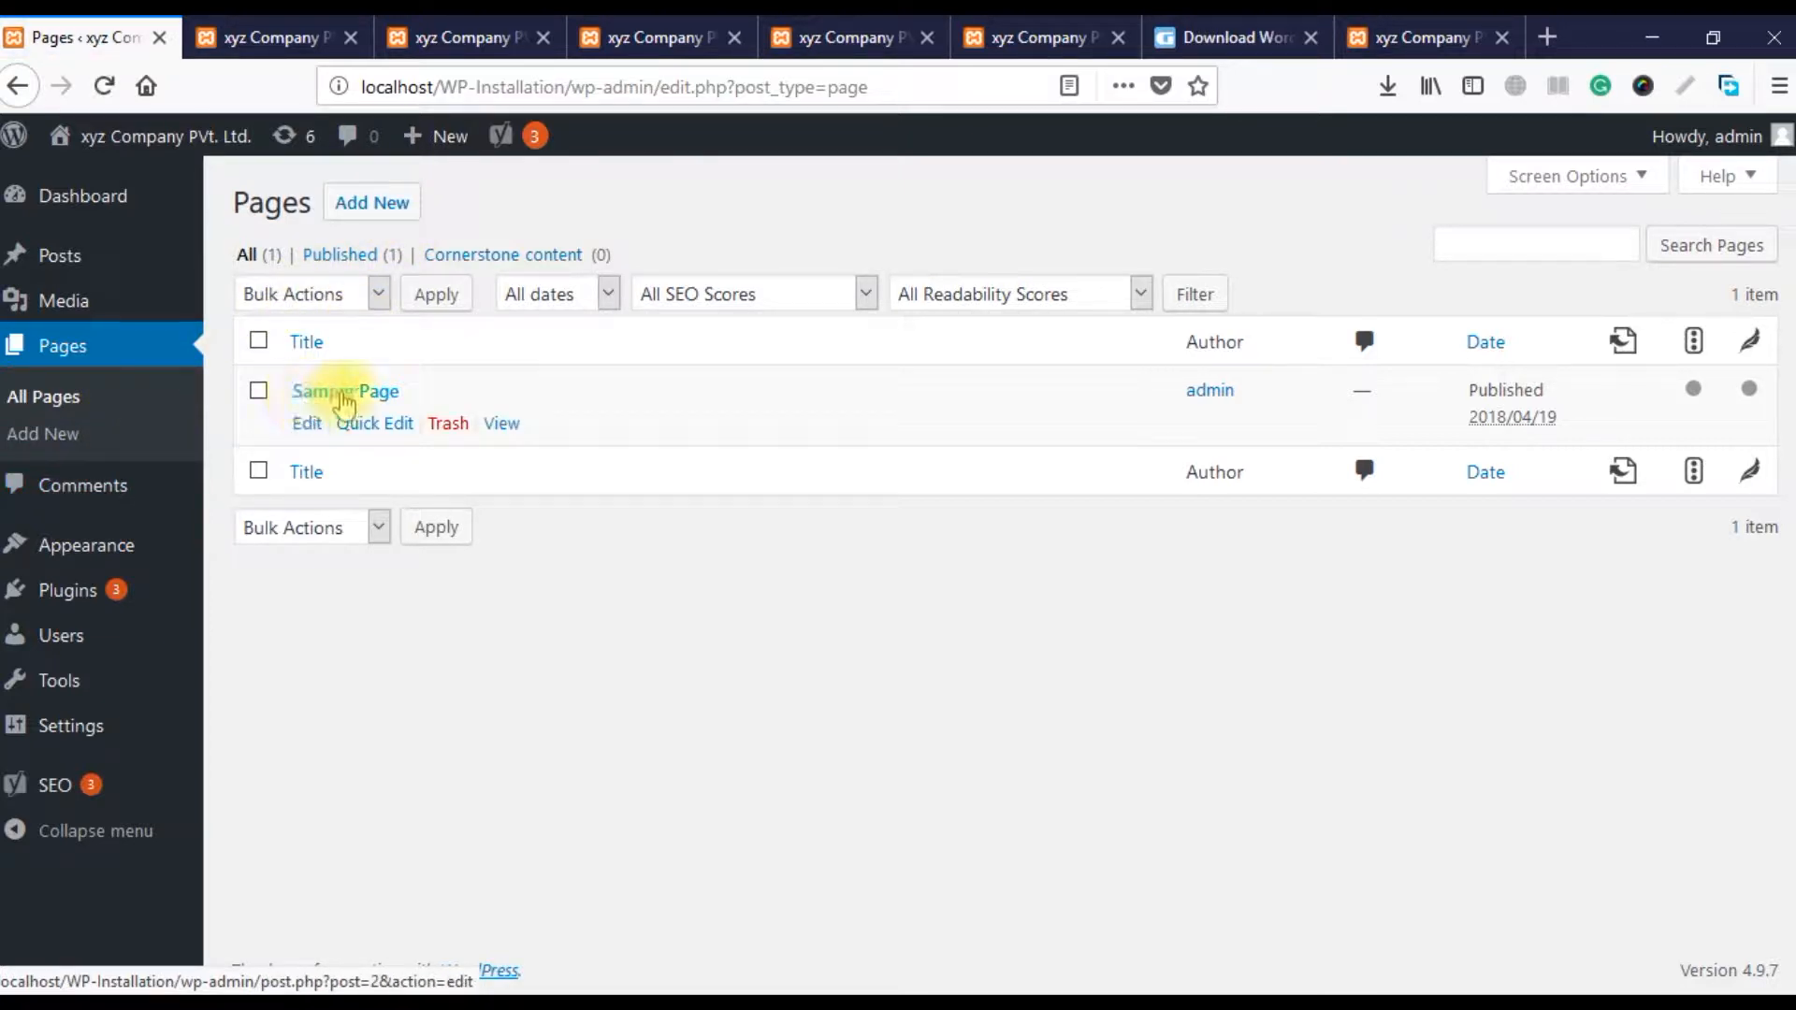
{"action": "left_click", "coordinate": [448, 426]}
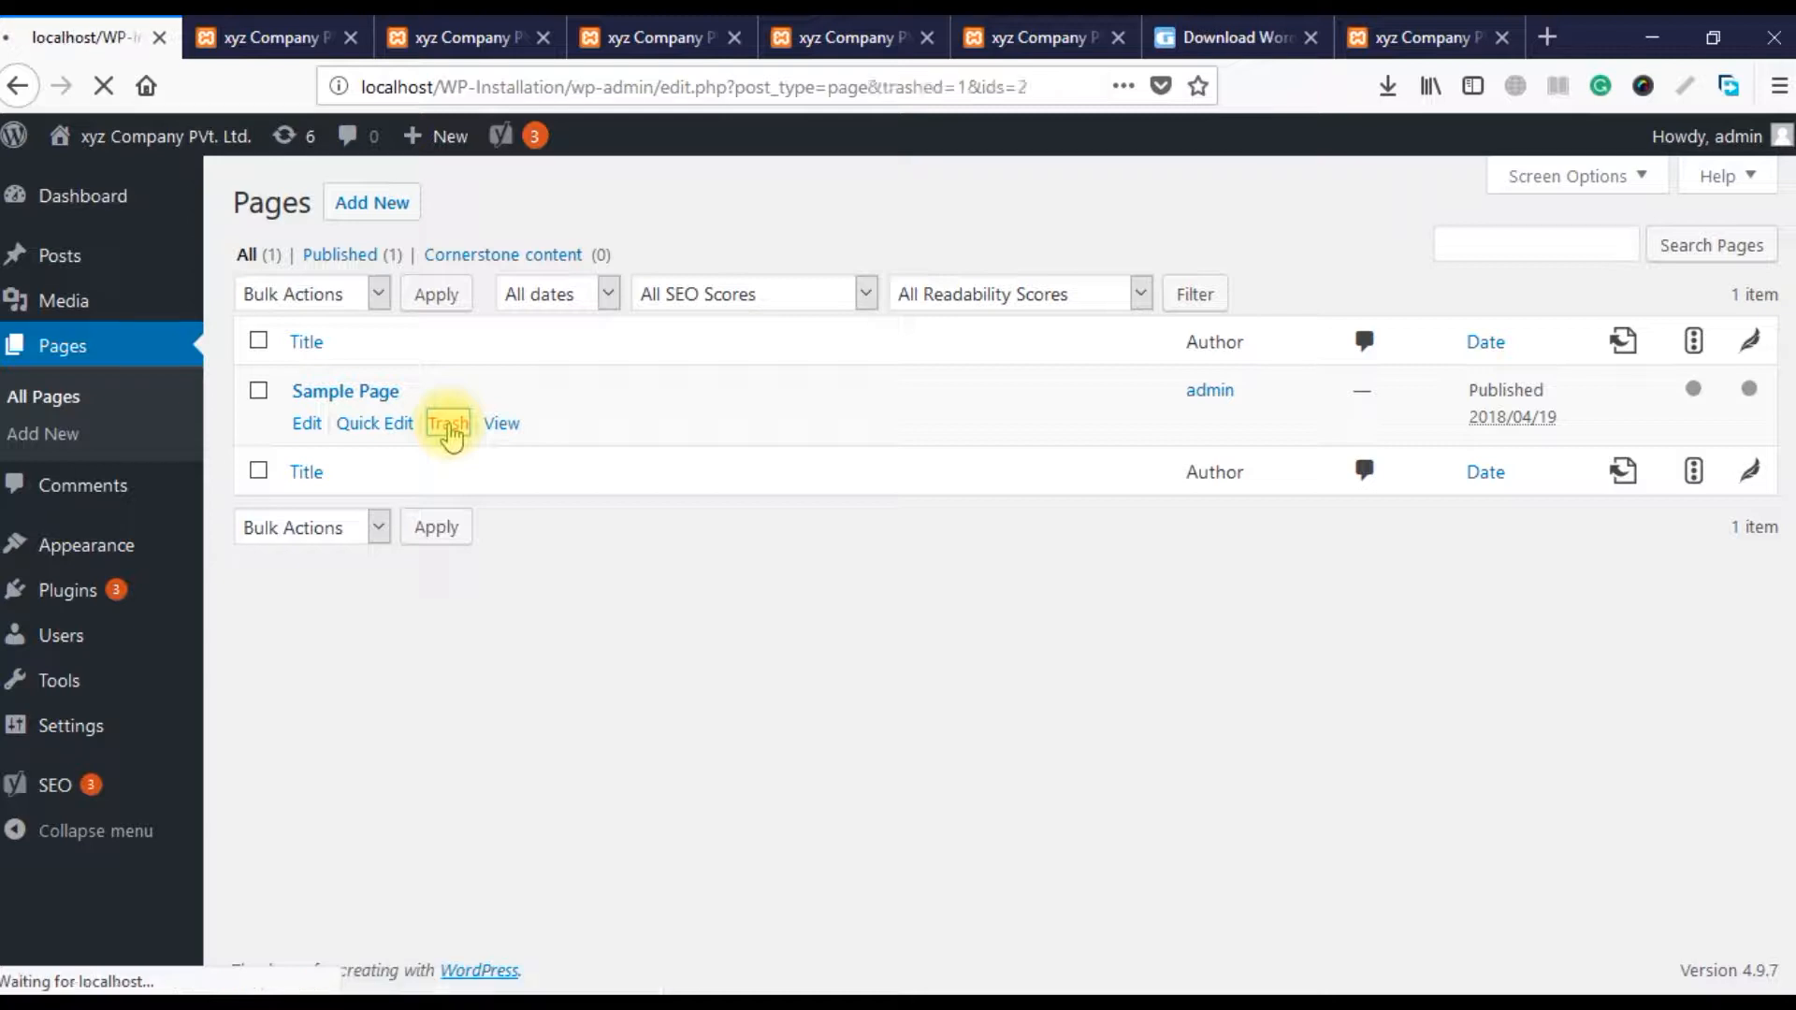
- Create a new page titled About Us and publish it without content
{"action": "left_click", "coordinate": [420, 208]}
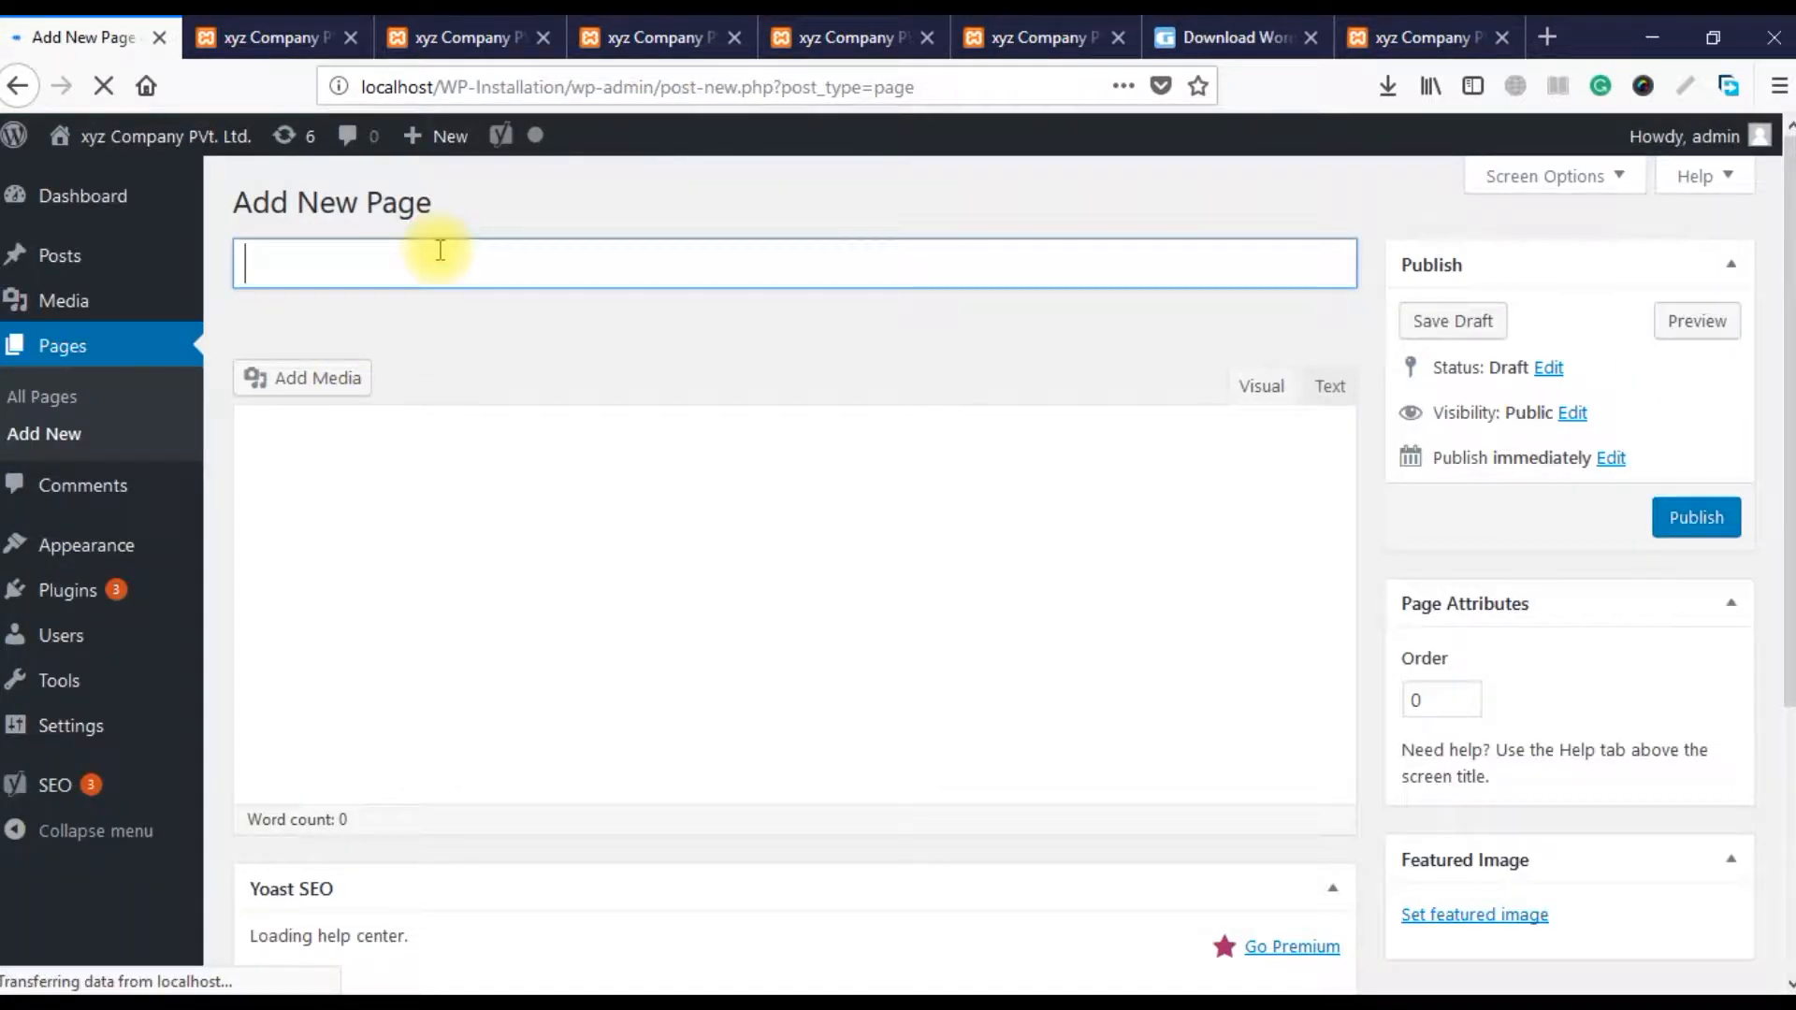
{"action": "type", "text": "About Us"}
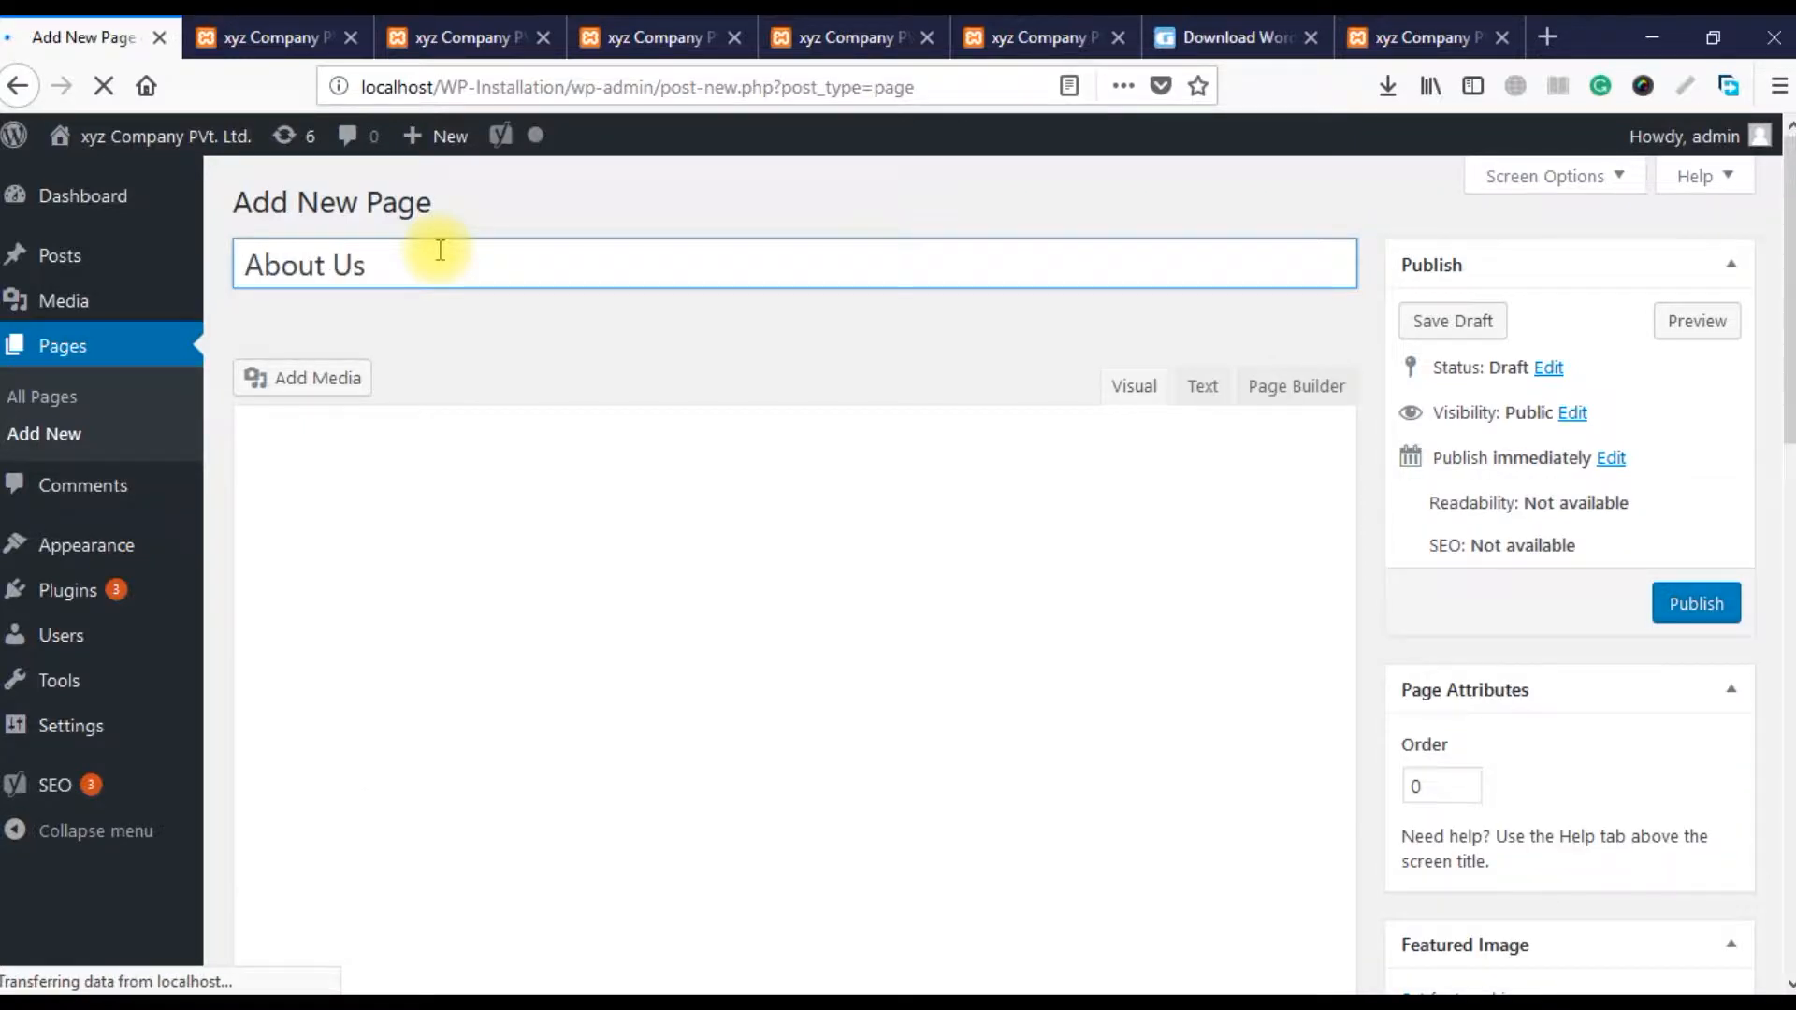
{"action": "left_click", "coordinate": [1698, 602]}
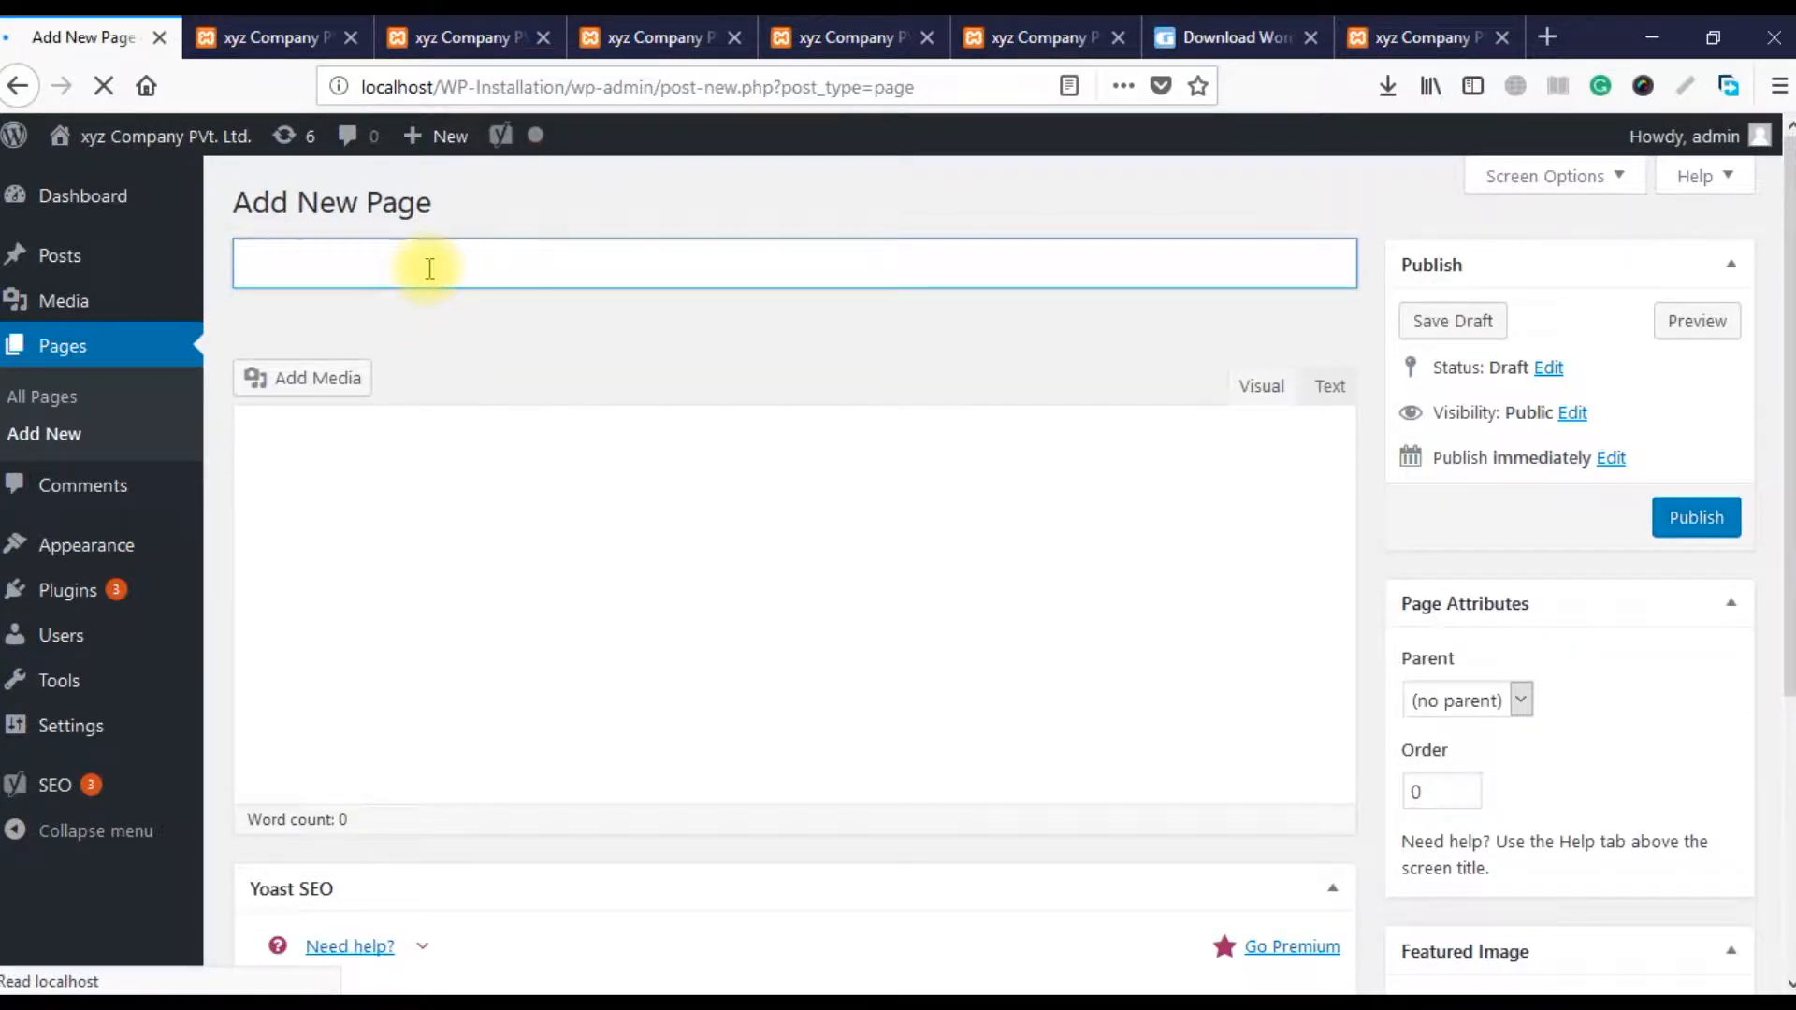
- Create and publish two more empty pages, titled Contact and Gallery
{"action": "type", "text": "Contact"}
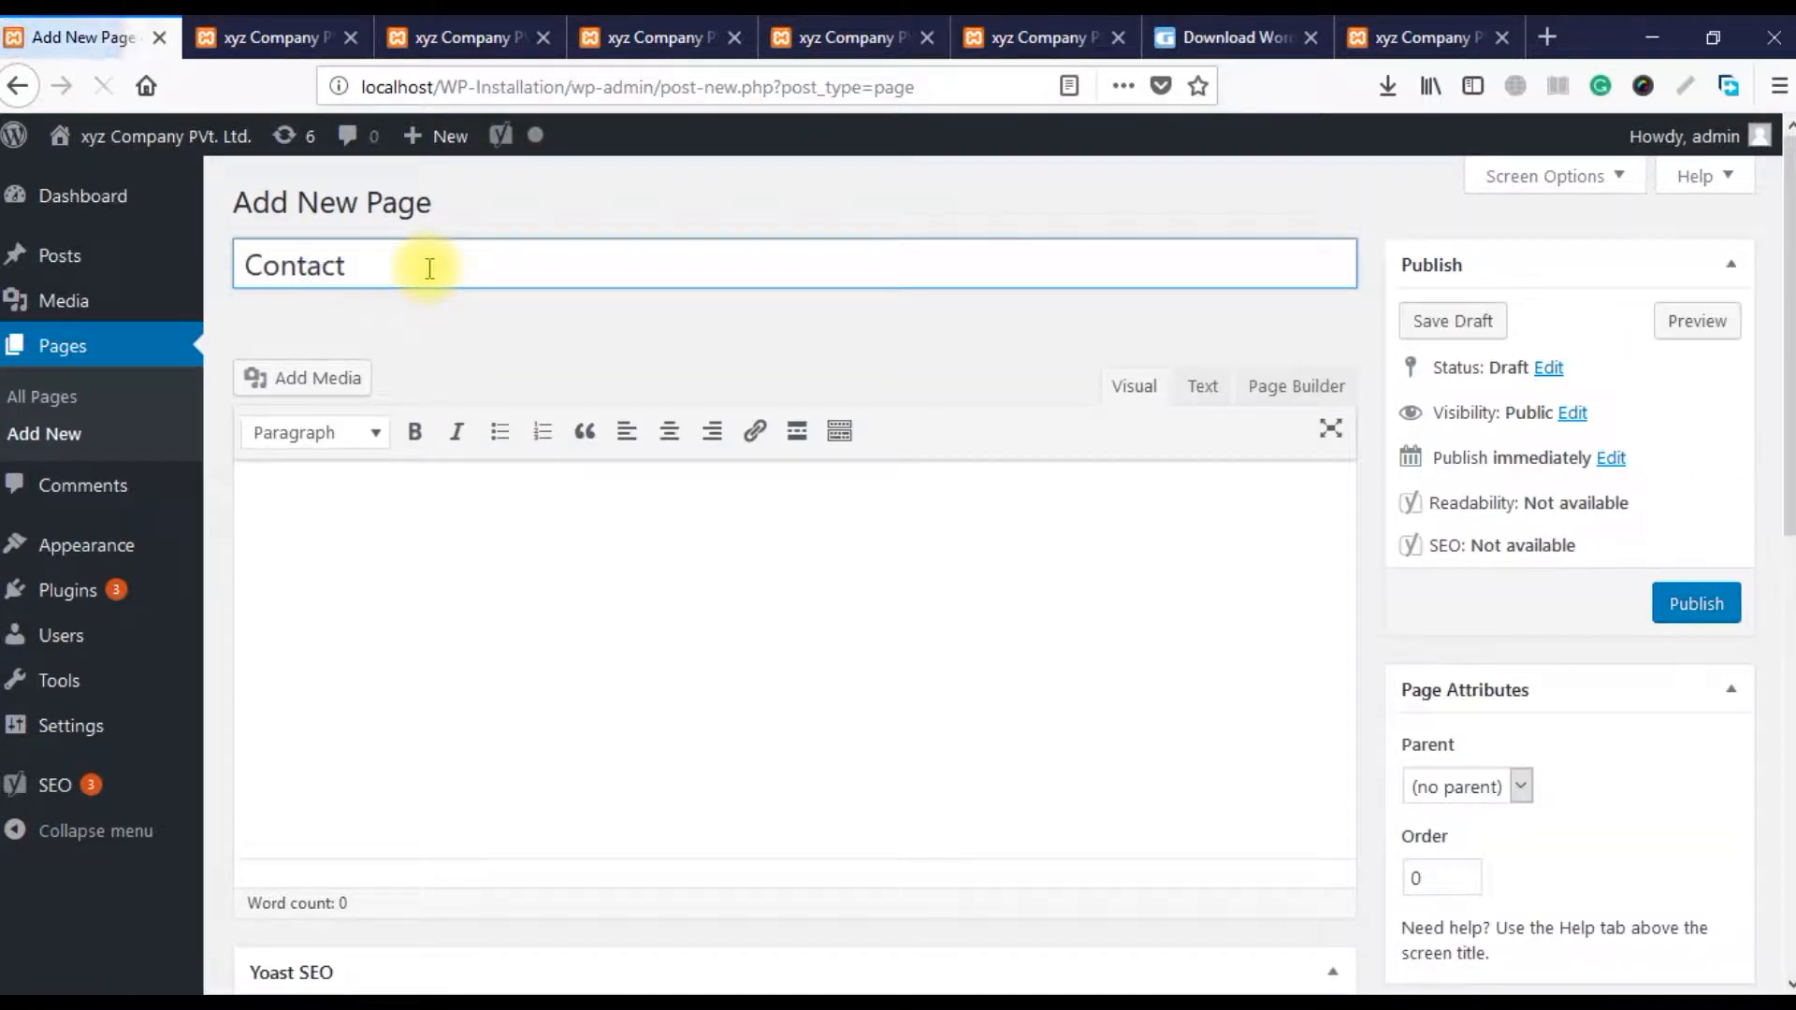
{"action": "left_click", "coordinate": [1696, 603]}
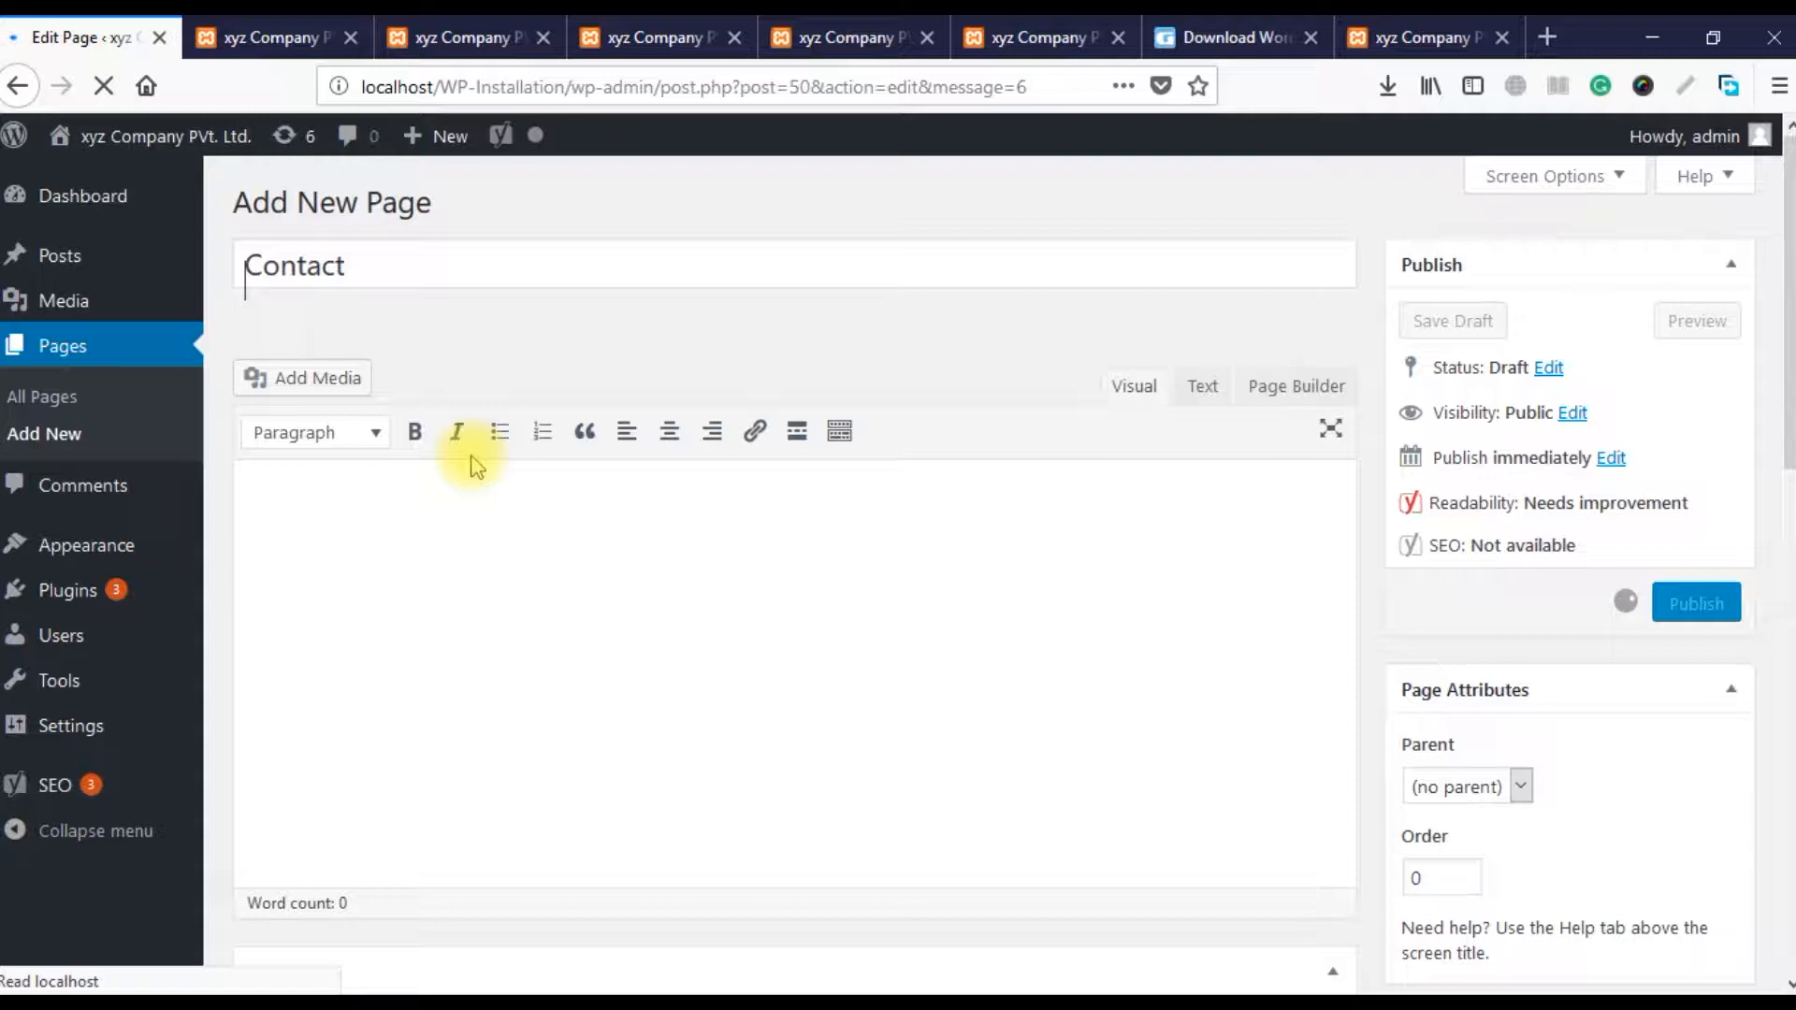
{"action": "left_click", "coordinate": [393, 201]}
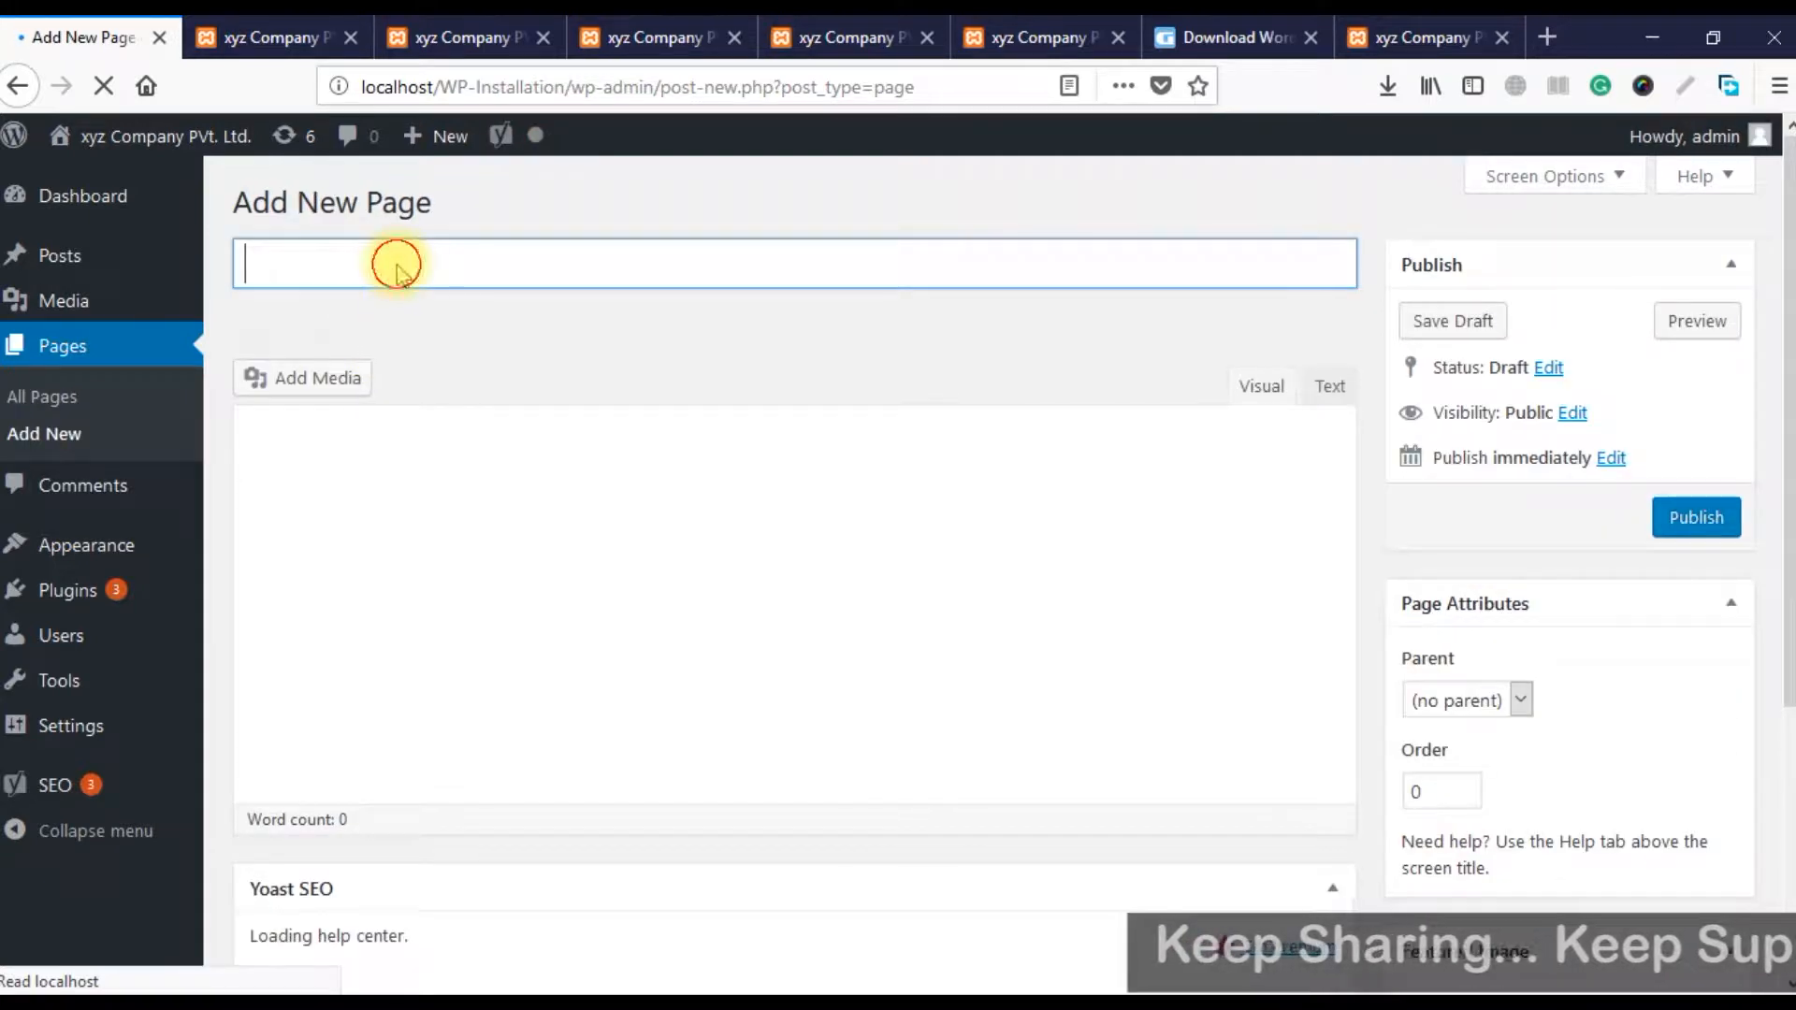
{"action": "type", "text": "Gallery"}
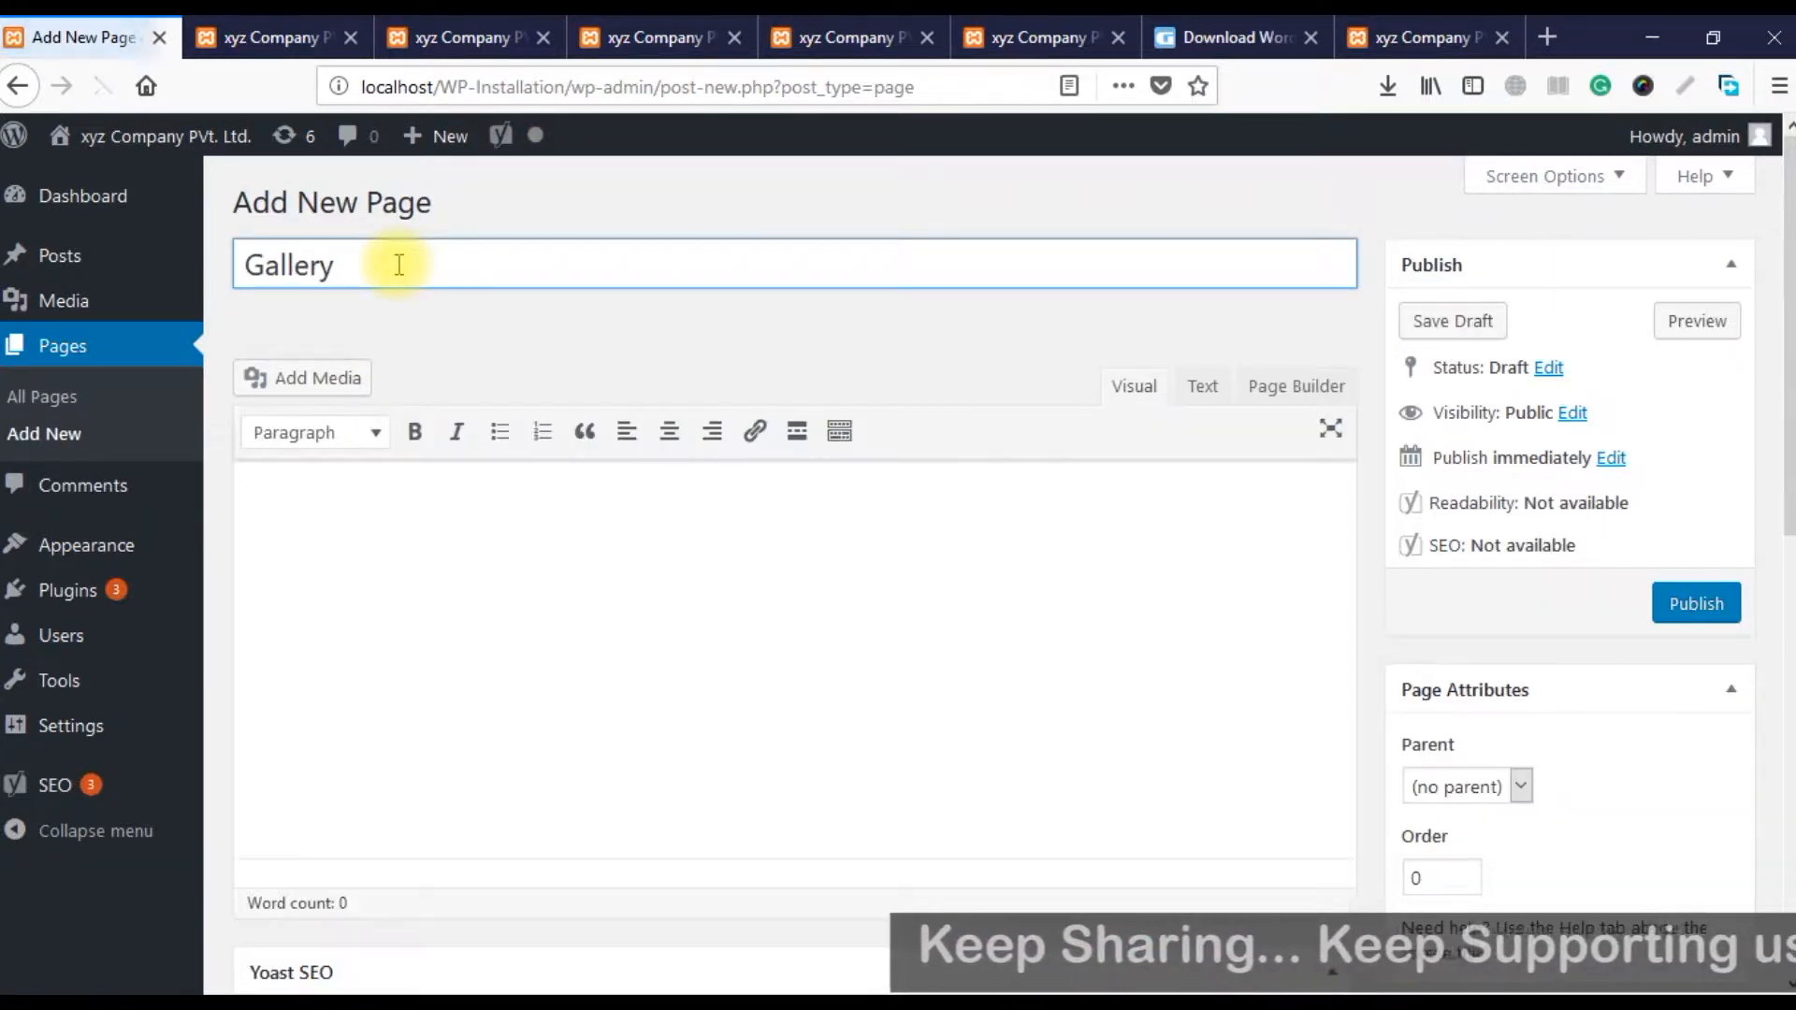
{"action": "left_click", "coordinate": [1681, 610]}
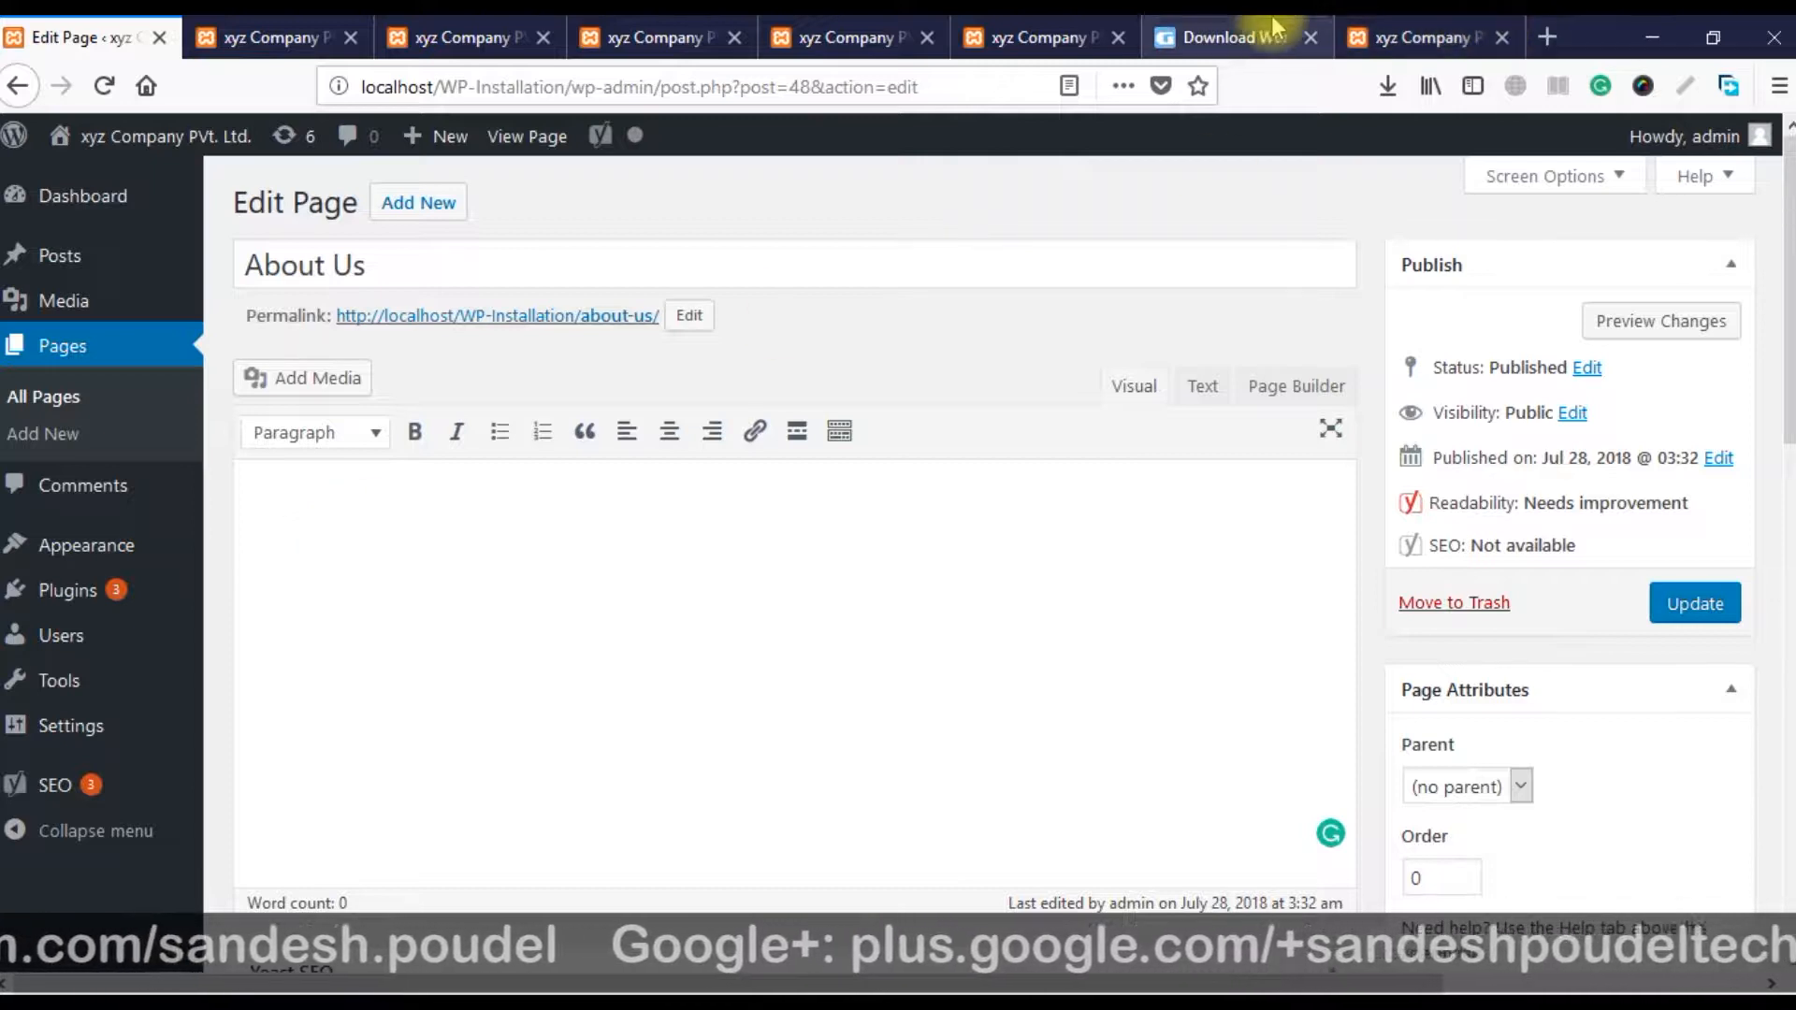
- Open the web developer's personal website in a new browser tab and select its About Me paragraph for copying
{"action": "left_click", "coordinate": [1543, 31]}
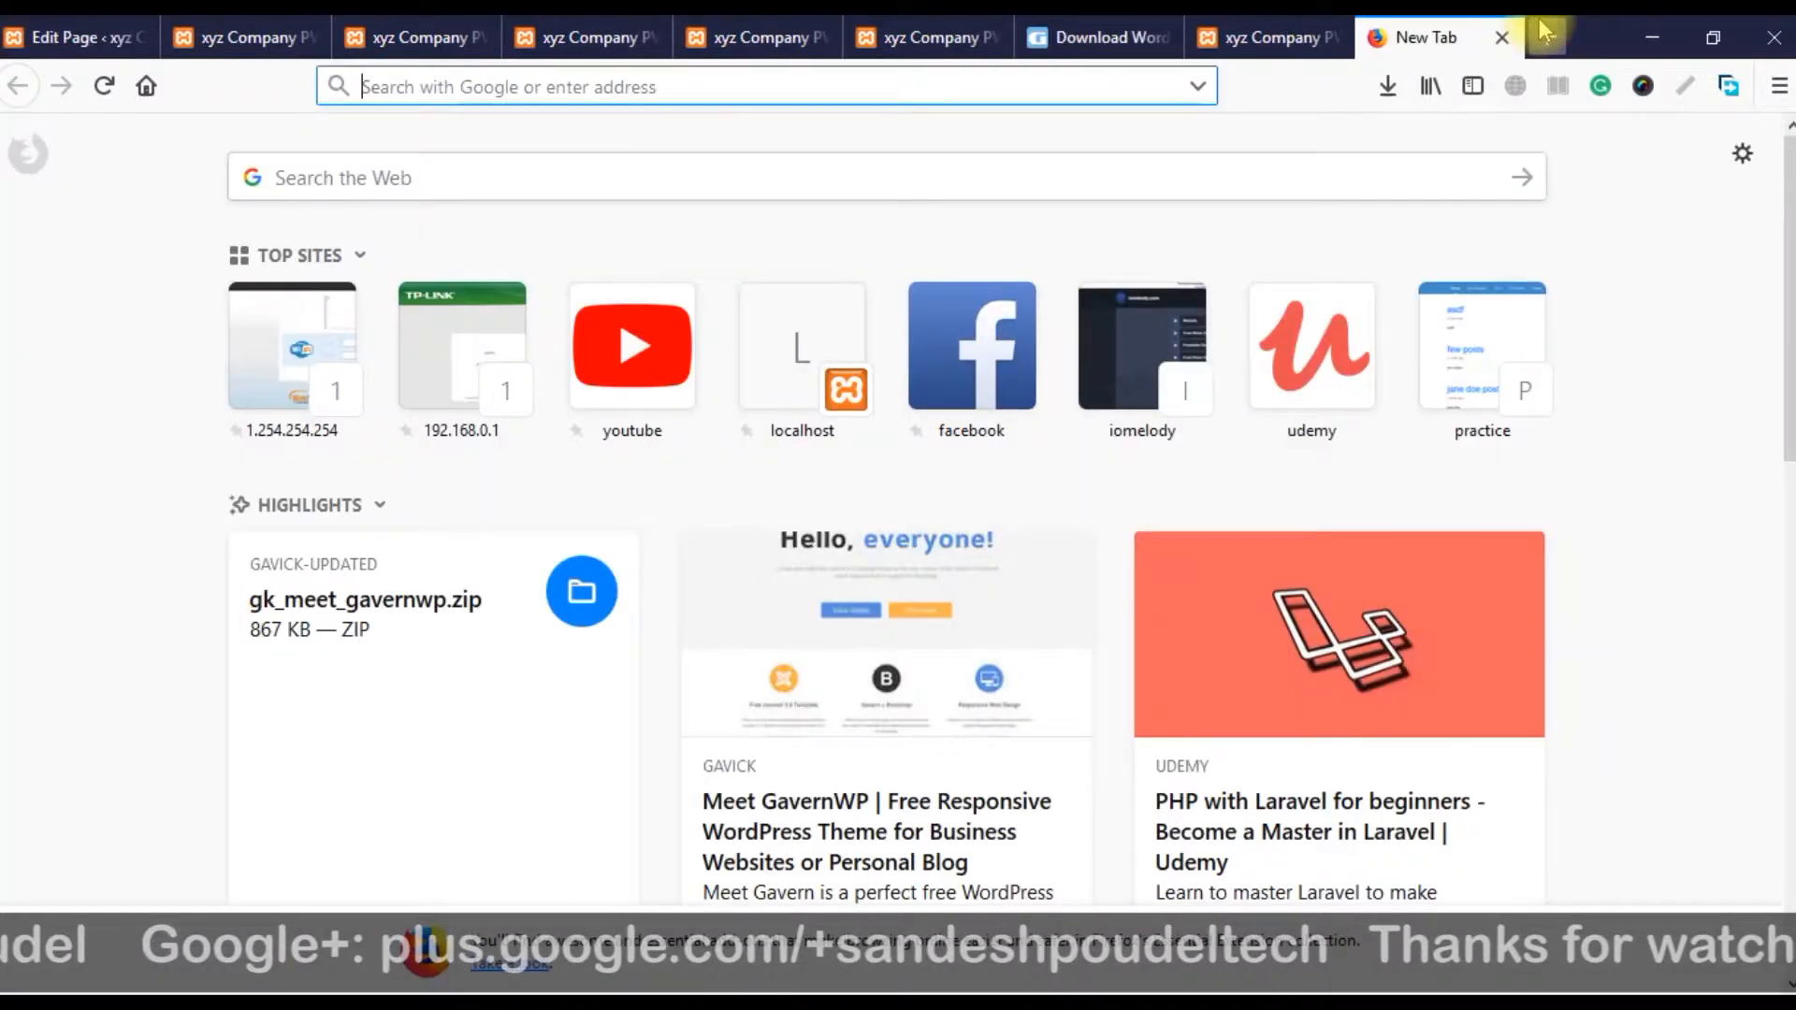
{"action": "type", "text": "sandeshpoudel.com.np"}
{"action": "key", "text": "Return"}
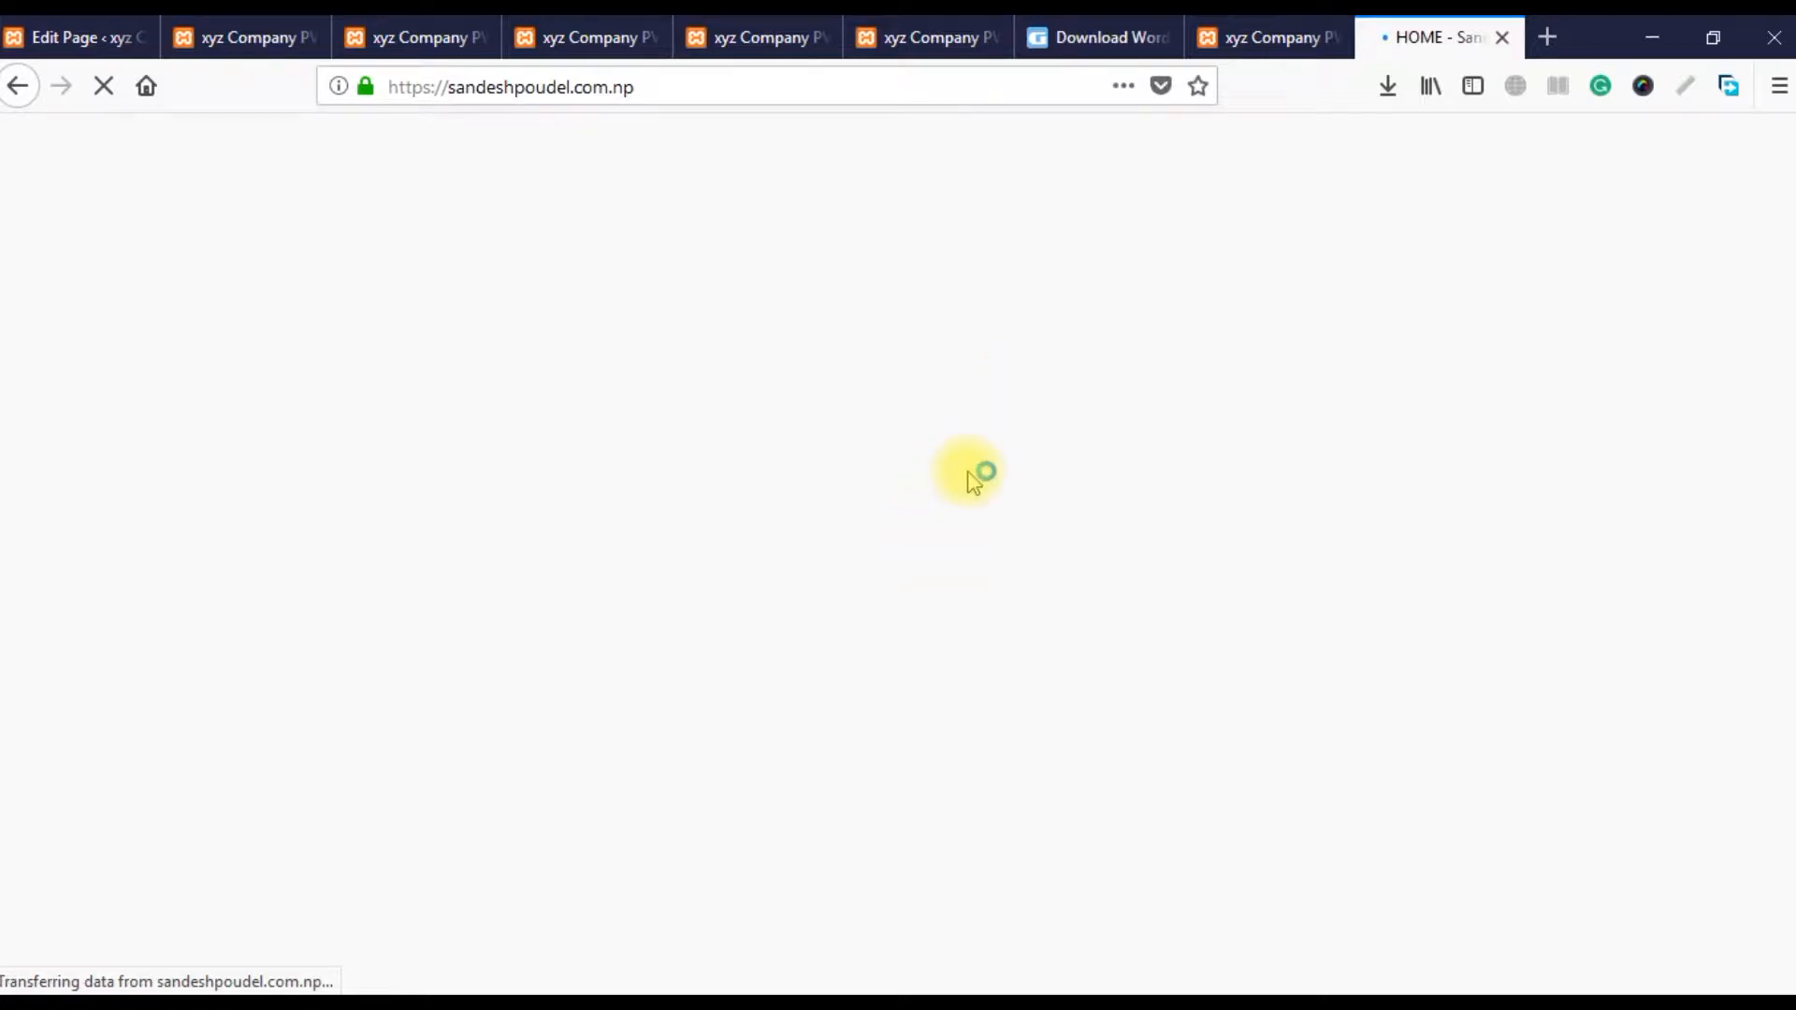
{"action": "scroll", "coordinate": [847, 438], "scroll_direction": "down", "scroll_amount": 7}
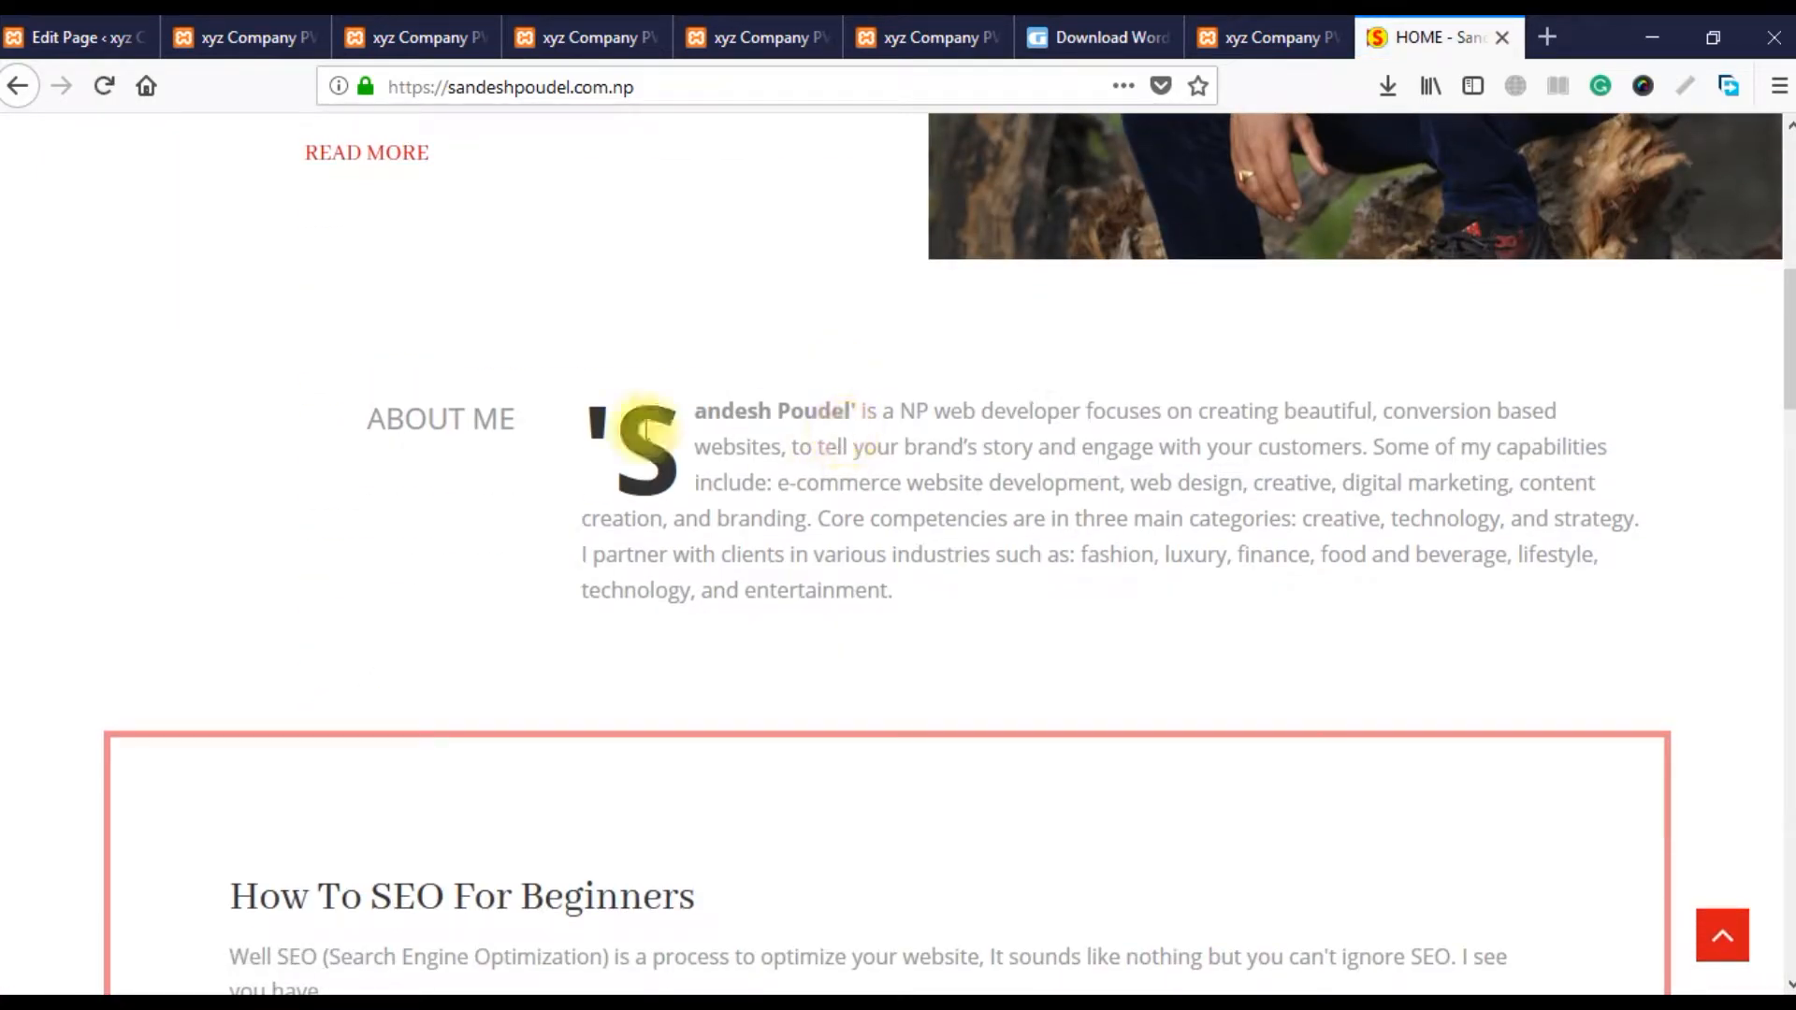
{"action": "left_click_drag", "start_coordinate": [603, 425], "coordinate": [916, 603]}
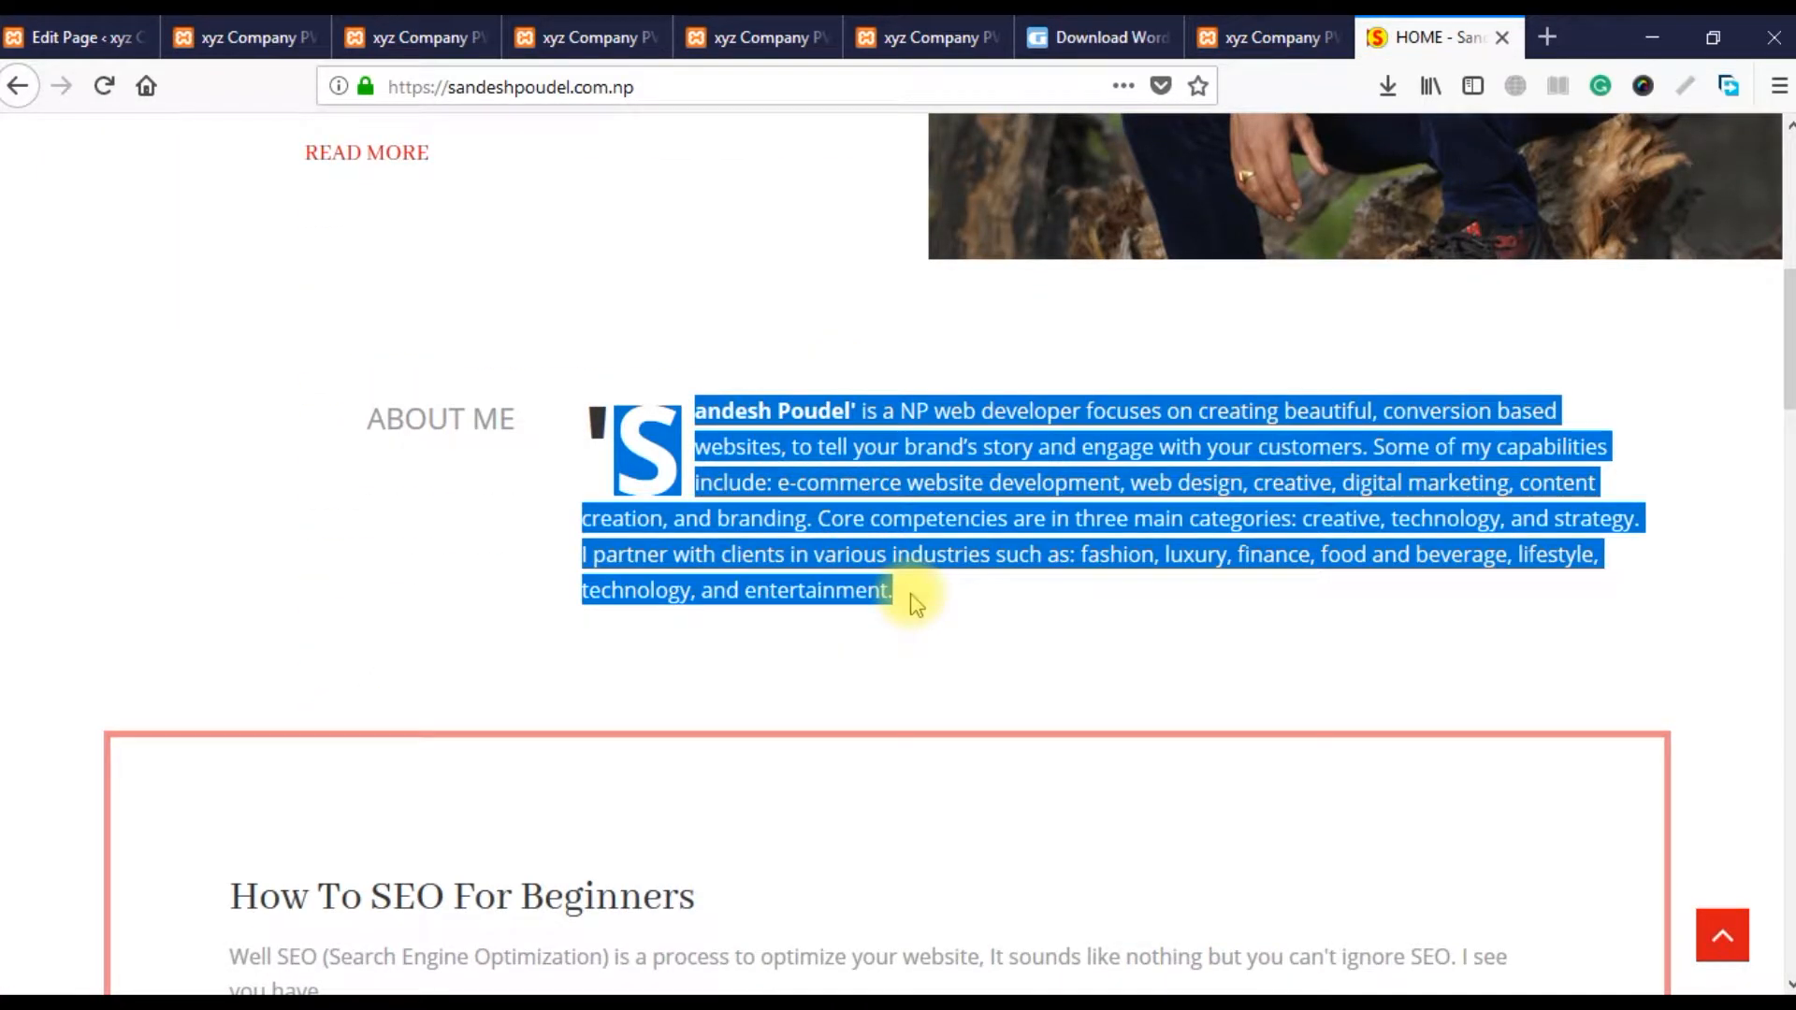
- Paste the paragraph into the About Us page, with "gy, and entertainment." in bold and "Core competencies are in three main" in italics
{"action": "key", "text": "ctrl+Tab"}
{"action": "left_click", "coordinate": [457, 431]}
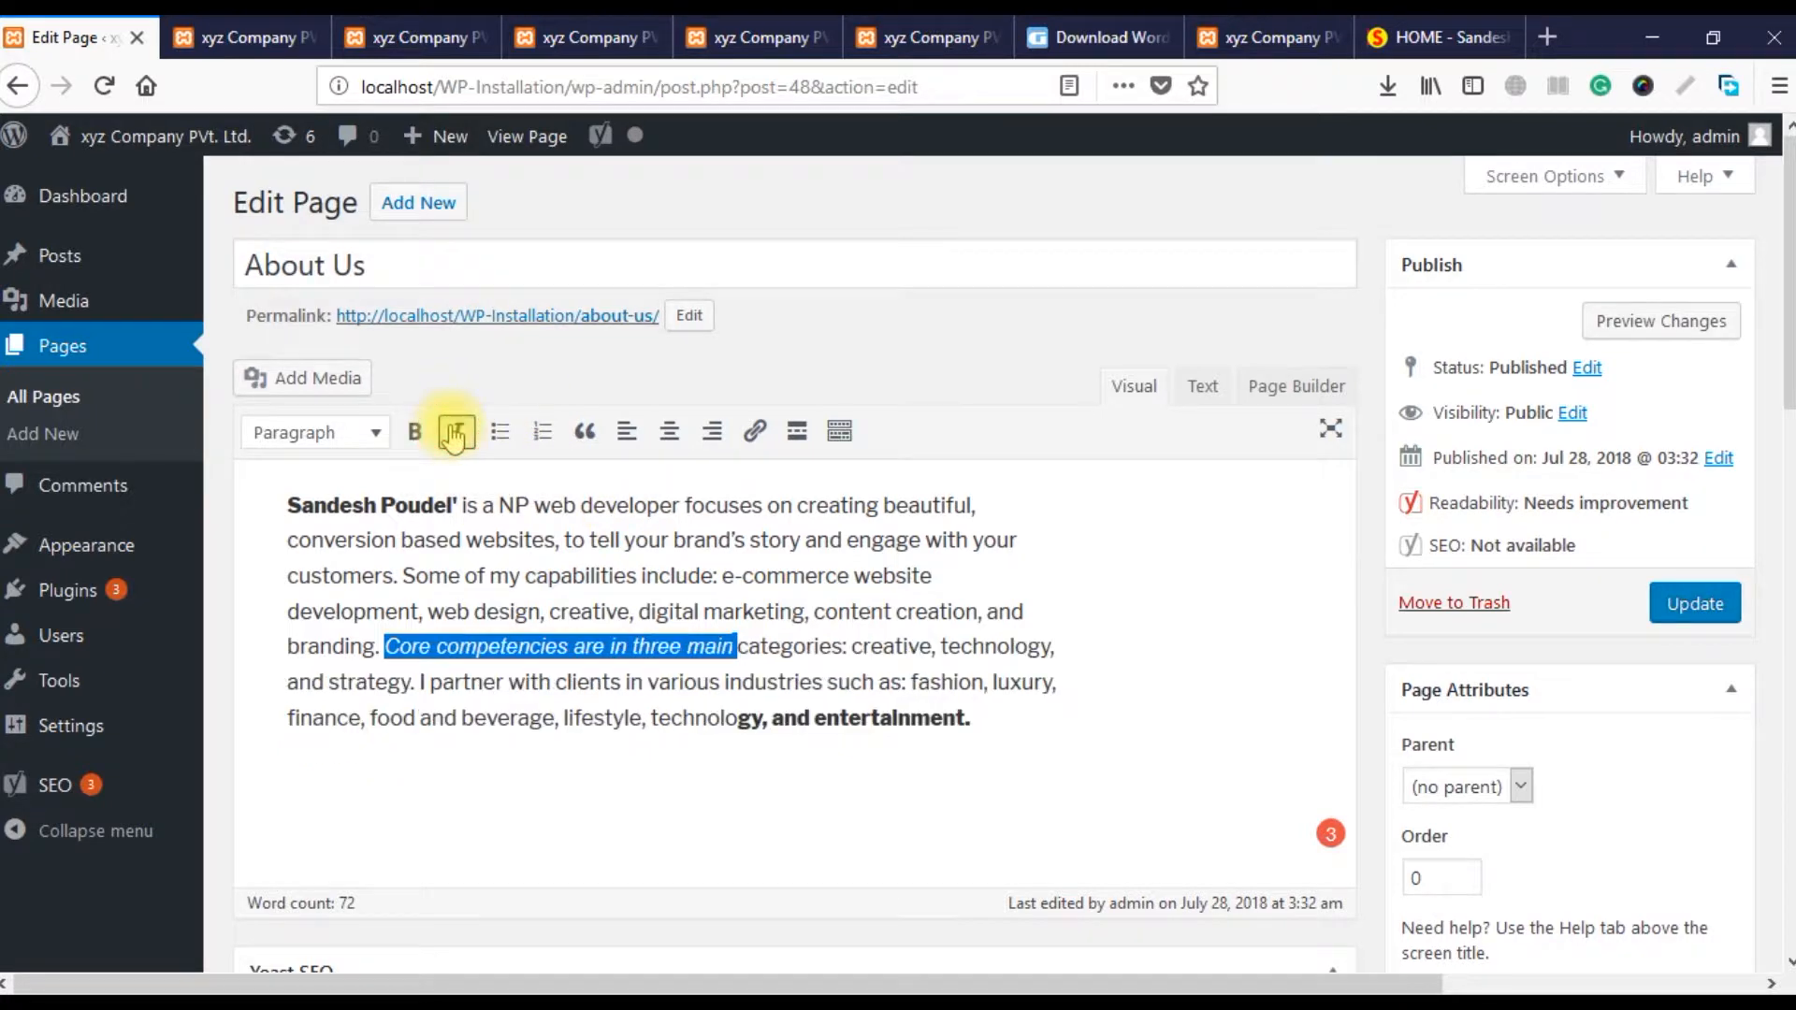
- Add the line "These are my trends:" below the About Us paragraph
{"action": "left_click", "coordinate": [659, 750]}
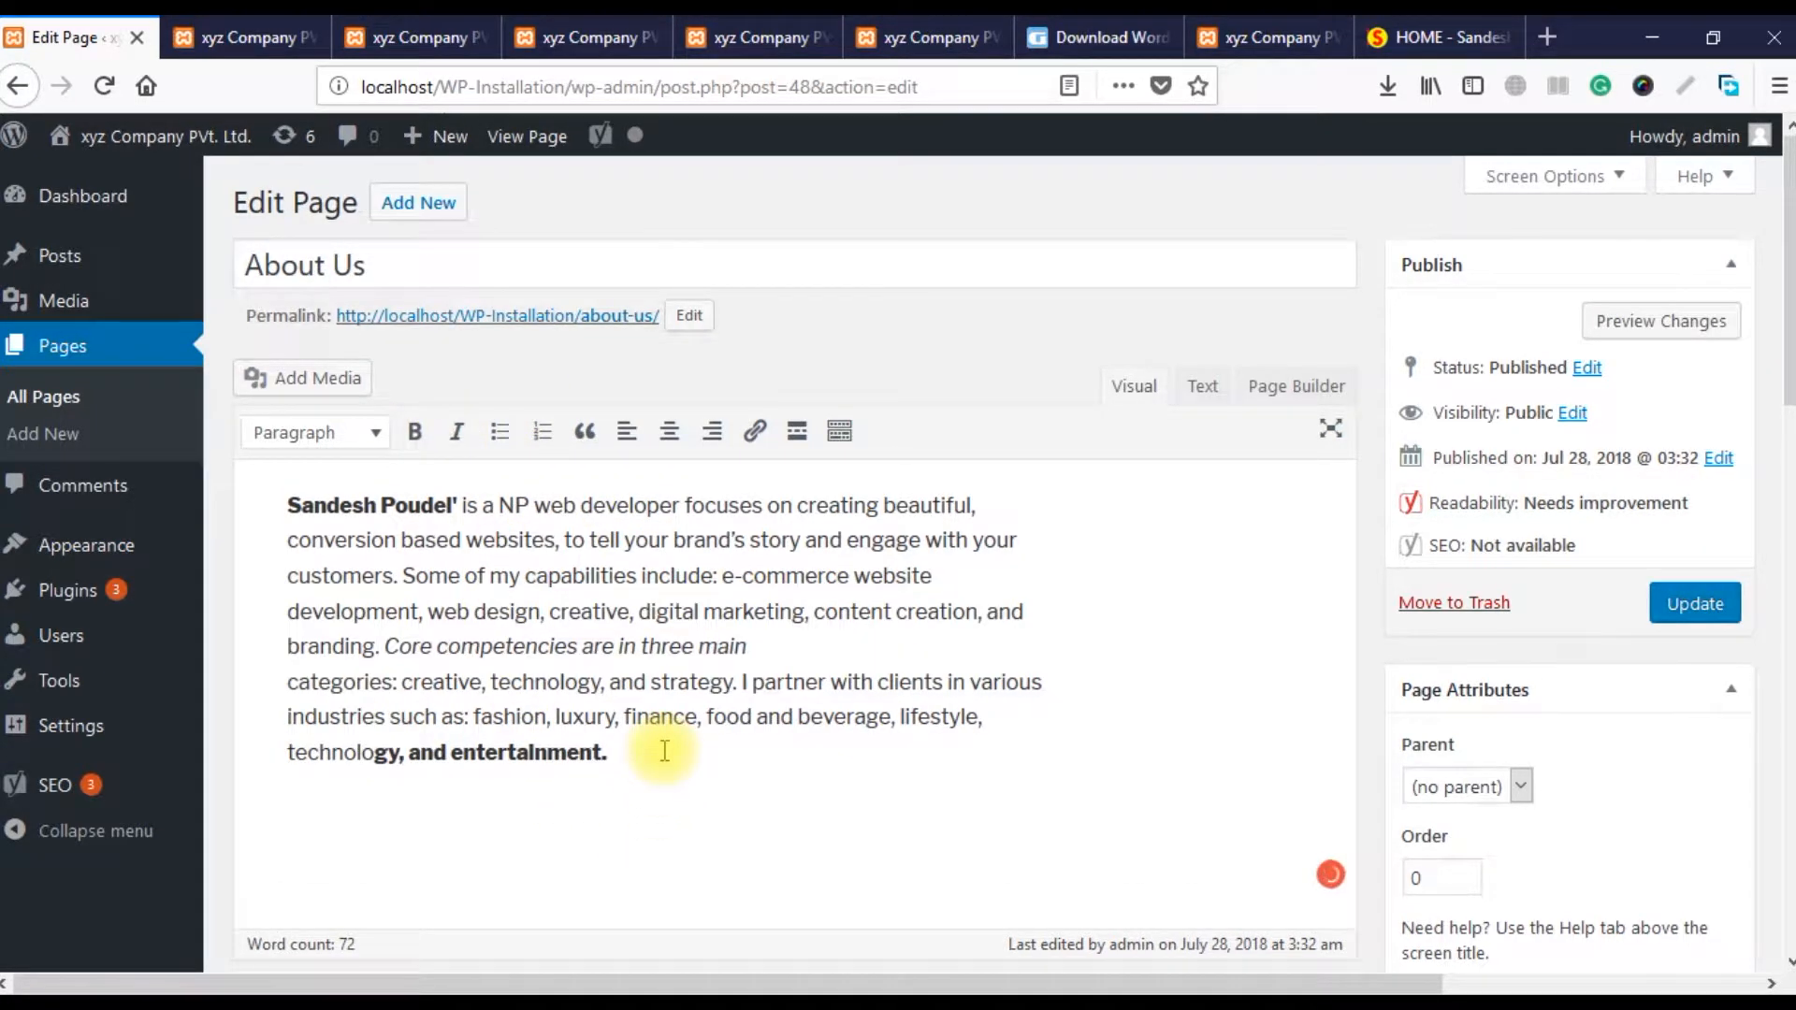
{"action": "type", "text": "Thie"}
{"action": "key", "text": "BackSpace"}
{"action": "key", "text": "BackSpace"}
{"action": "type", "text": "ese ar em"}
{"action": "key", "text": "BackSpace"}
{"action": "key", "text": "BackSpace"}
{"action": "key", "text": "BackSpace"}
{"action": "type", "text": "my "}
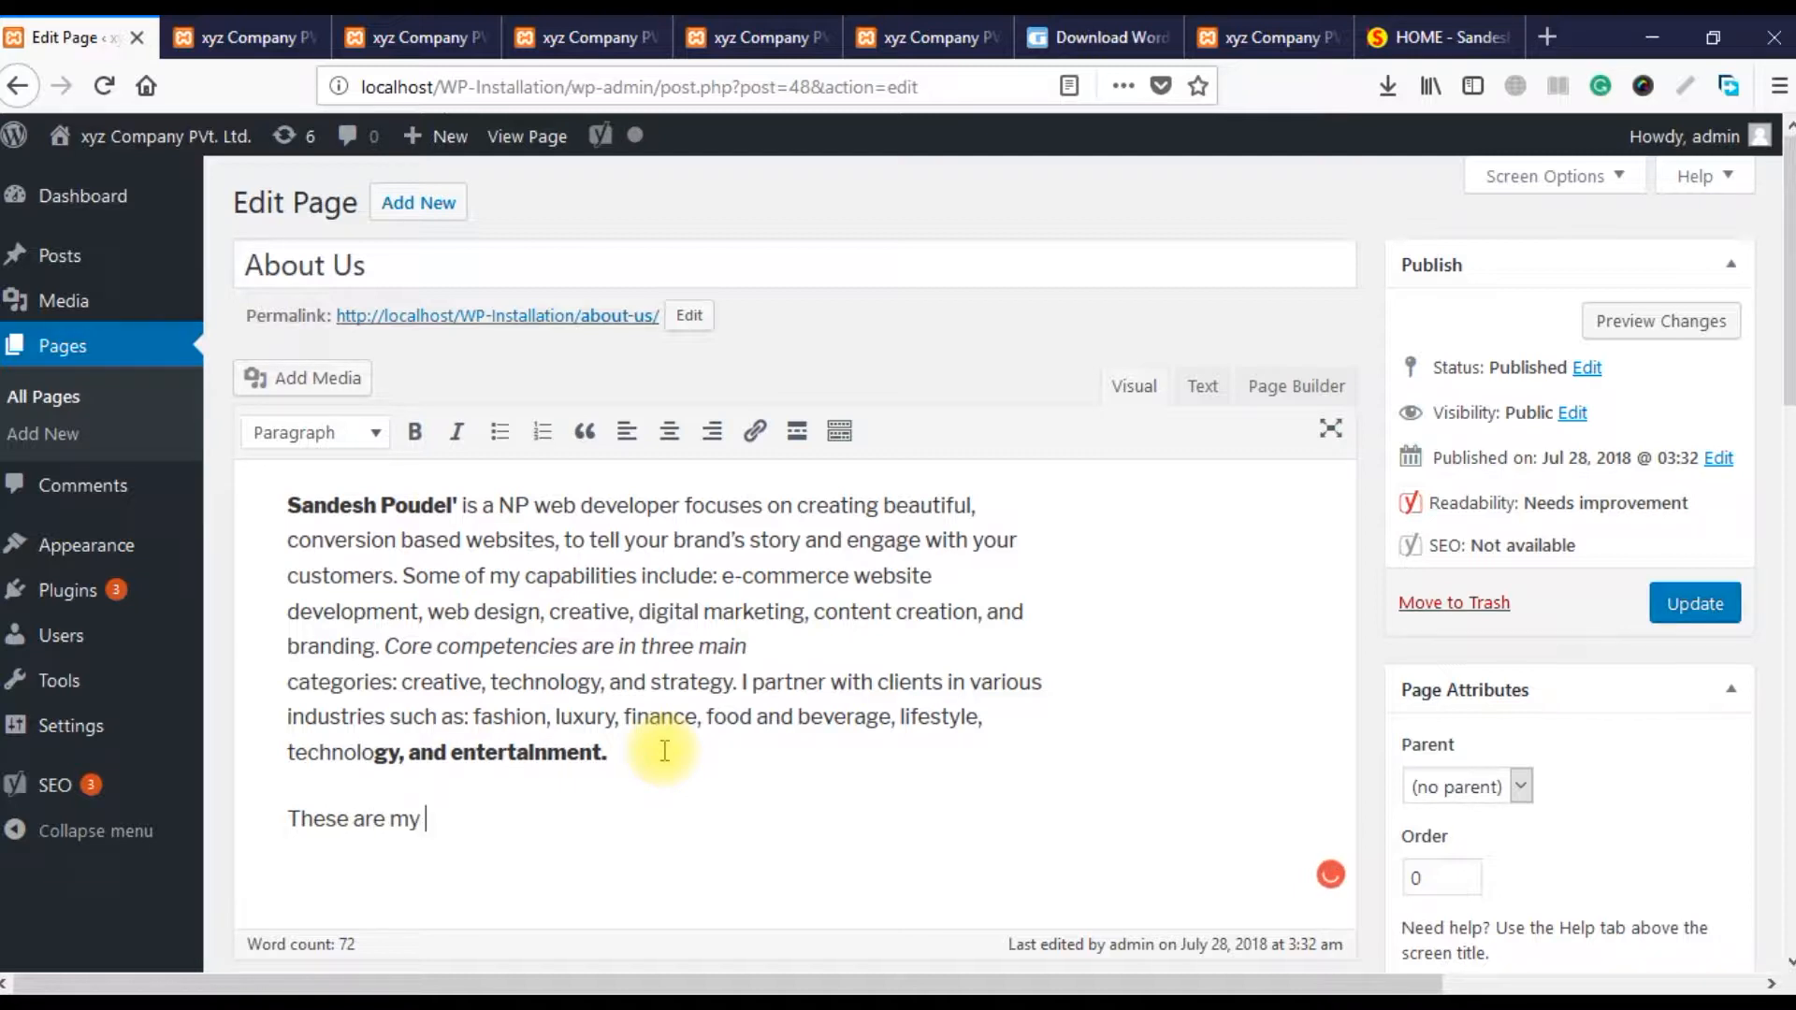
{"action": "type", "text": "trends:"}
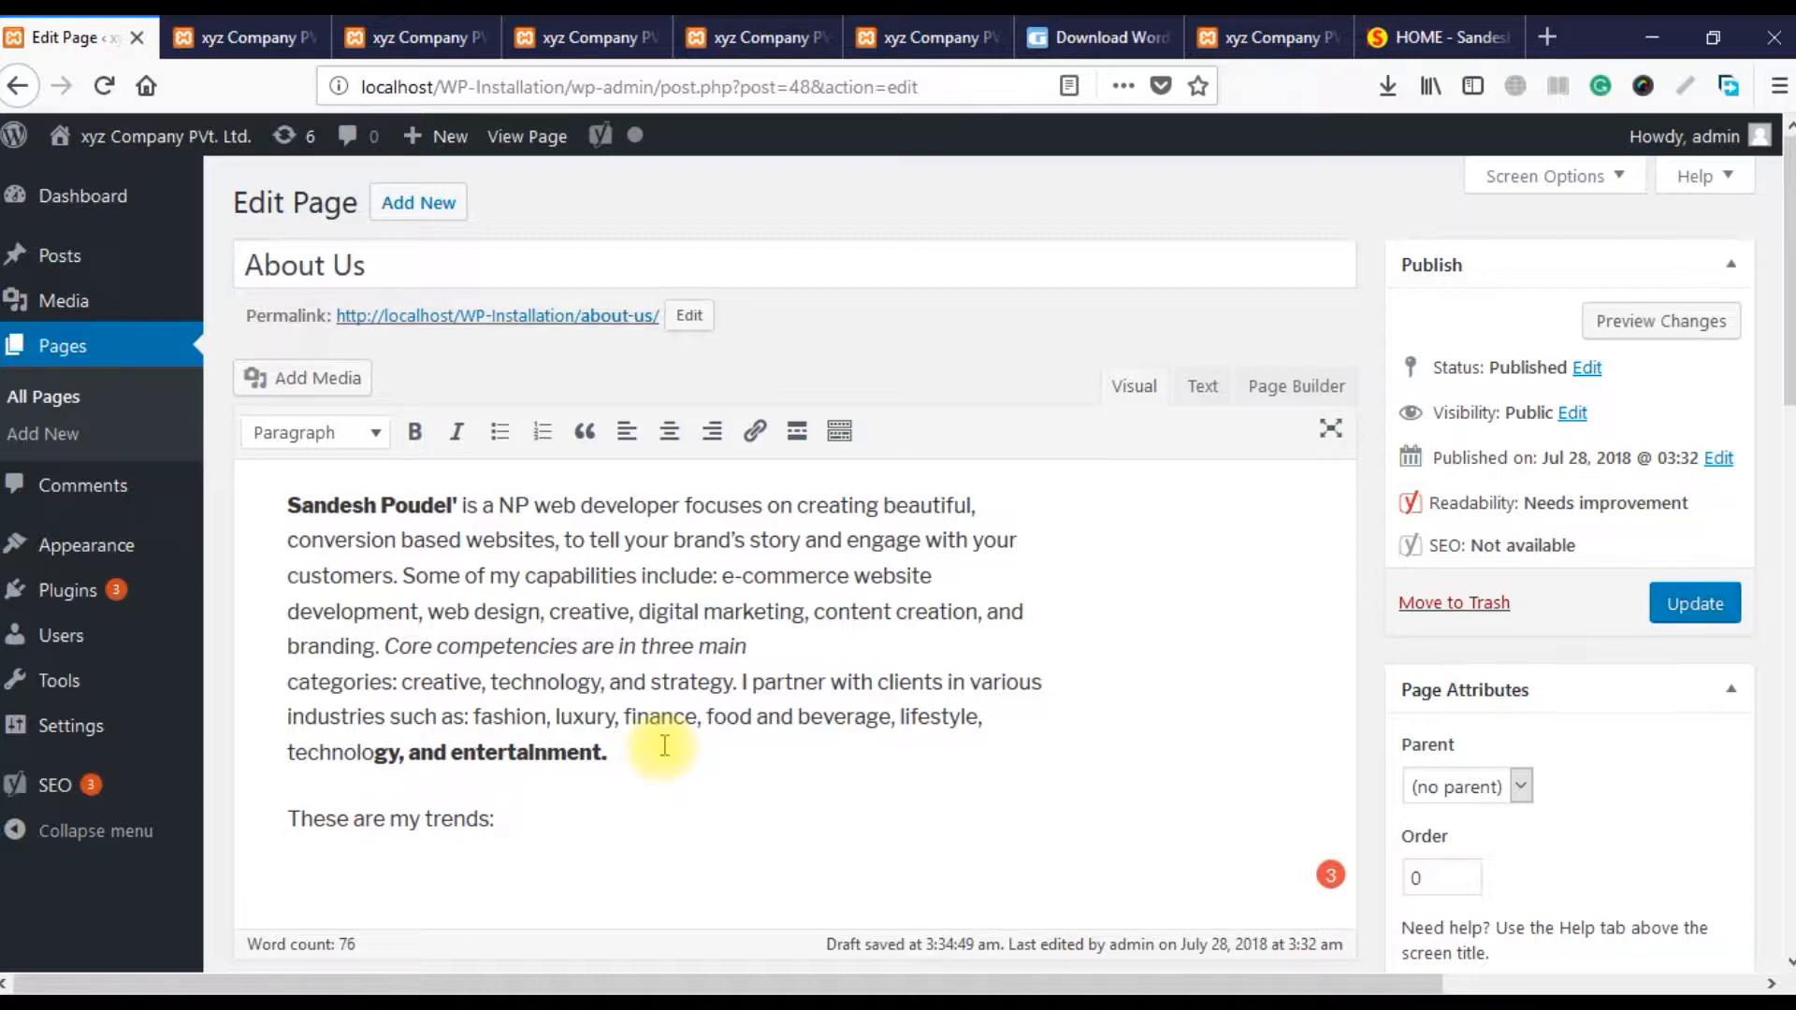
- Add a bulleted list below the trends line with the items Learning Laravel, Learning Theme Development and Making CMS
{"action": "key", "text": "Return"}
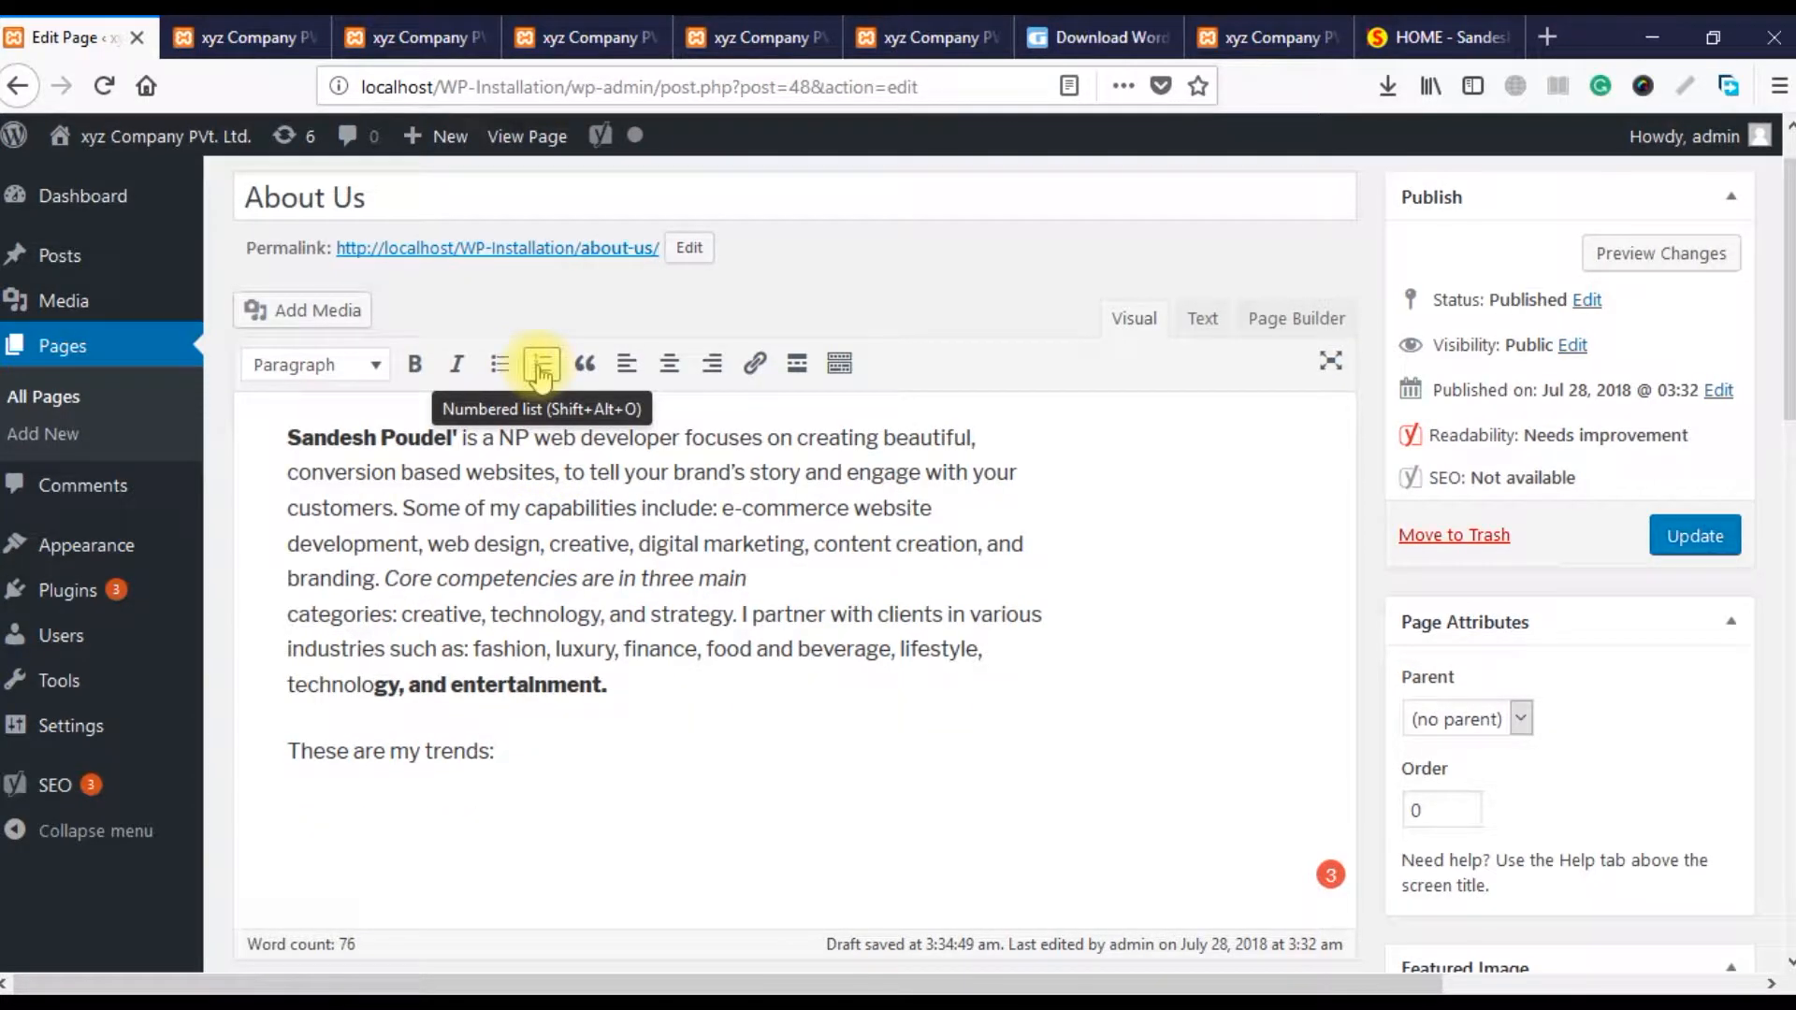
{"action": "left_click", "coordinate": [500, 368]}
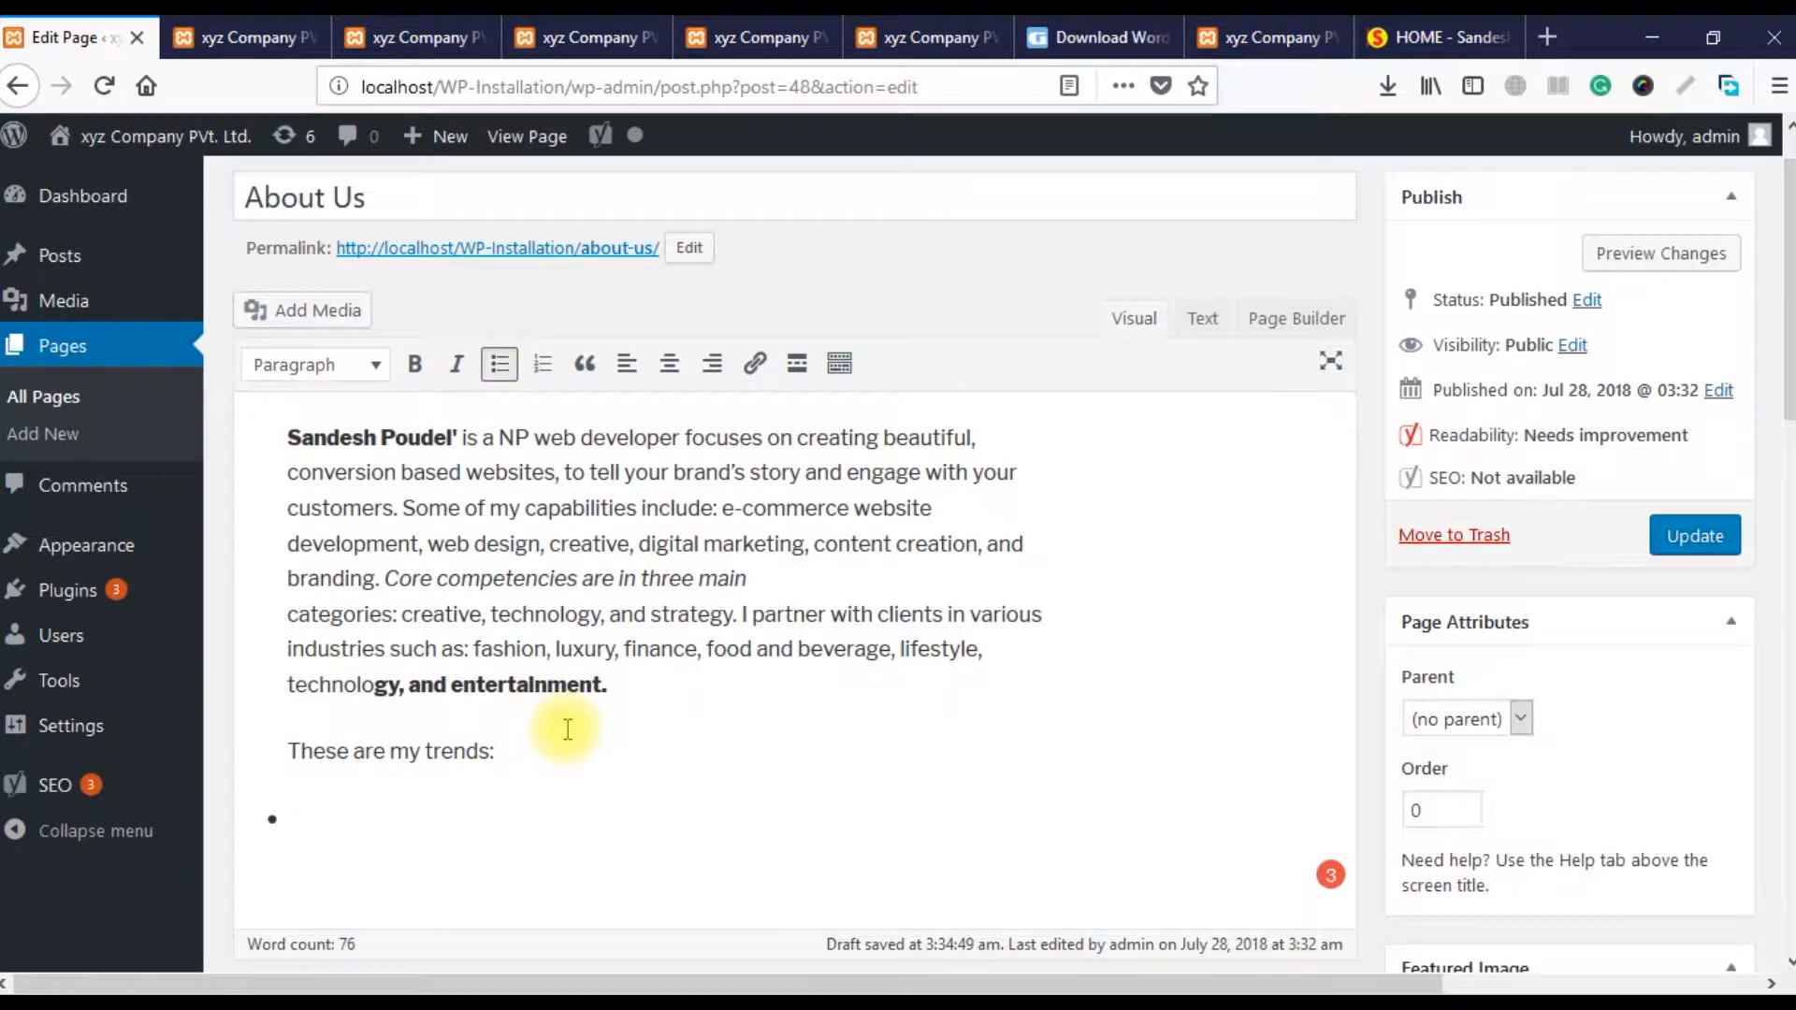
{"action": "type", "text": "Learning Laravel"}
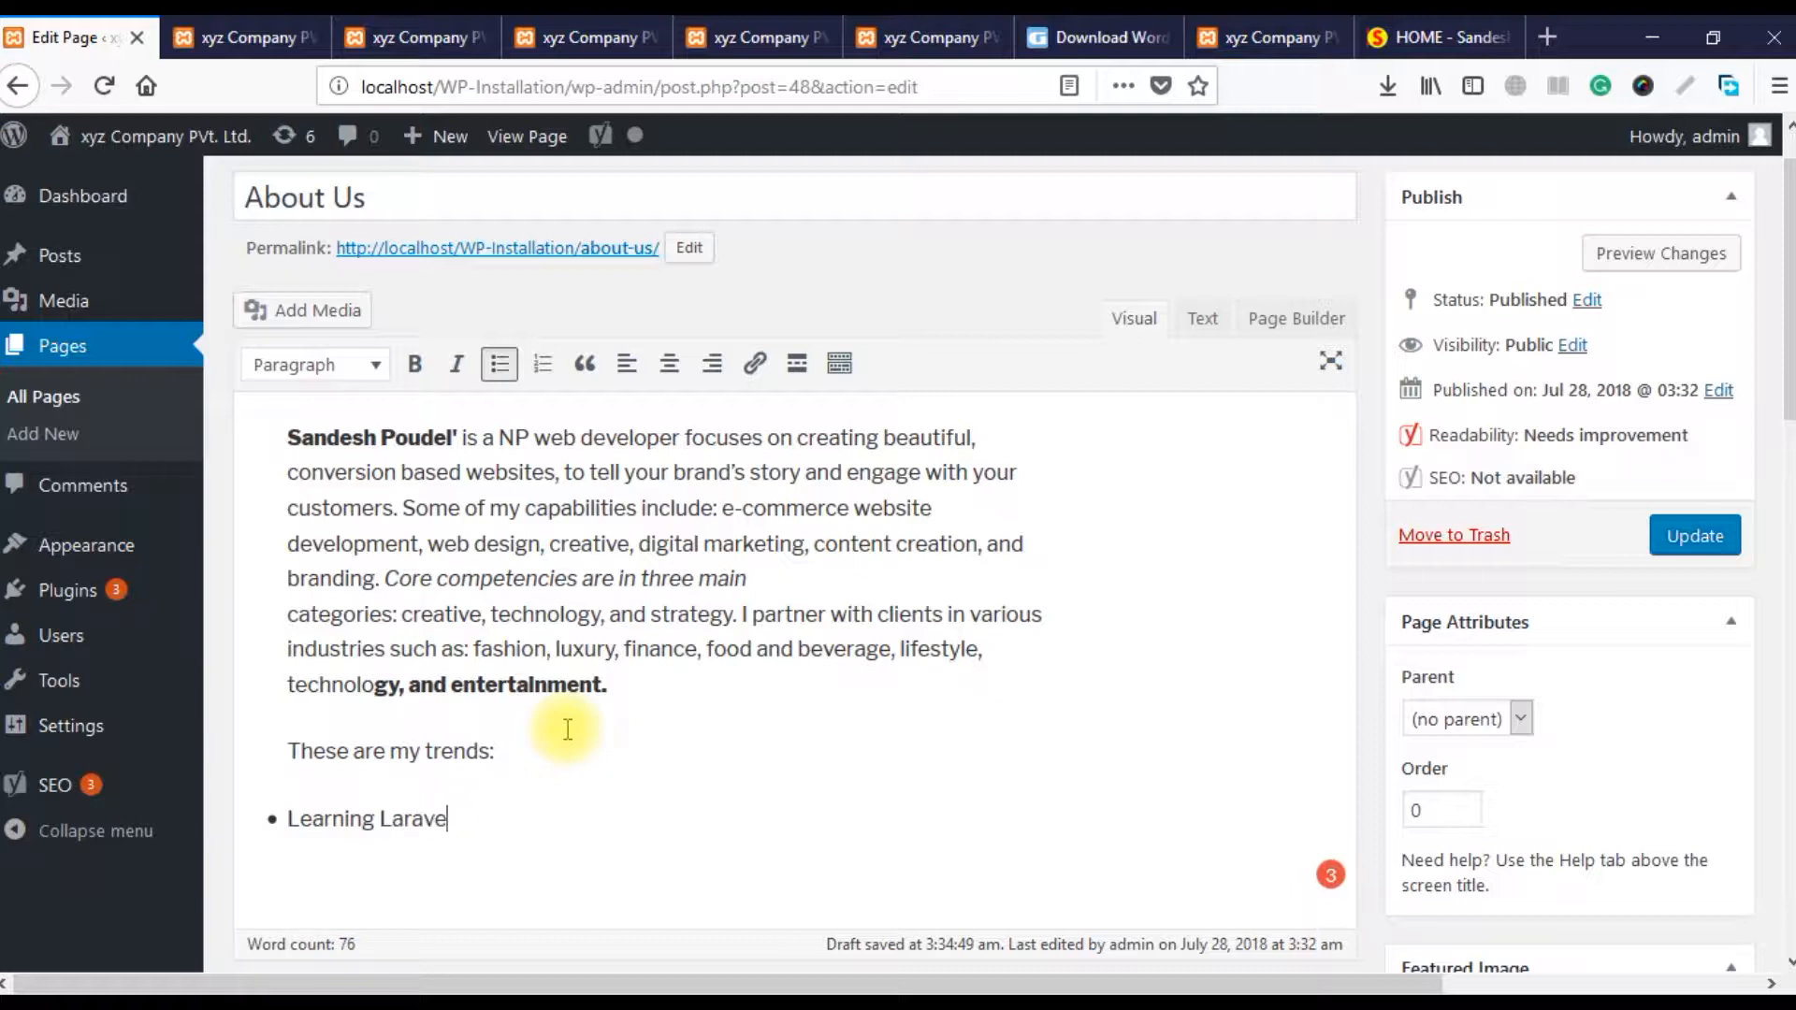
{"action": "key", "text": "Return"}
{"action": "type", "text": "Learn"}
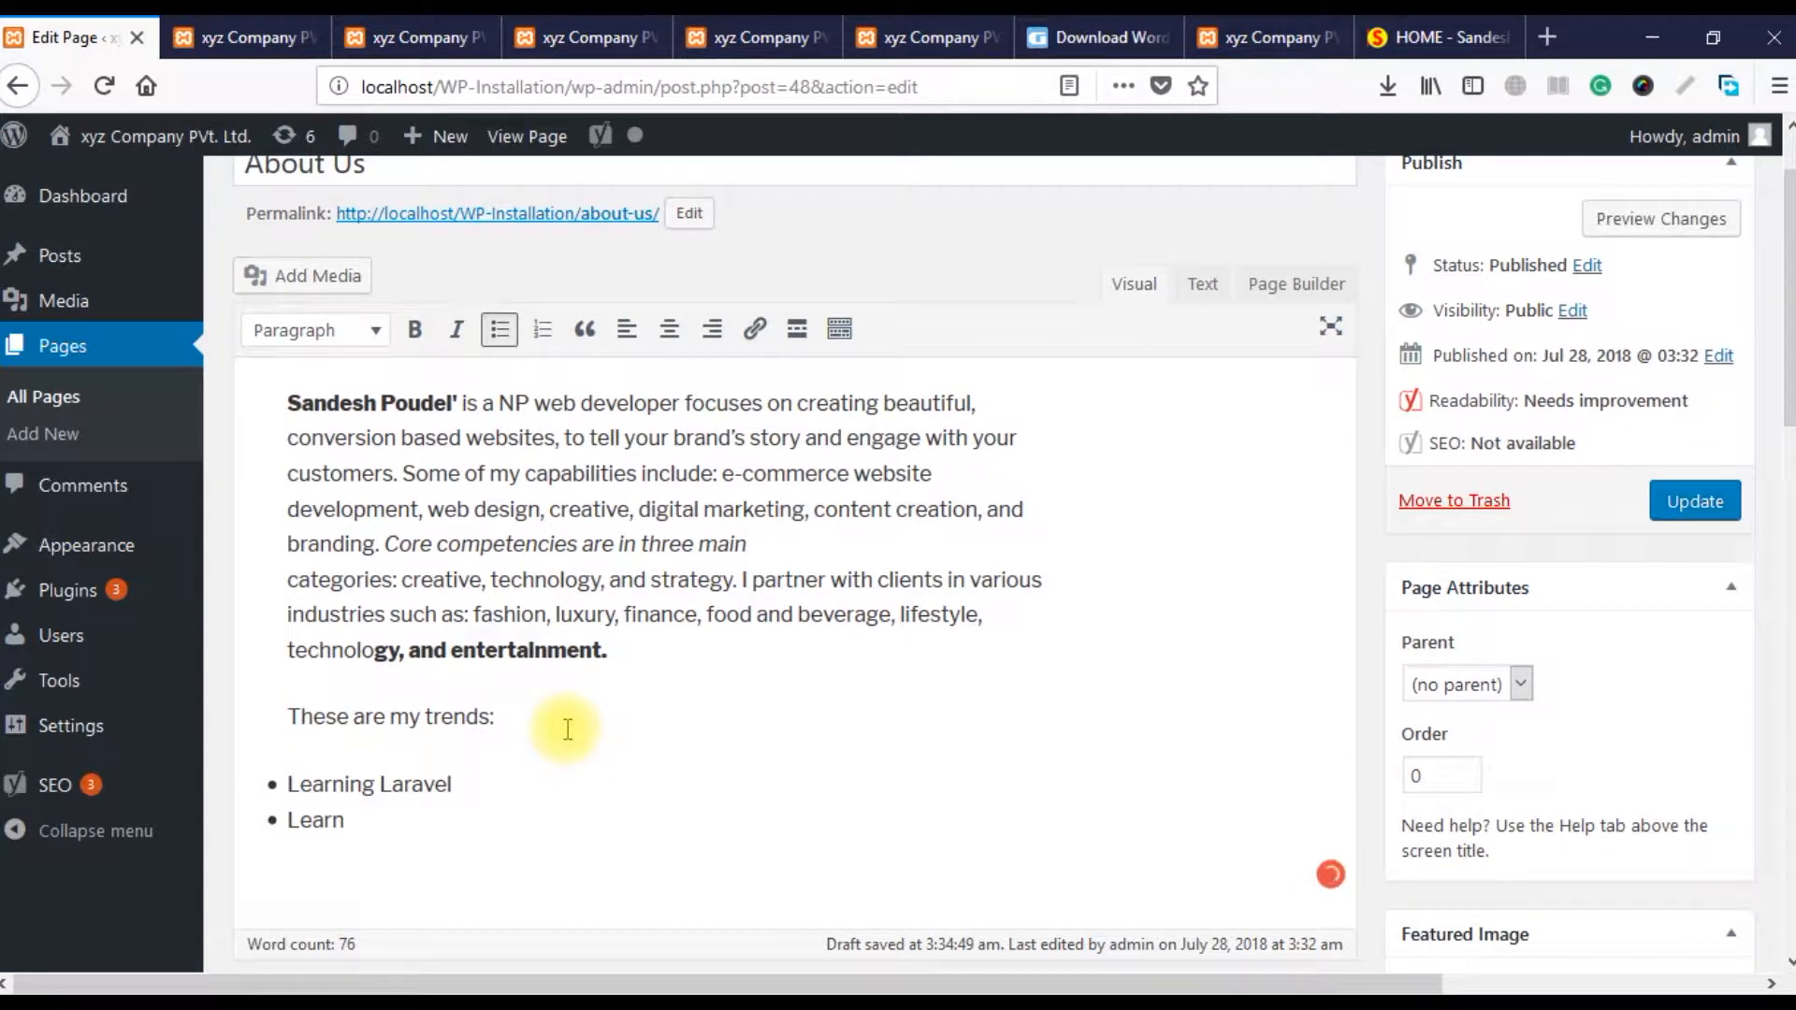
{"action": "type", "text": "ing Theme Development"}
{"action": "key", "text": "Return"}
{"action": "type", "text": "Making CMS"}
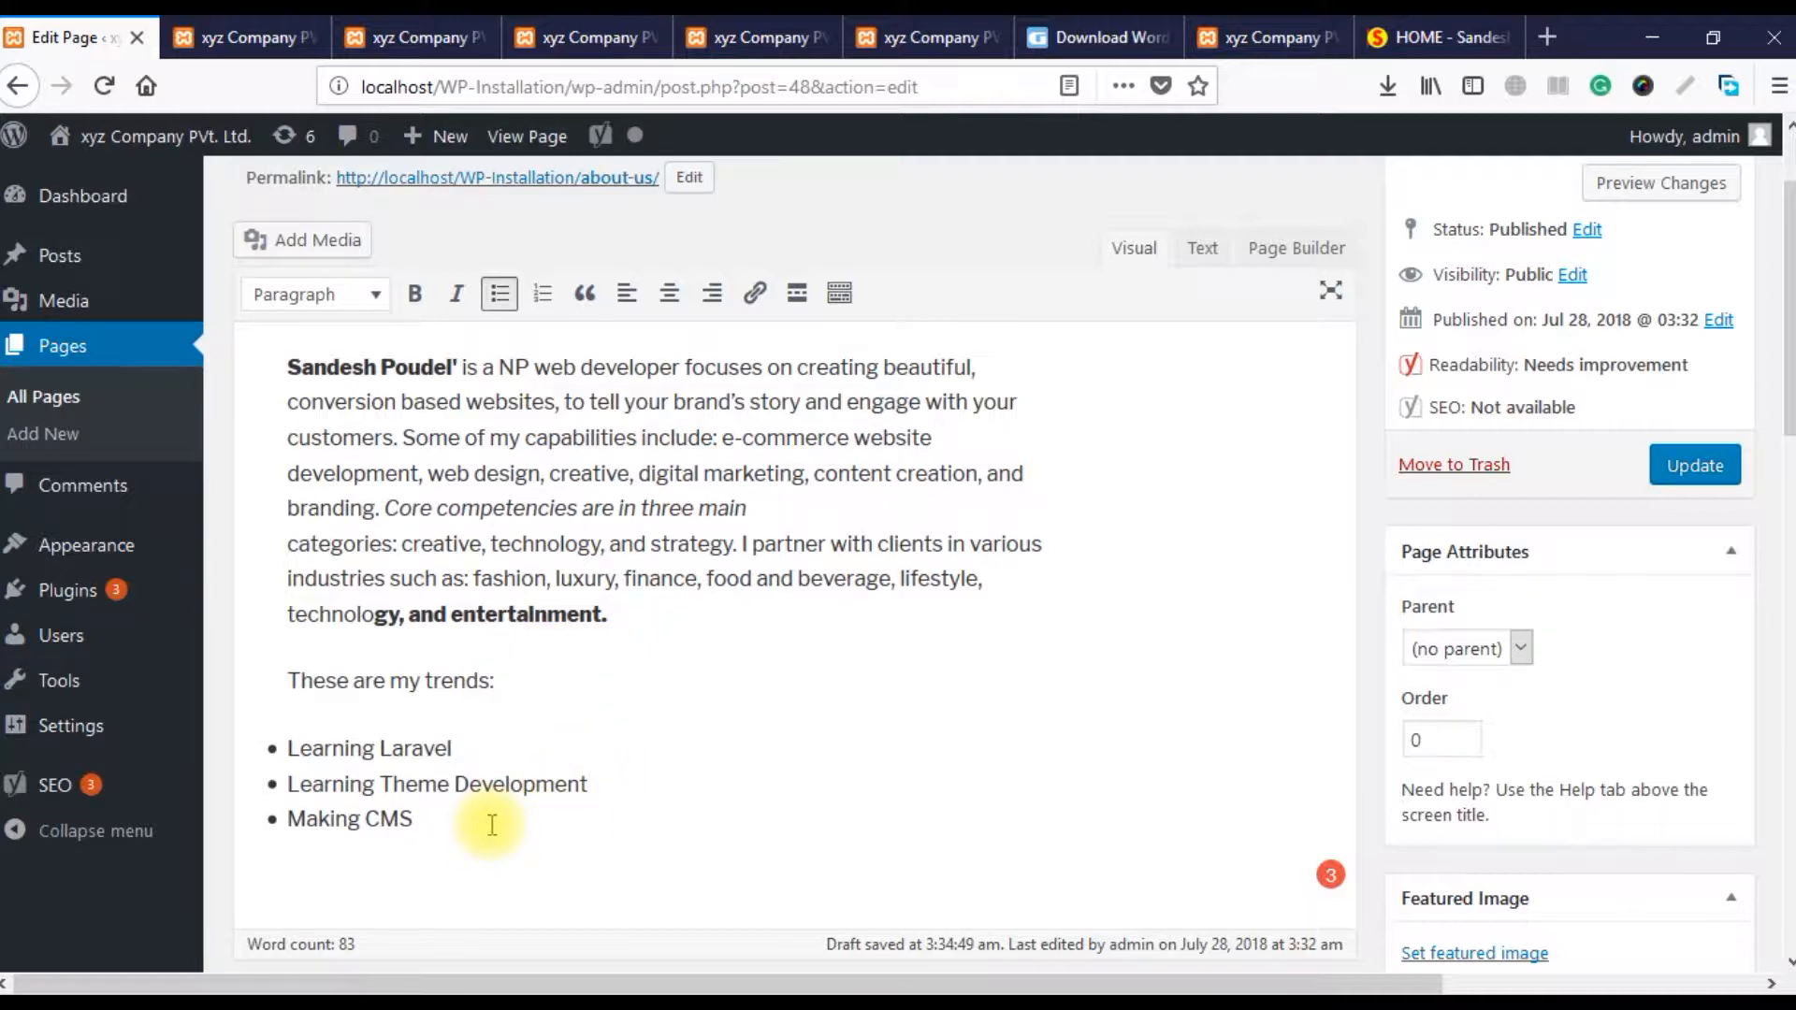
{"action": "key", "text": "Return"}
- Upload a portrait photo from the Desktop folder and insert it below the bulleted list on the About Us page
{"action": "left_click", "coordinate": [289, 227]}
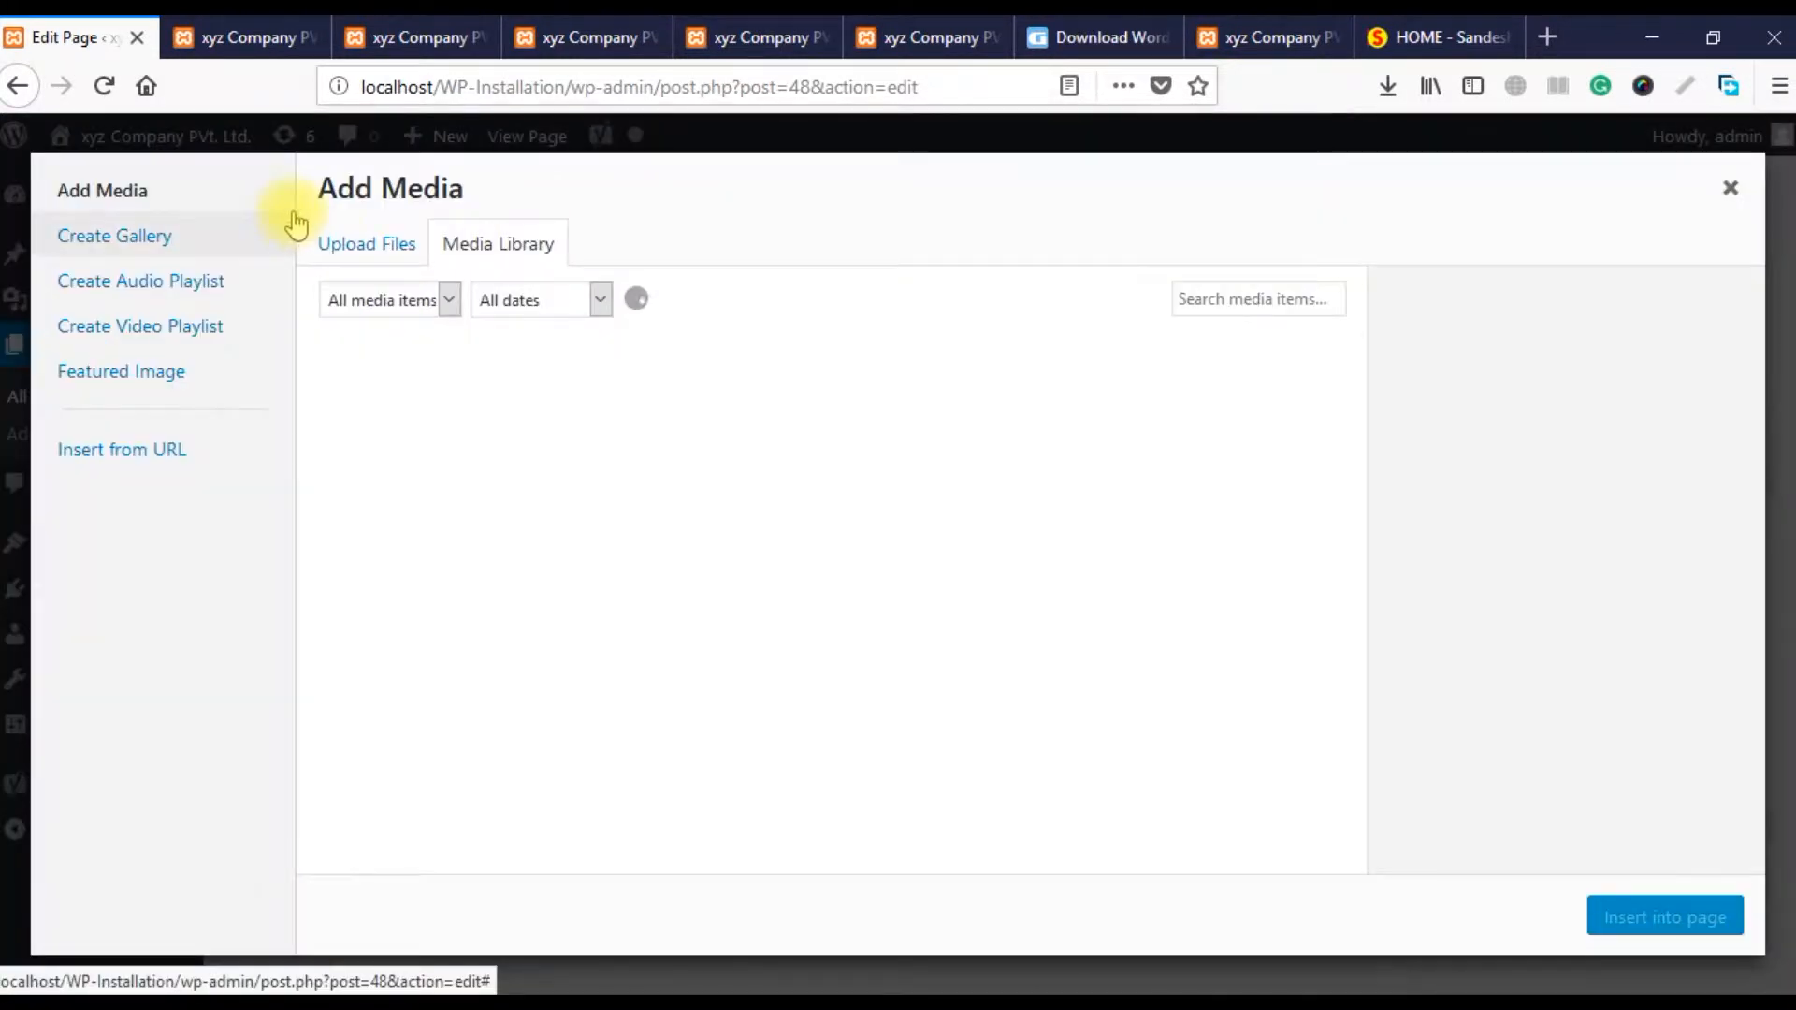
{"action": "left_click", "coordinate": [363, 255]}
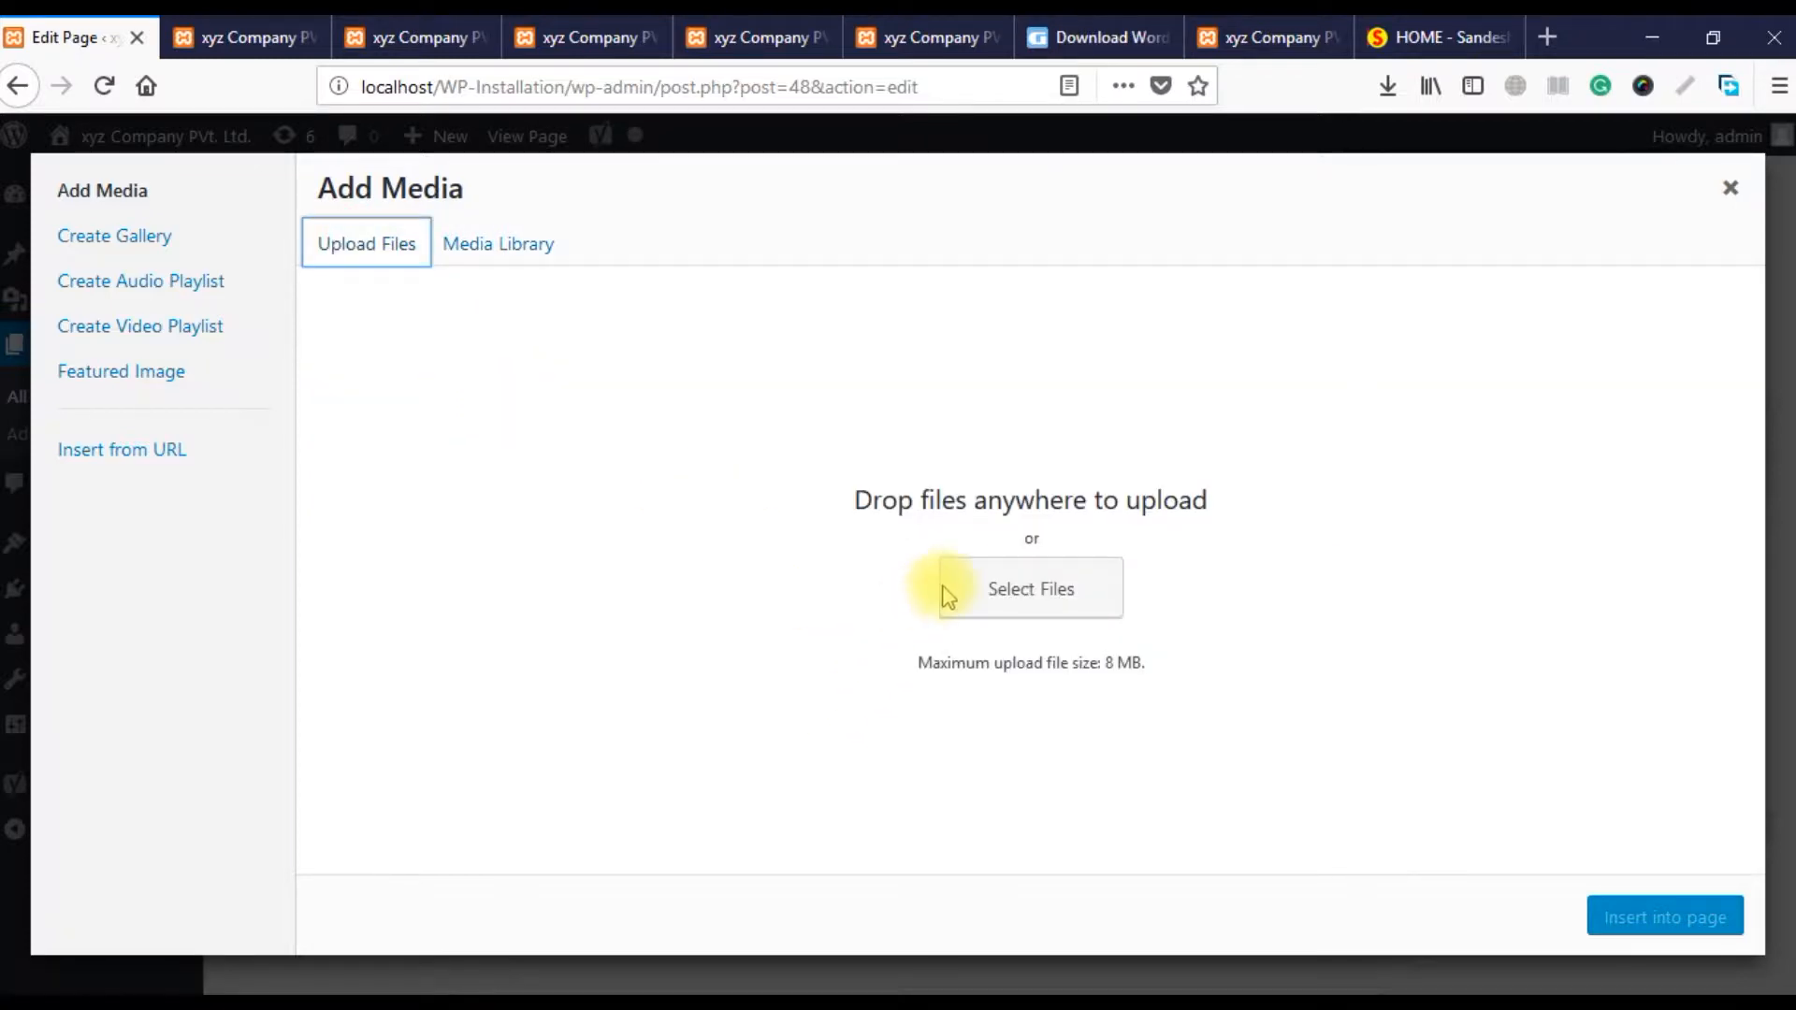
{"action": "left_click", "coordinate": [962, 590]}
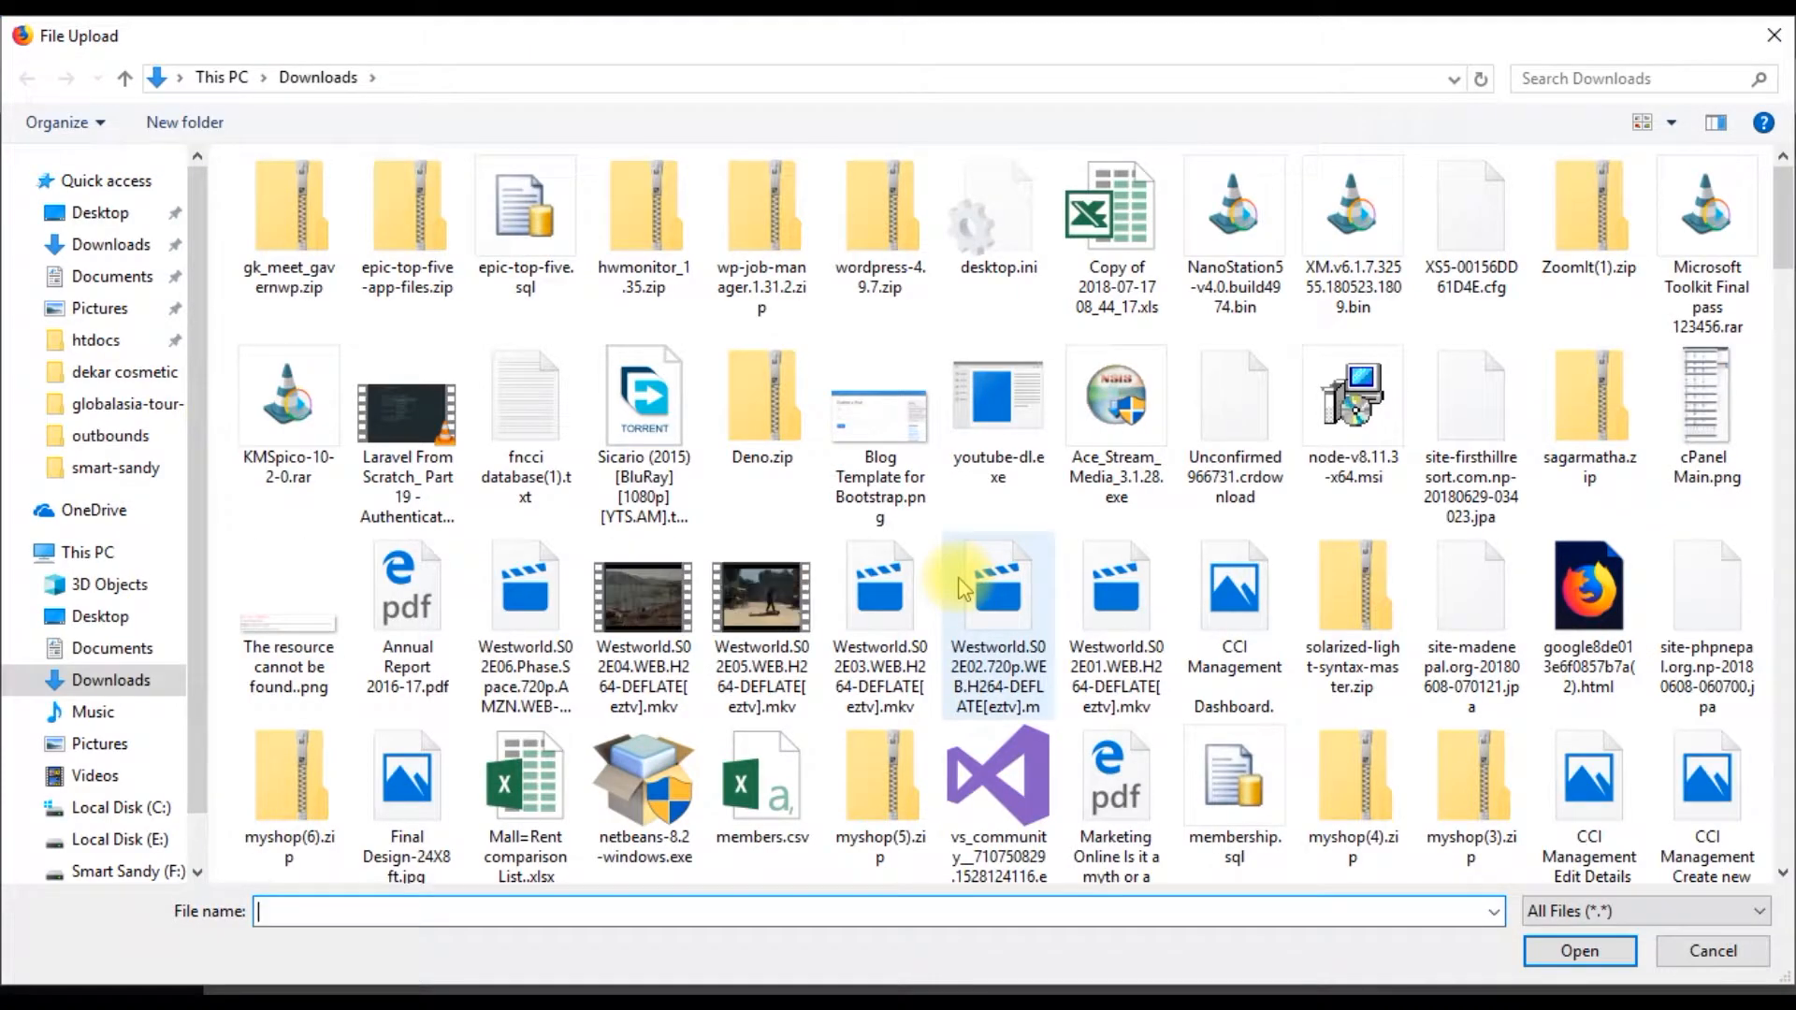
{"action": "scroll", "coordinate": [962, 590], "scroll_direction": "down", "scroll_amount": 8}
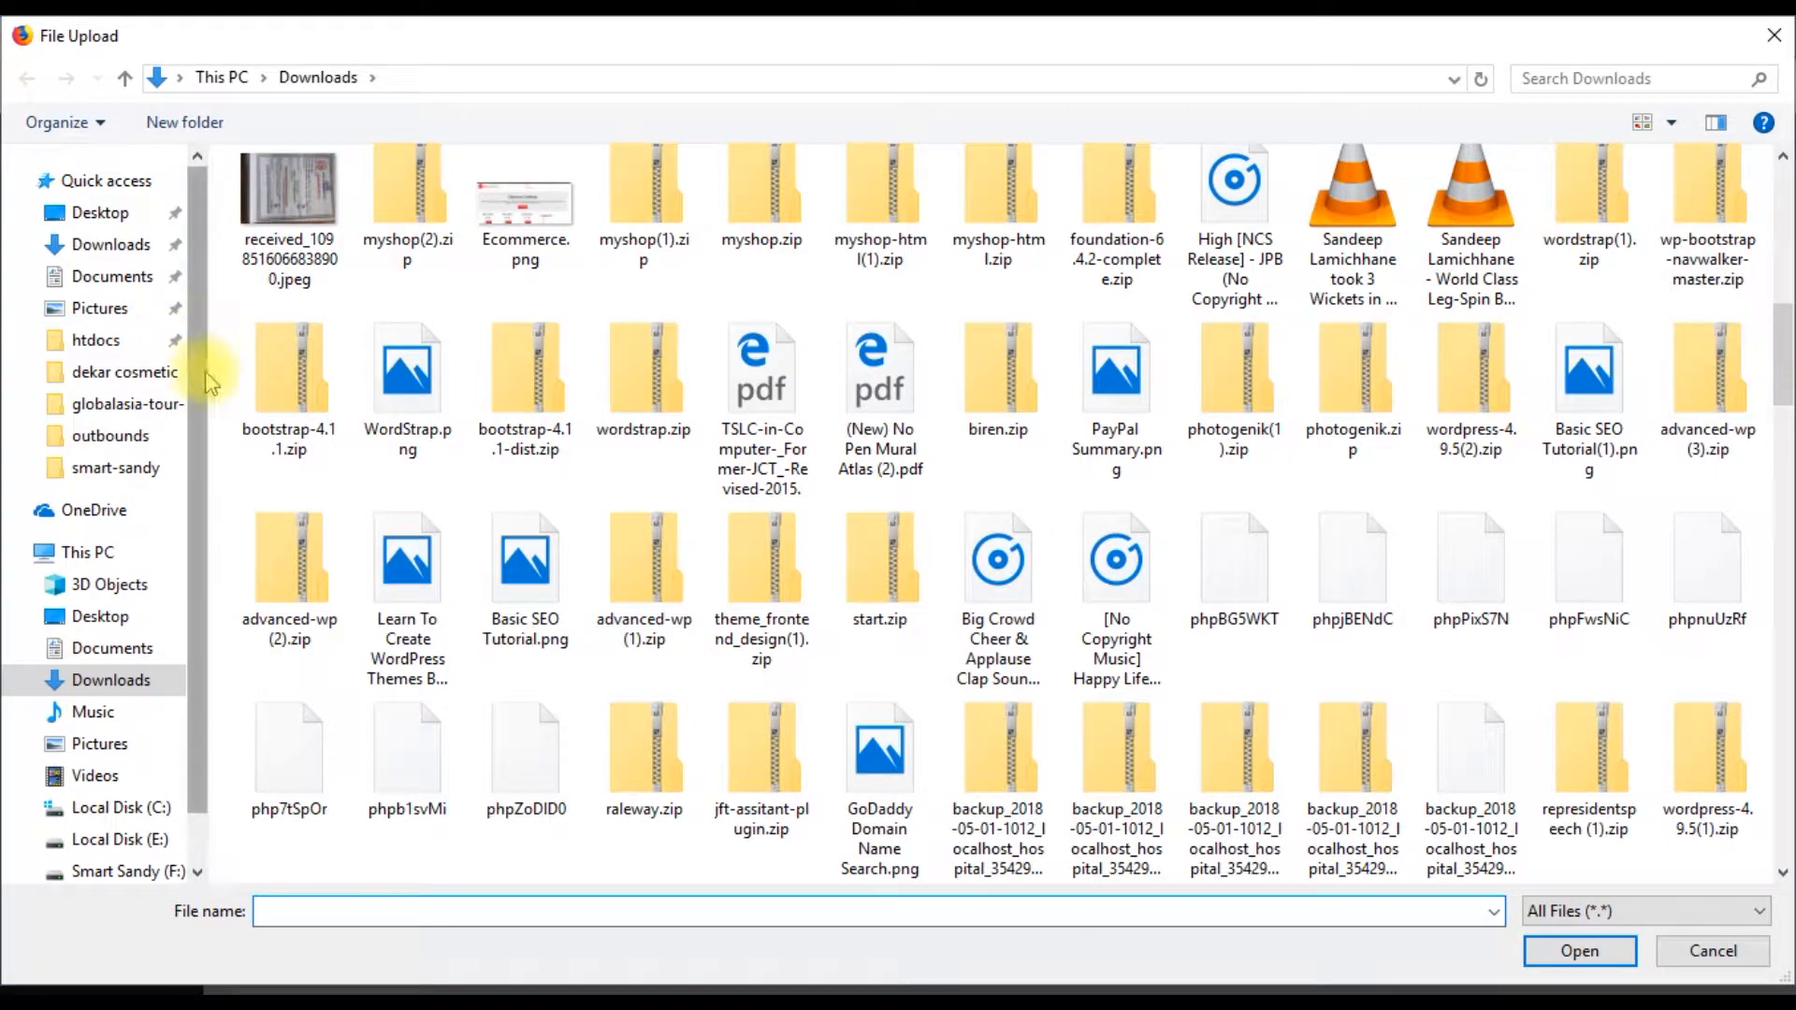
{"action": "left_click", "coordinate": [83, 217]}
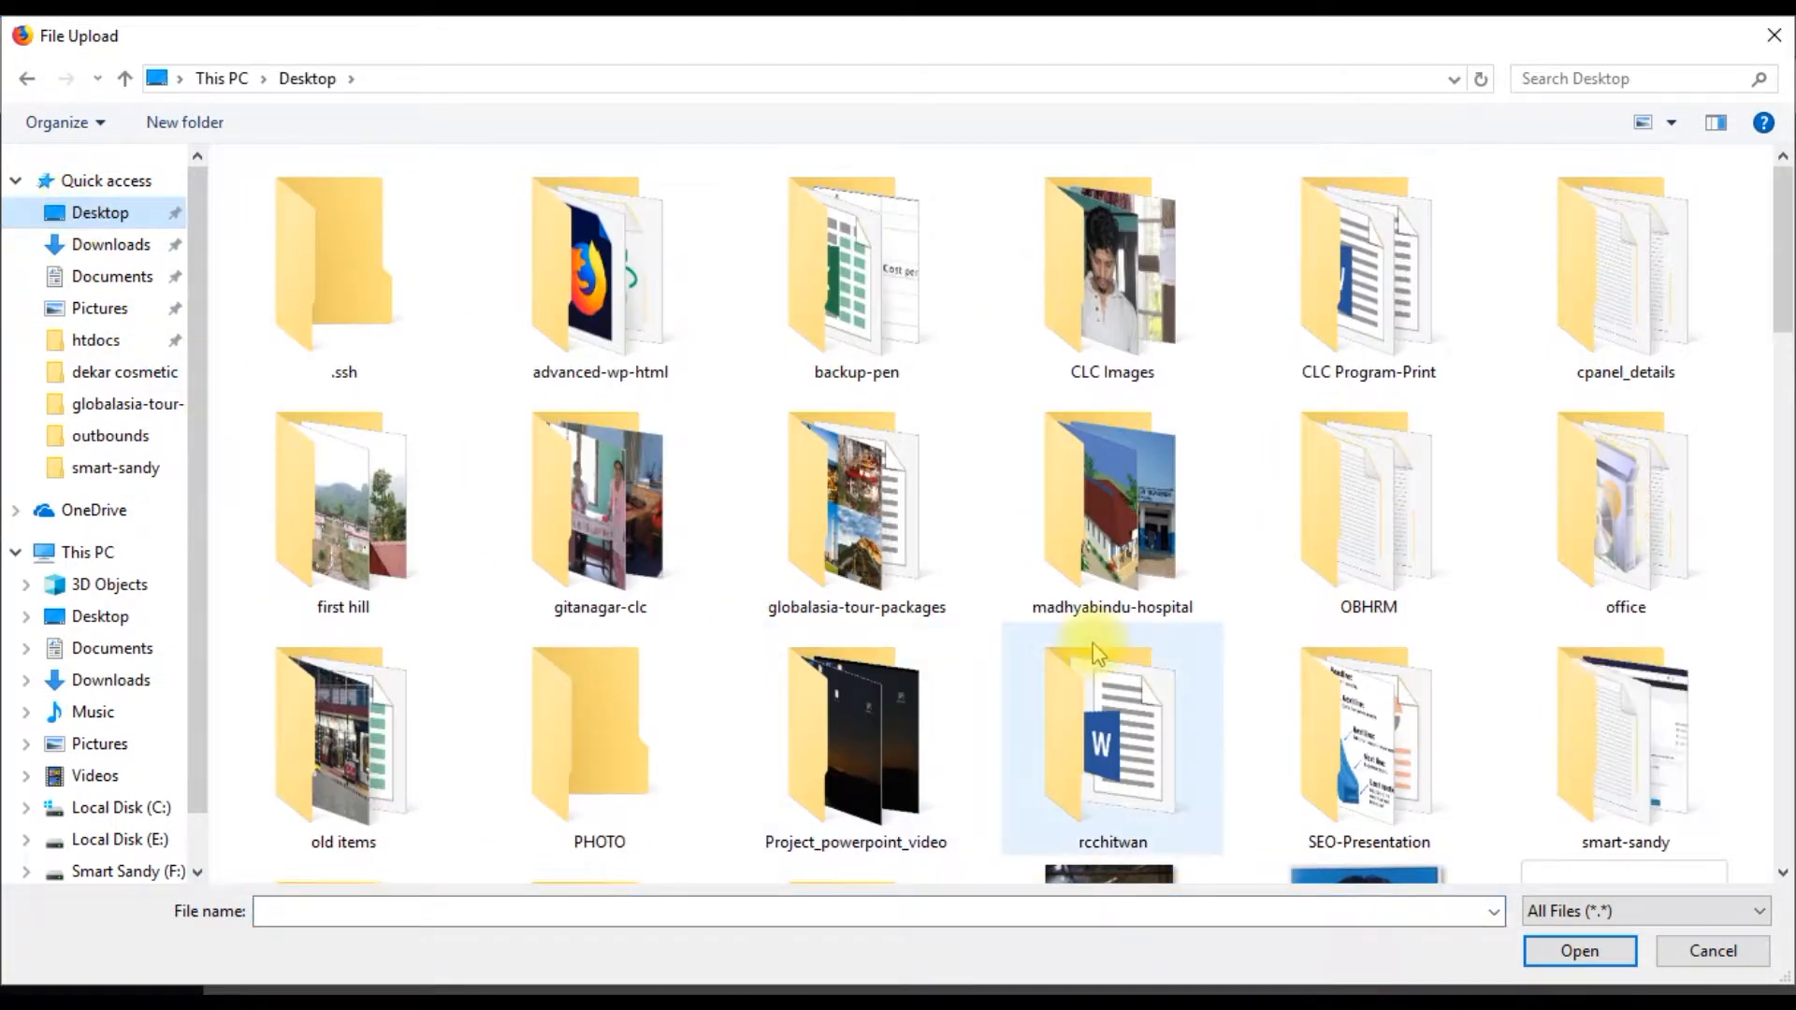
{"action": "scroll", "coordinate": [1096, 645], "scroll_direction": "down", "scroll_amount": 10}
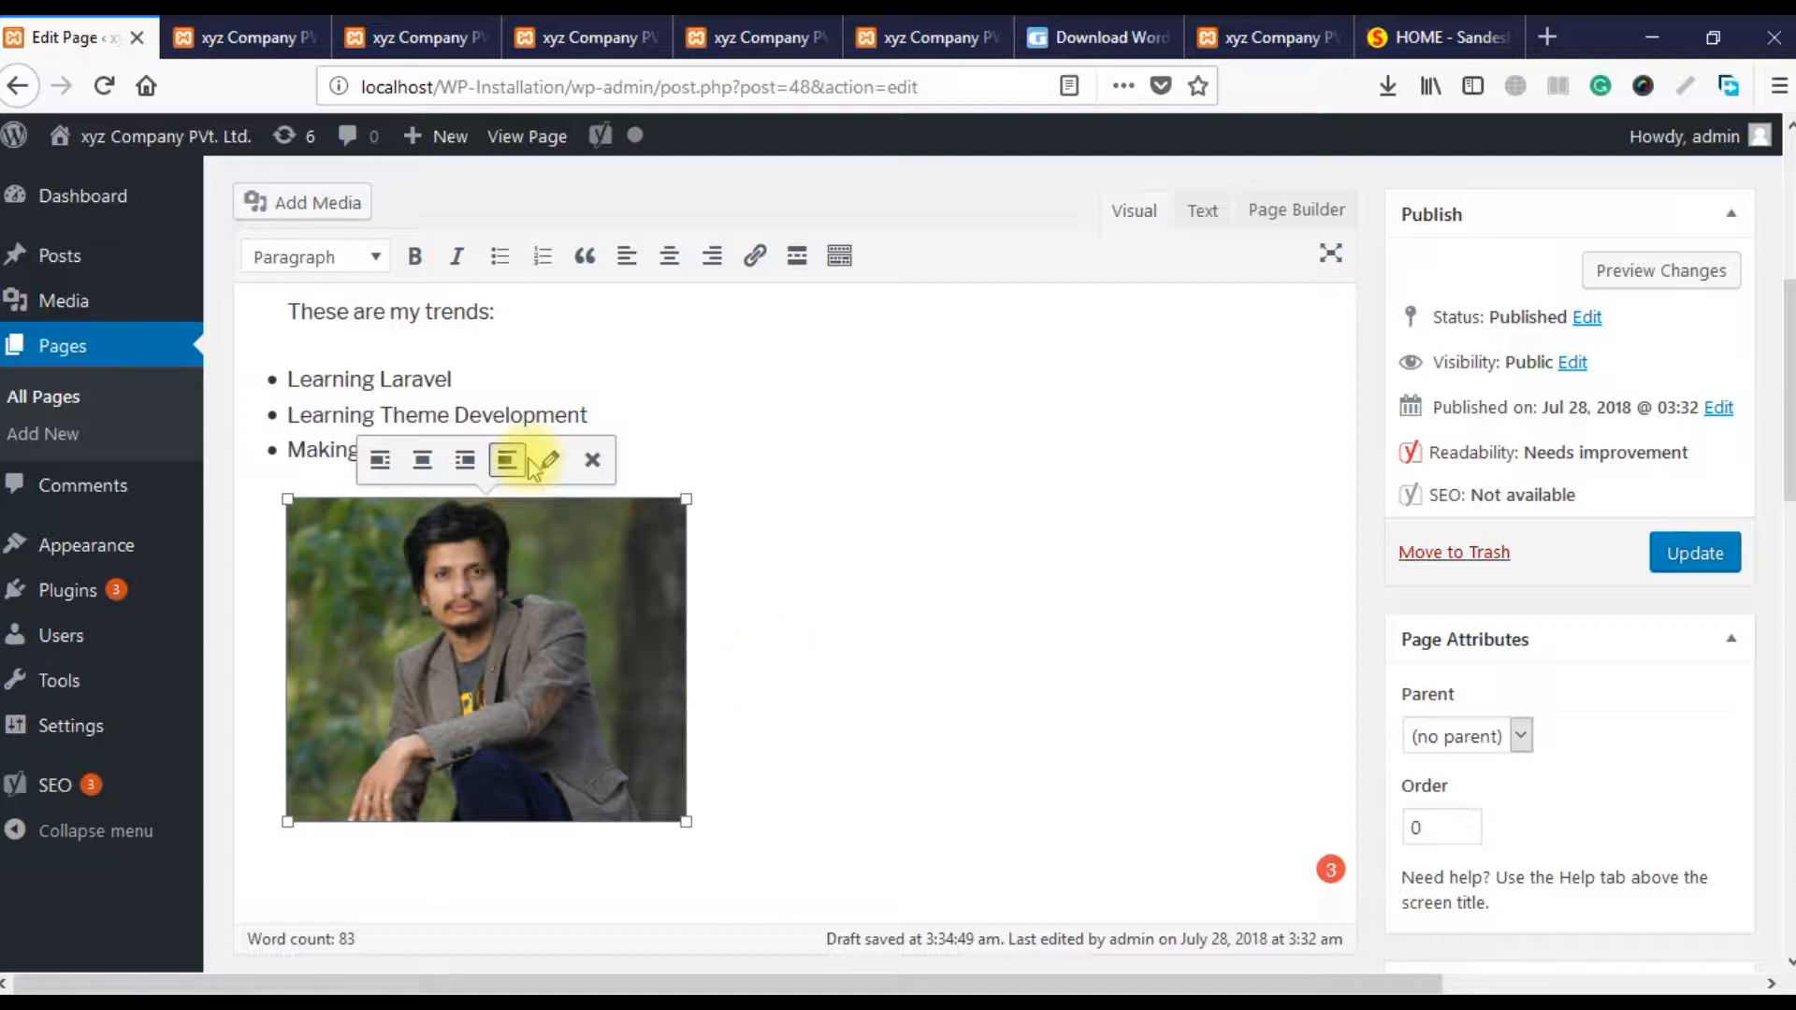
- Set the inserted portrait photo's display size to Full Size – 507 × 410 in its image details
{"action": "left_click_drag", "start_coordinate": [686, 822], "coordinate": [1162, 943]}
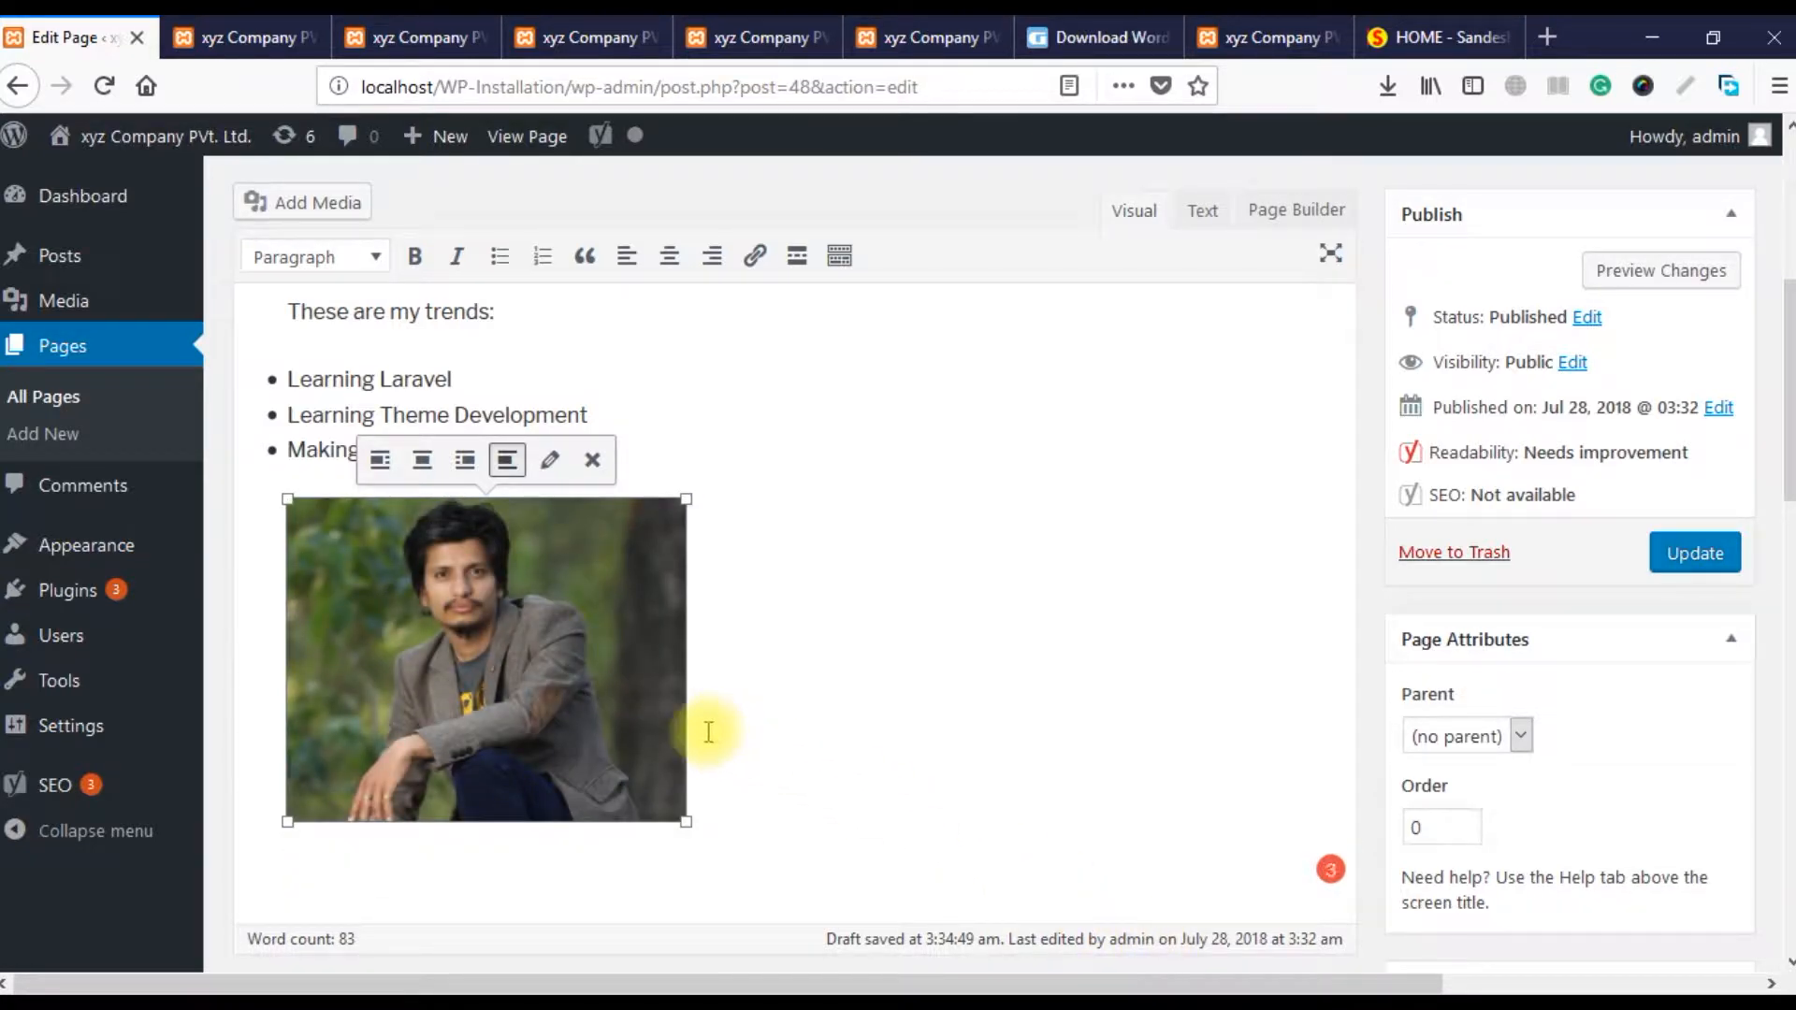
{"action": "left_click", "coordinate": [550, 460]}
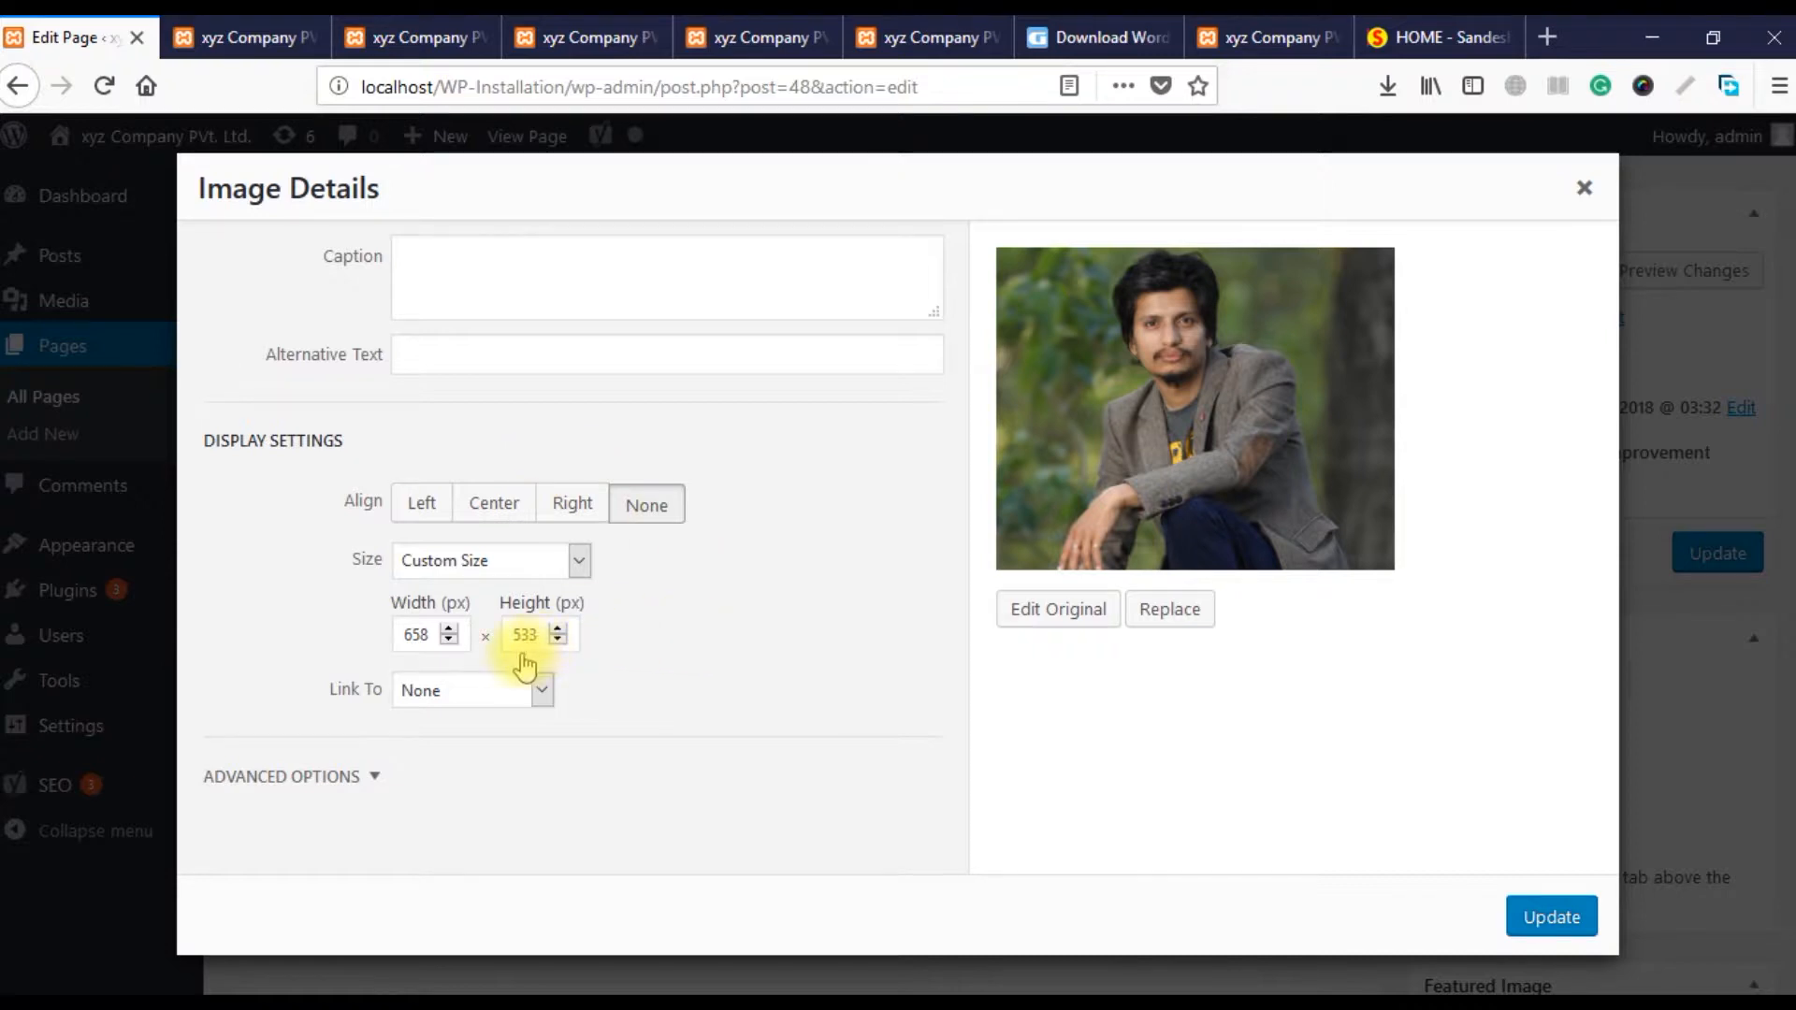
{"action": "left_click", "coordinate": [524, 562]}
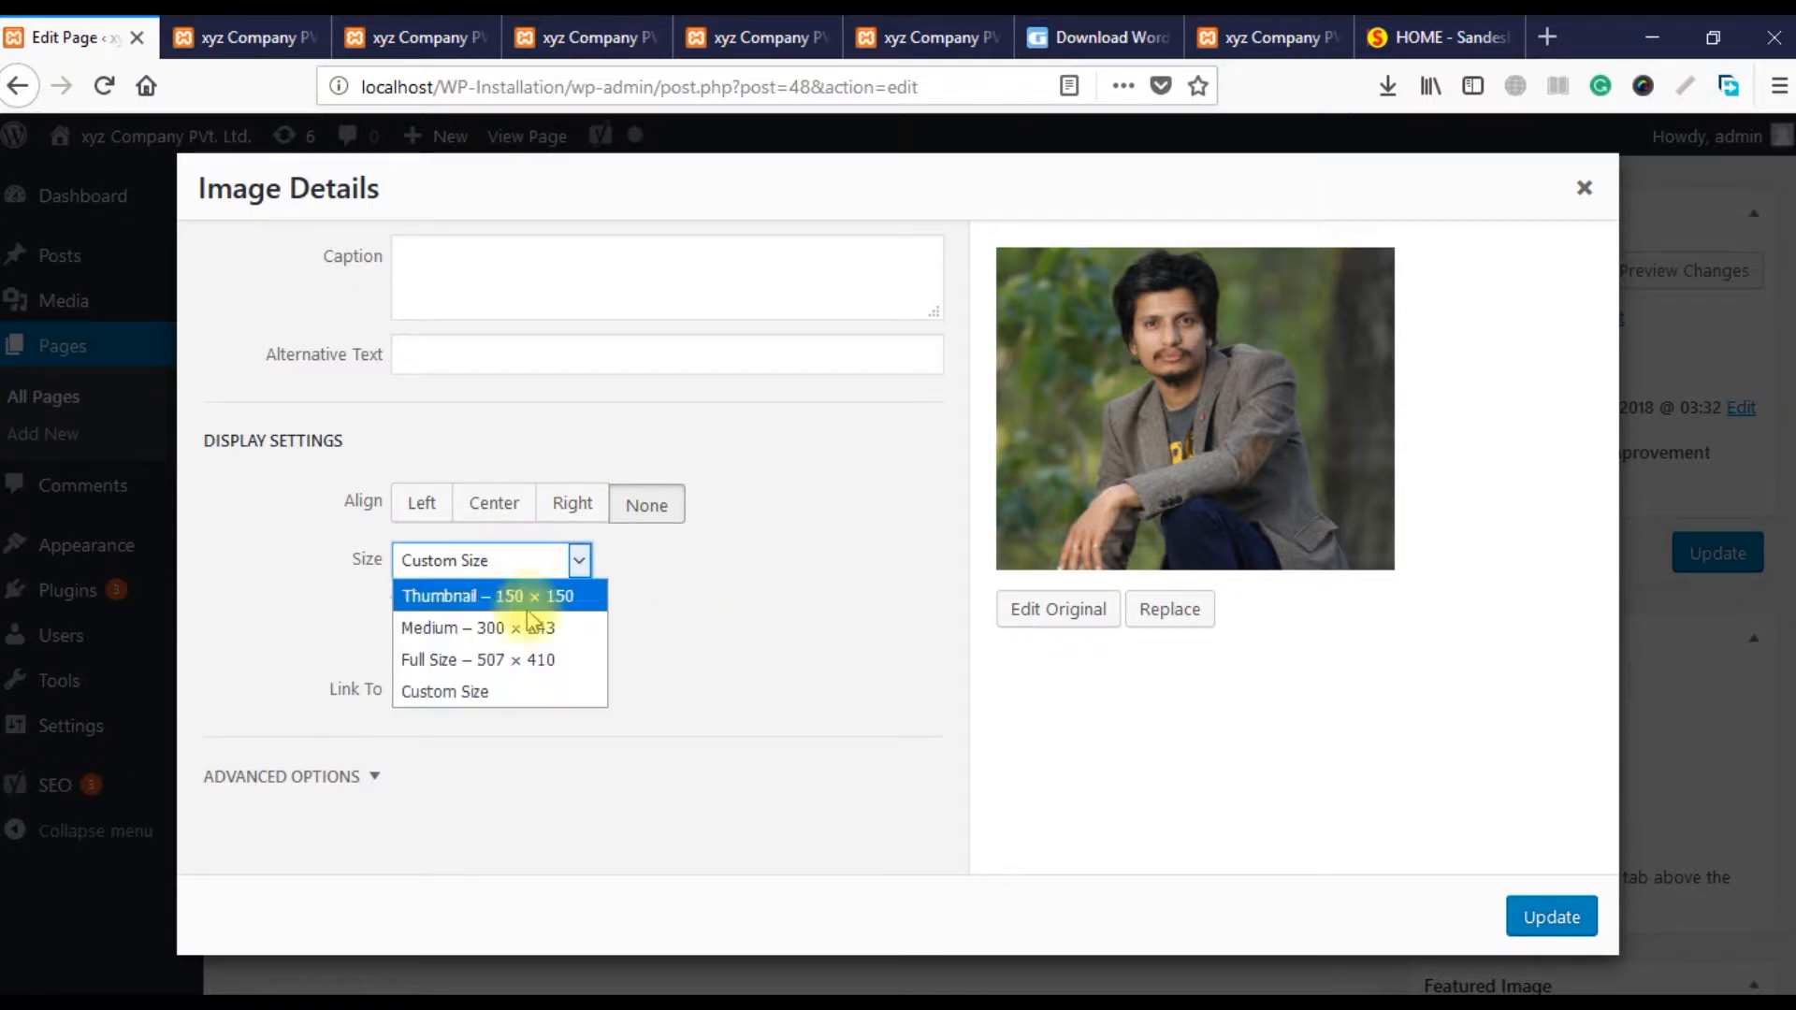
{"action": "left_click", "coordinate": [538, 661]}
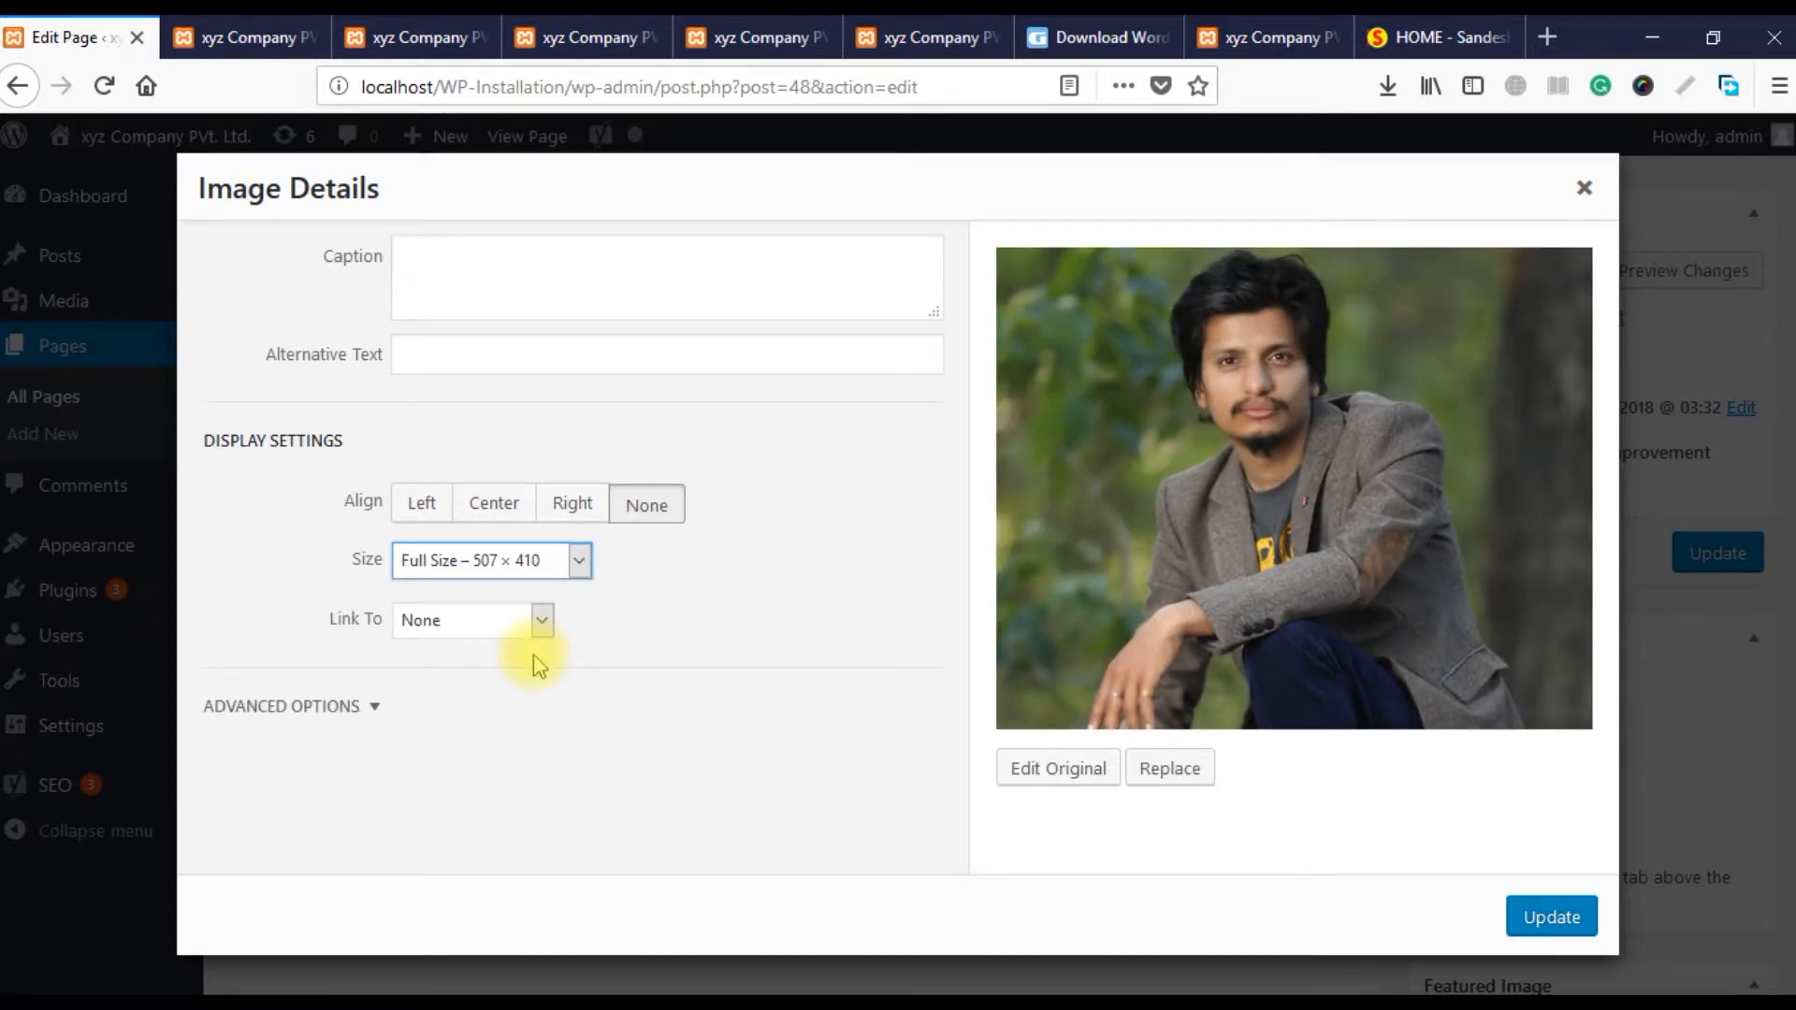
{"action": "left_click", "coordinate": [544, 625]}
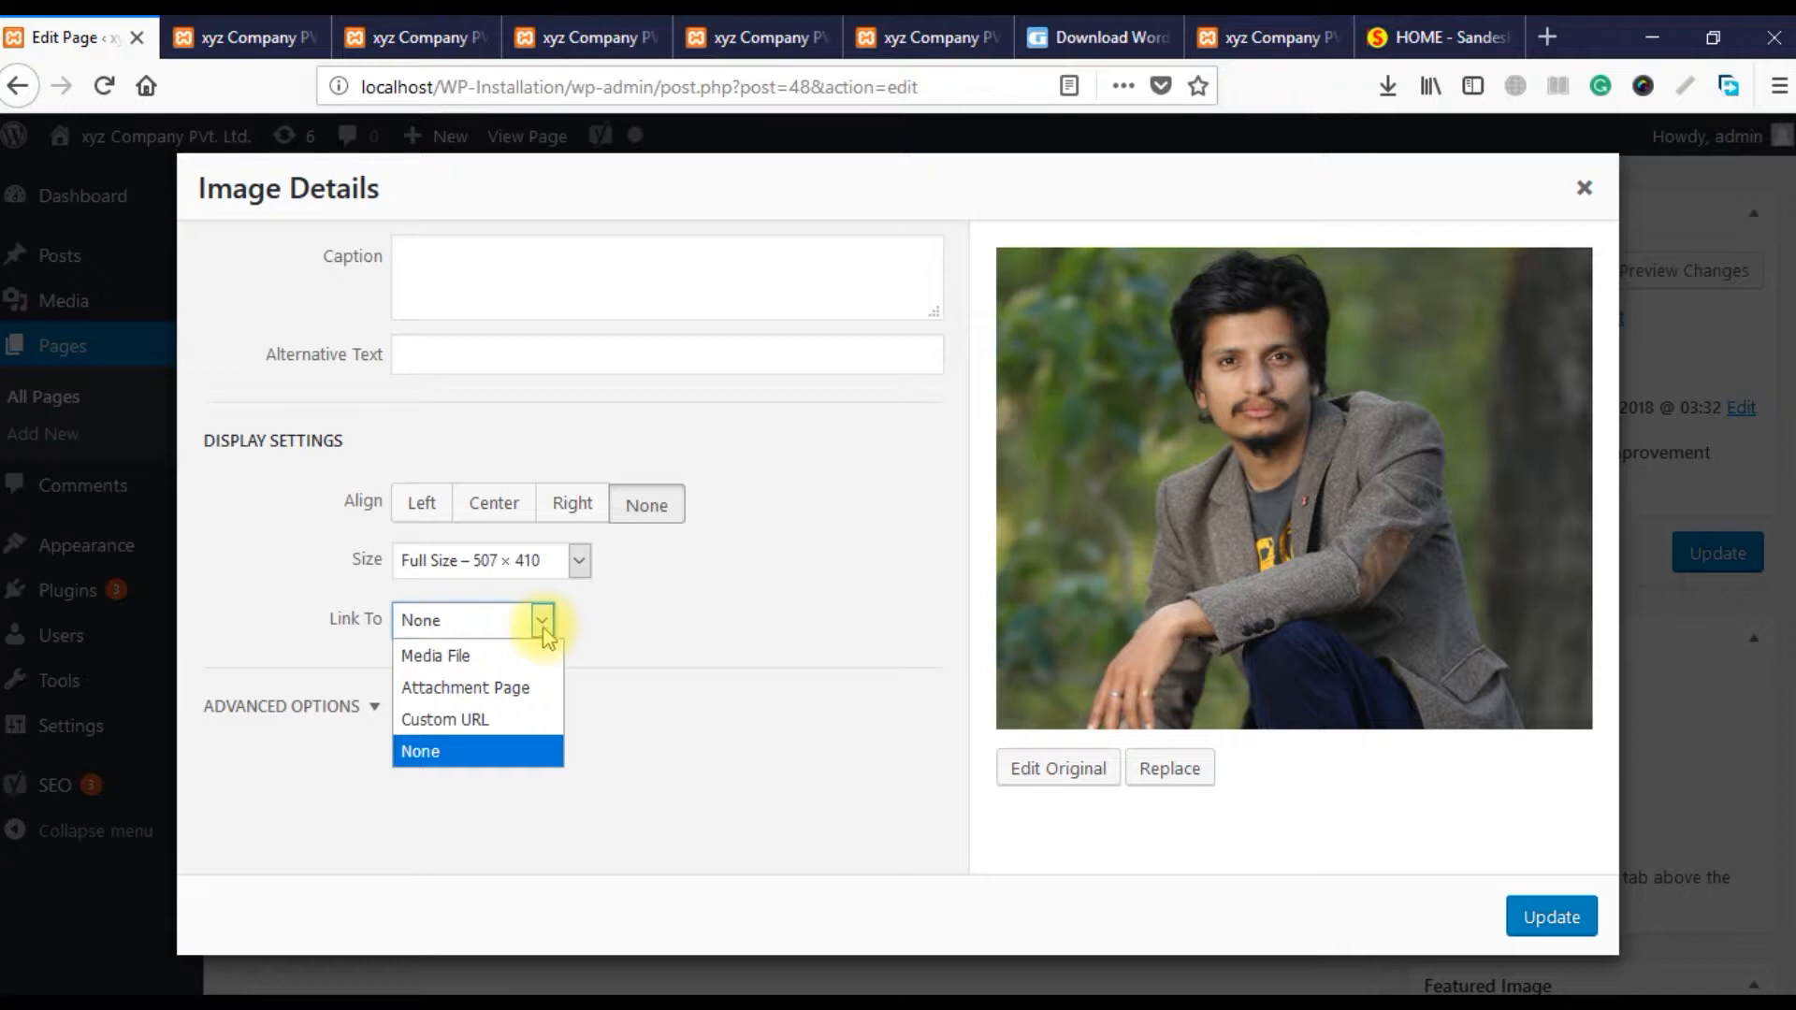
{"action": "left_click", "coordinate": [716, 616]}
{"action": "left_click", "coordinate": [1546, 919]}
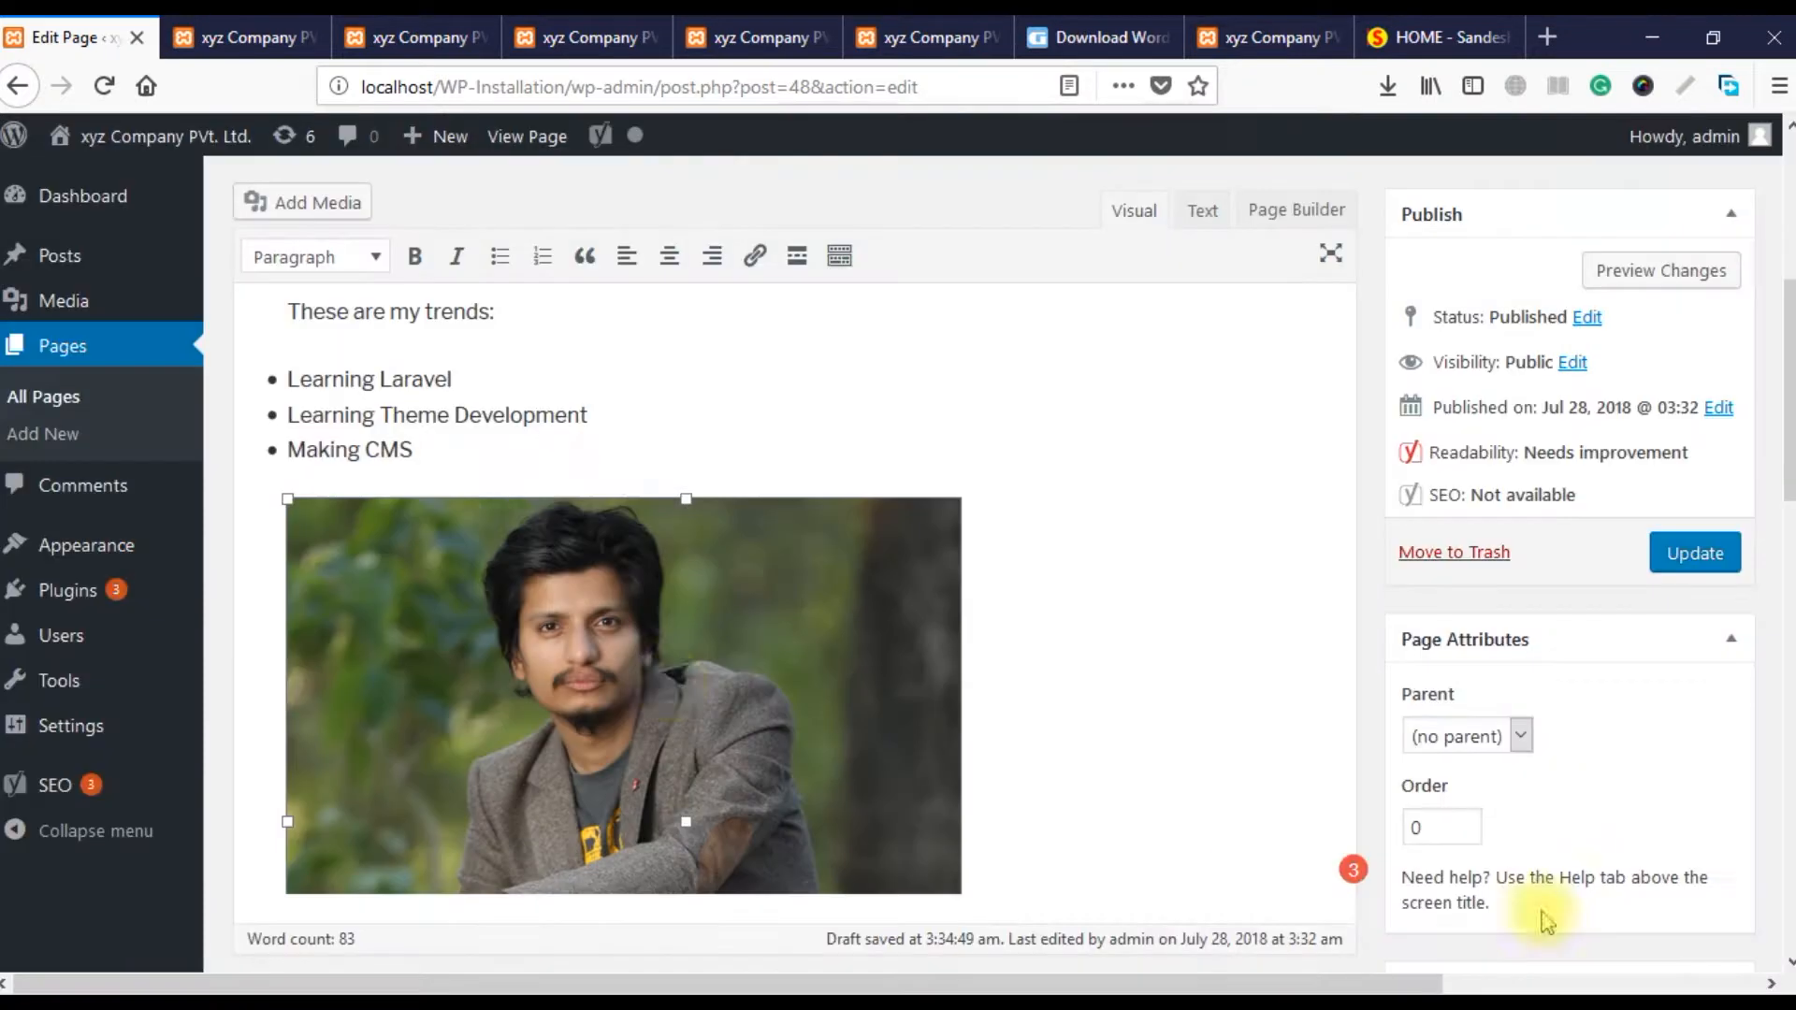
{"action": "left_click", "coordinate": [1060, 618]}
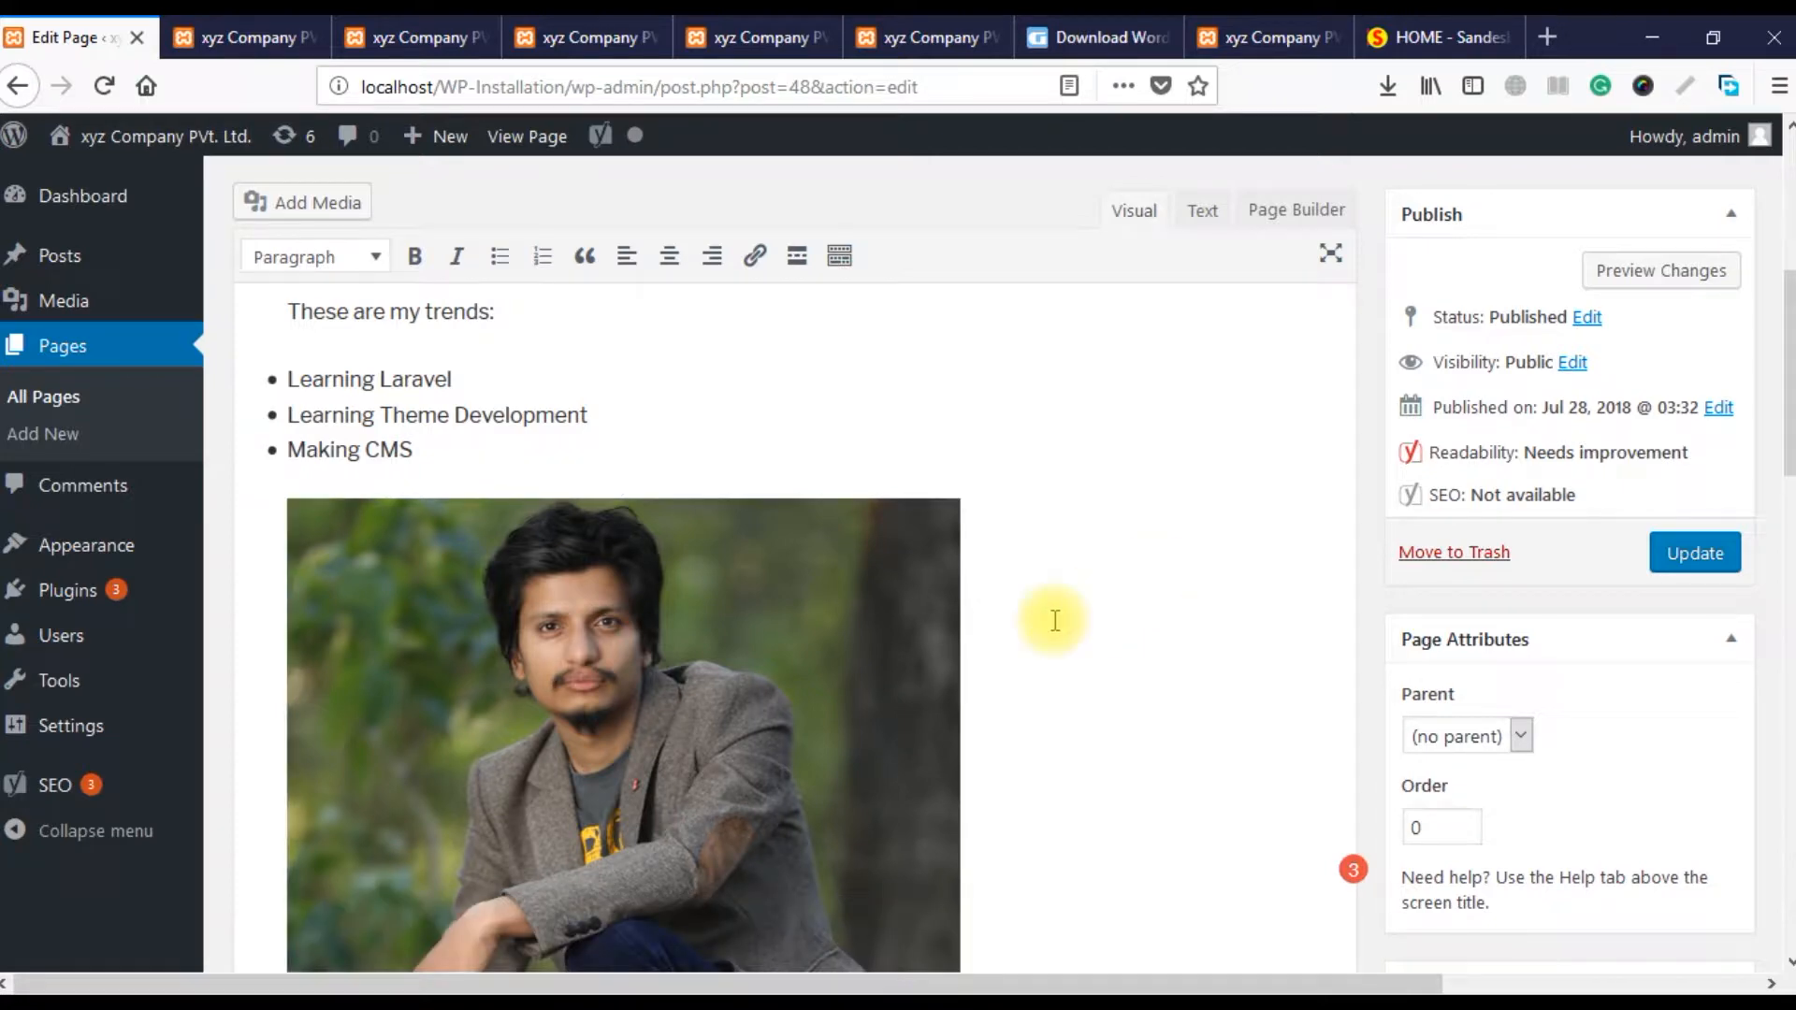
- Review the About Us page content together with its readability and SEO status
{"action": "scroll", "coordinate": [1056, 620], "scroll_direction": "down", "scroll_amount": 3}
{"action": "scroll", "coordinate": [1055, 621], "scroll_direction": "up", "scroll_amount": 10}
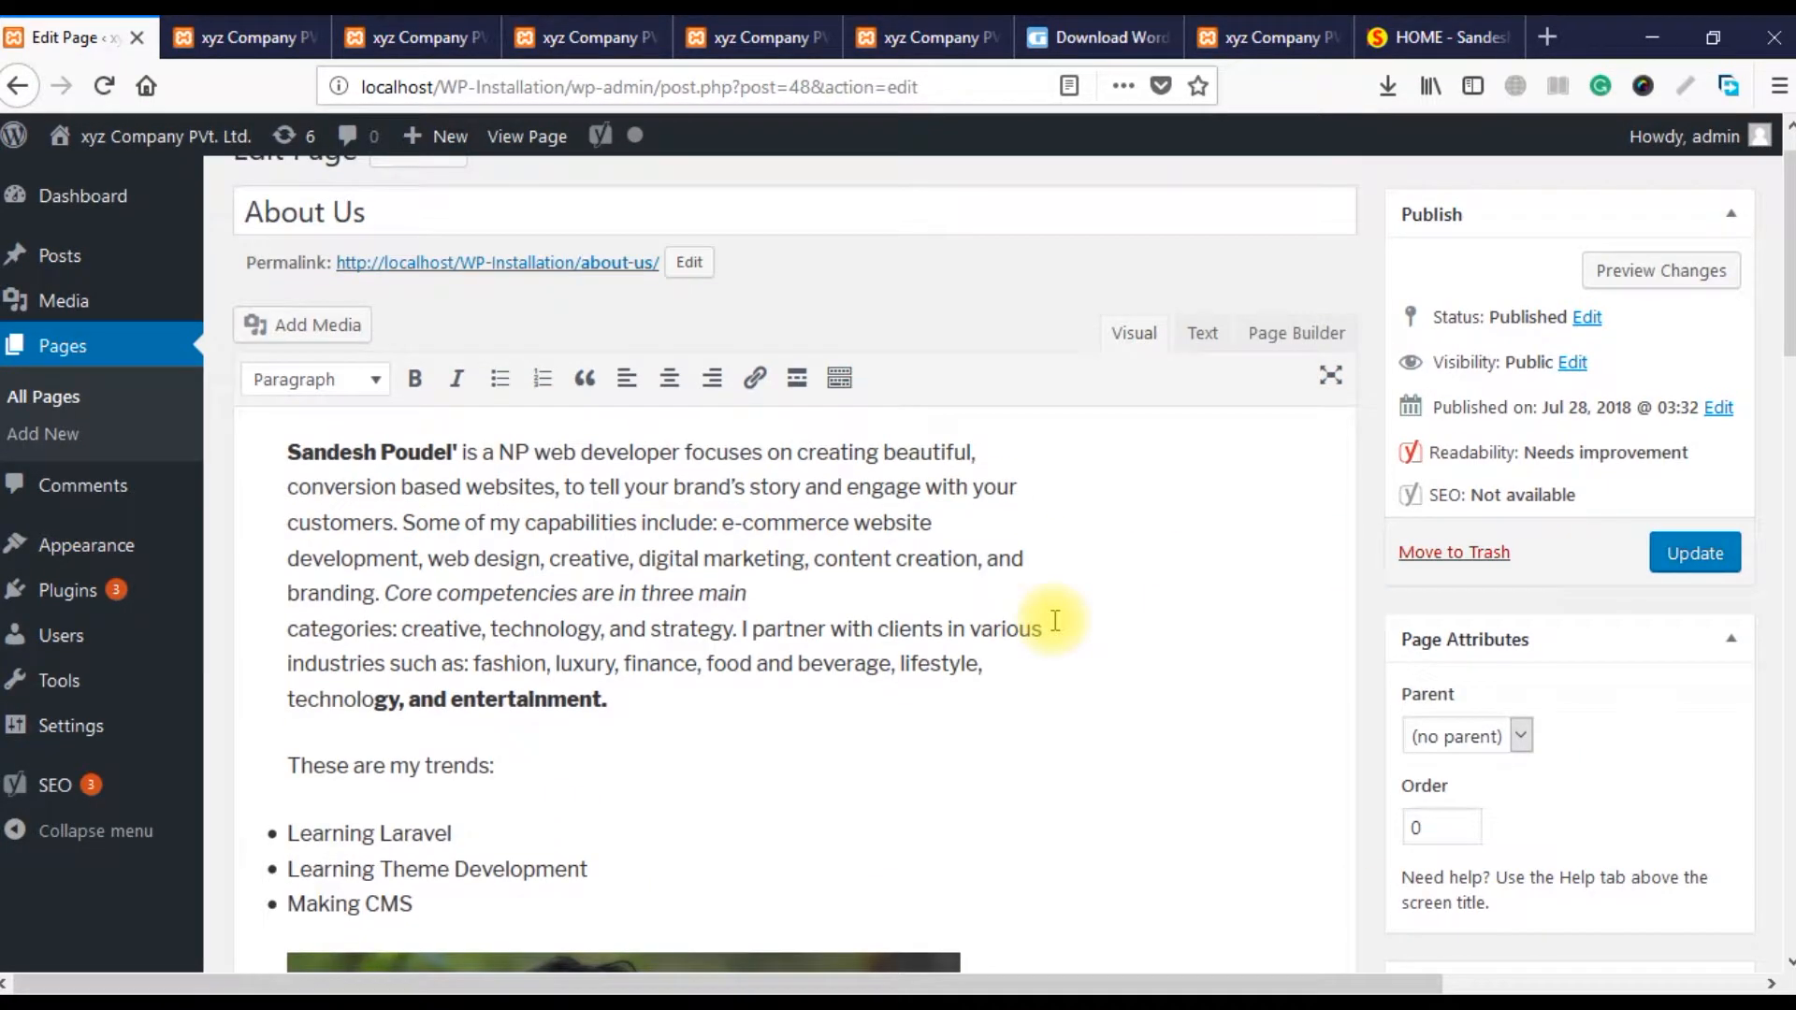
{"action": "scroll", "coordinate": [1056, 620], "scroll_direction": "up", "scroll_amount": 1}
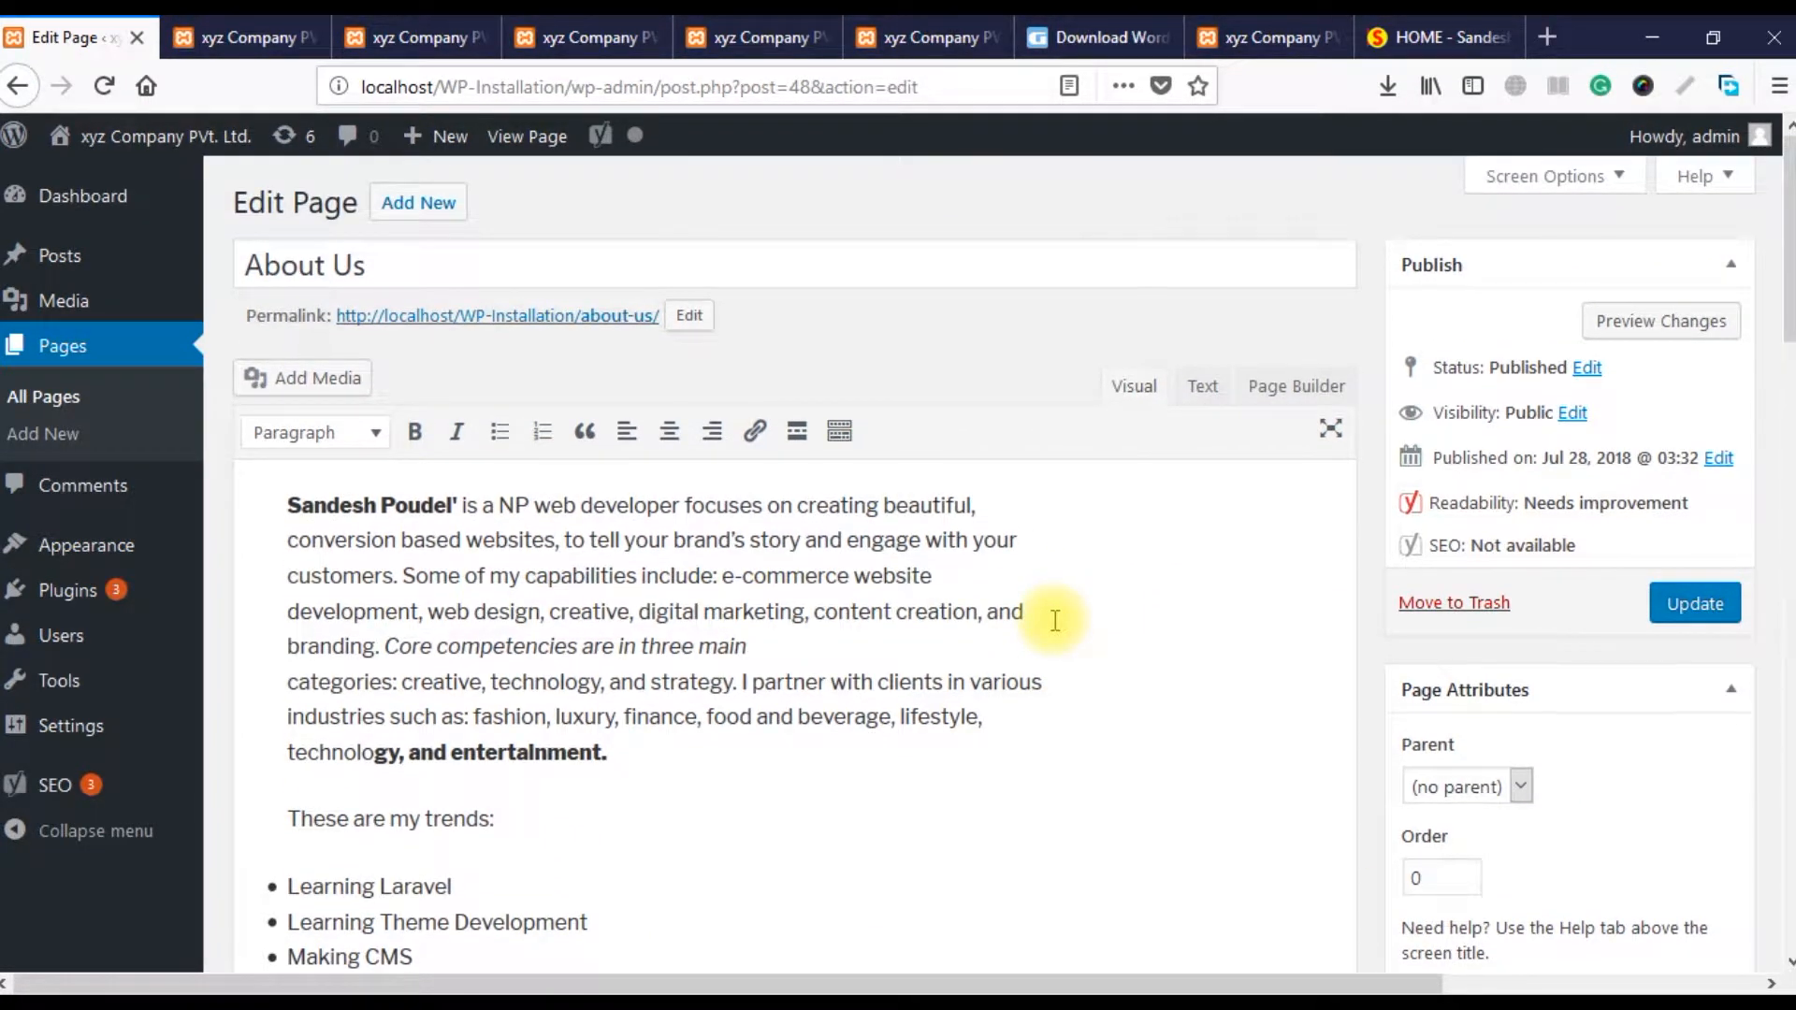
{"action": "left_click_drag", "start_coordinate": [1428, 503], "coordinate": [1562, 545]}
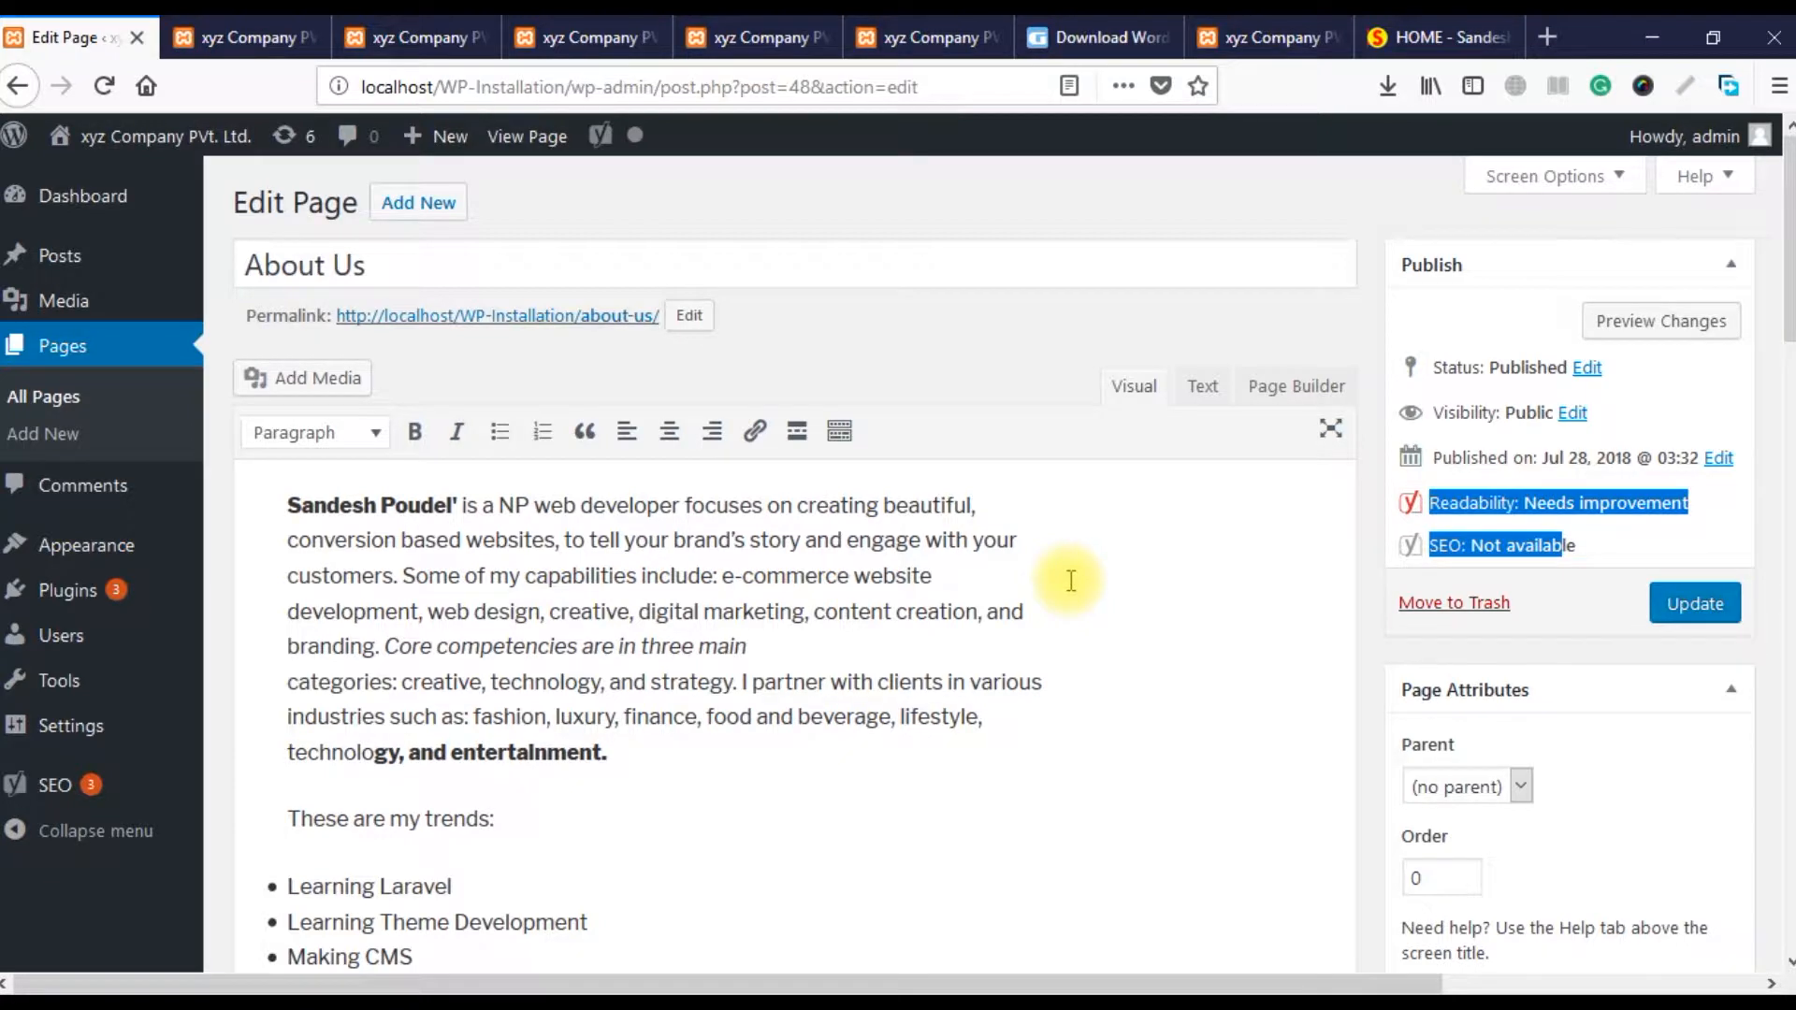
{"action": "scroll", "coordinate": [604, 777], "scroll_direction": "down", "scroll_amount": 5}
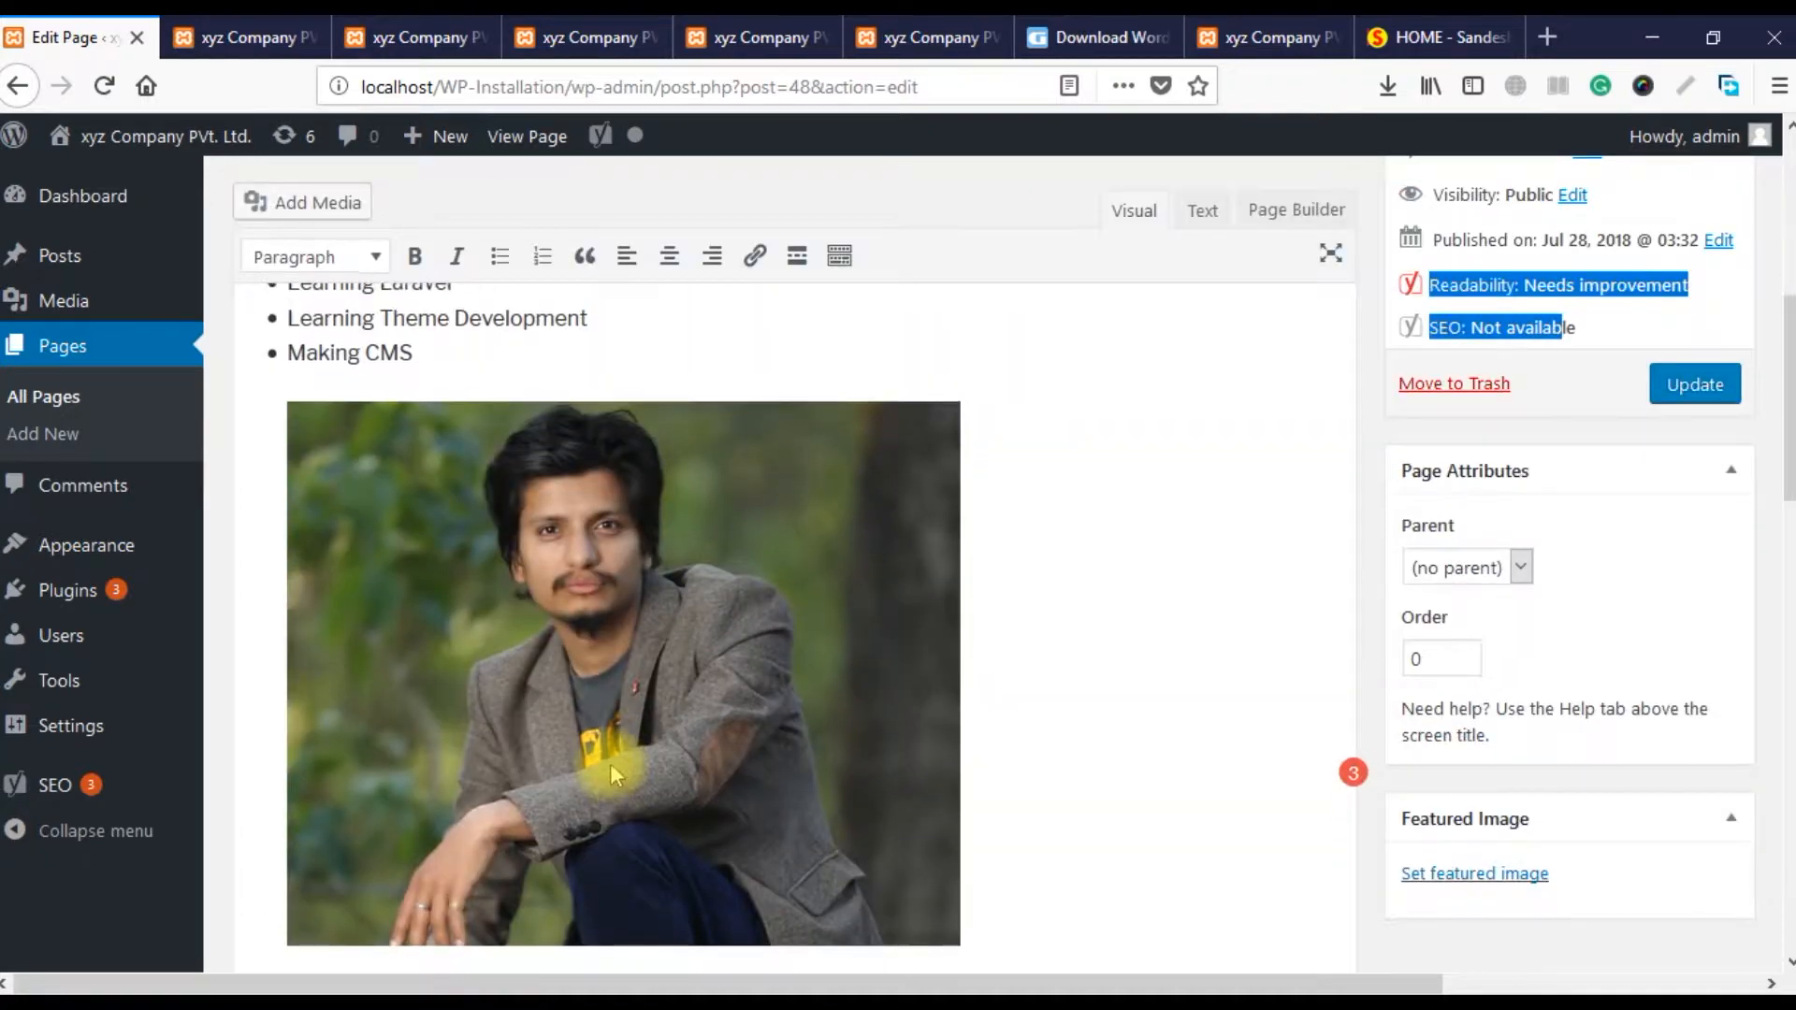
{"action": "scroll", "coordinate": [610, 761], "scroll_direction": "up", "scroll_amount": 5}
{"action": "scroll", "coordinate": [421, 646], "scroll_direction": "down", "scroll_amount": 8}
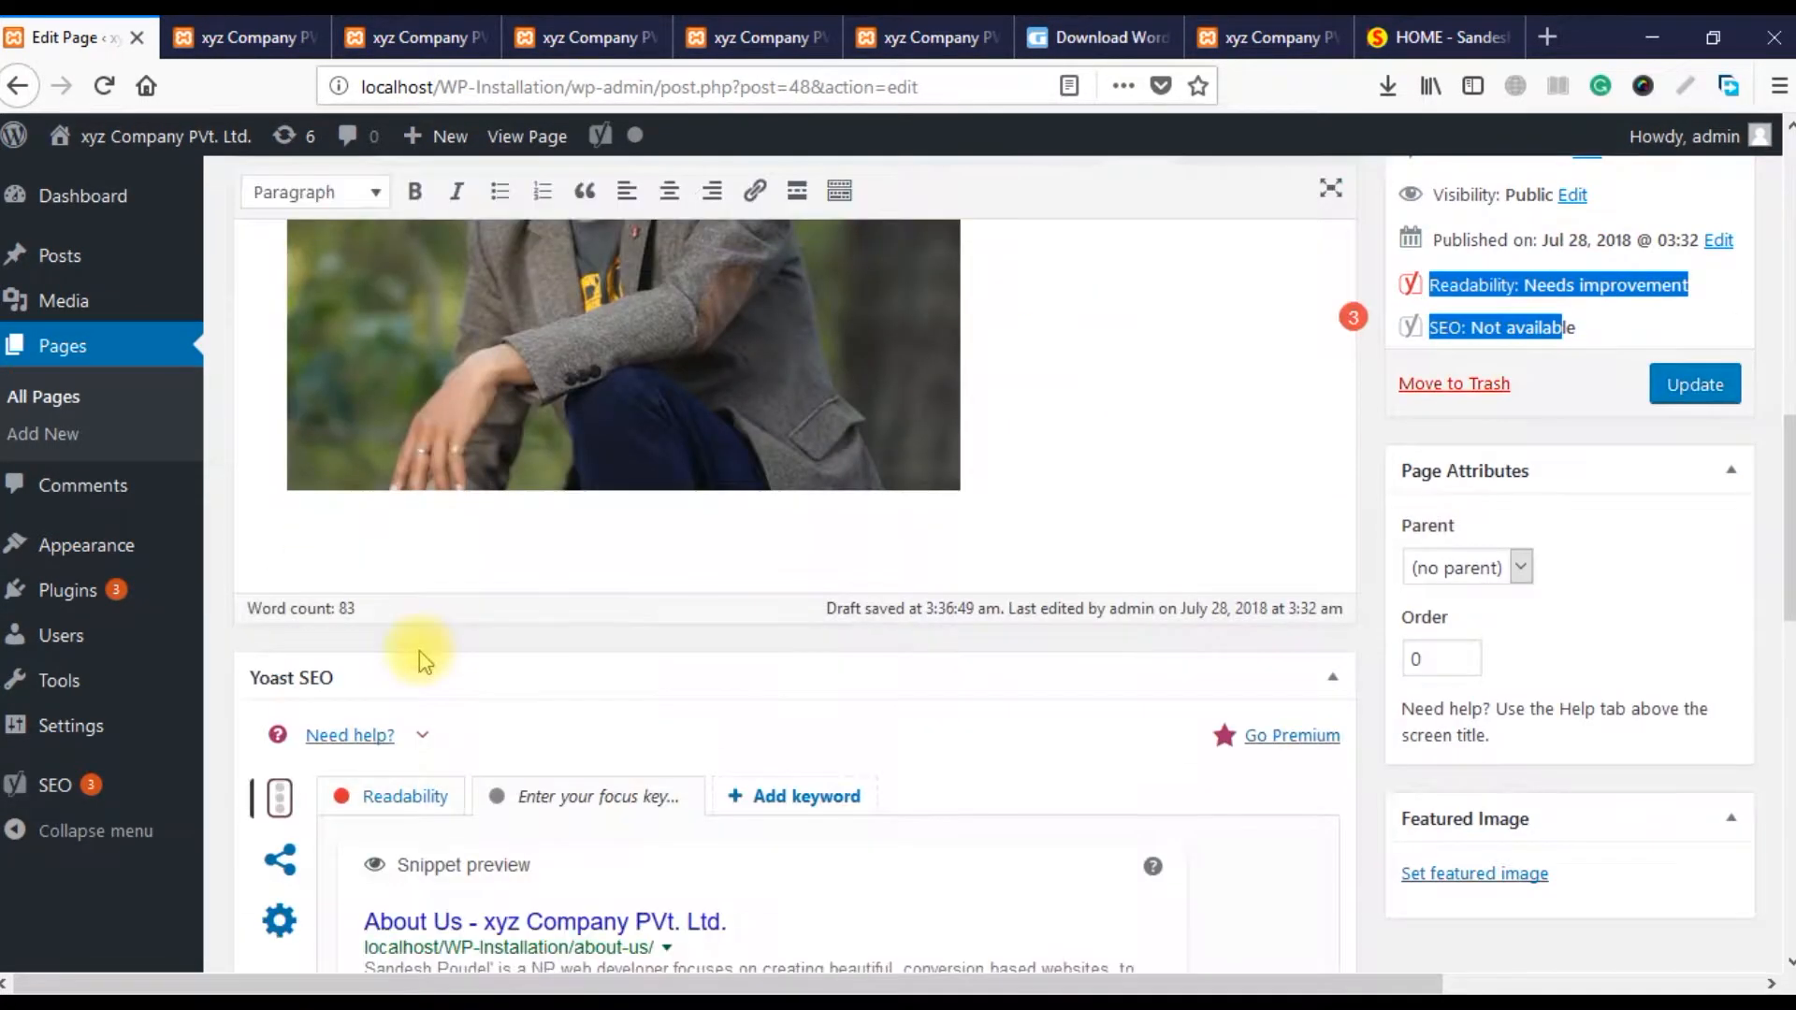
{"action": "scroll", "coordinate": [421, 660], "scroll_direction": "up", "scroll_amount": 10}
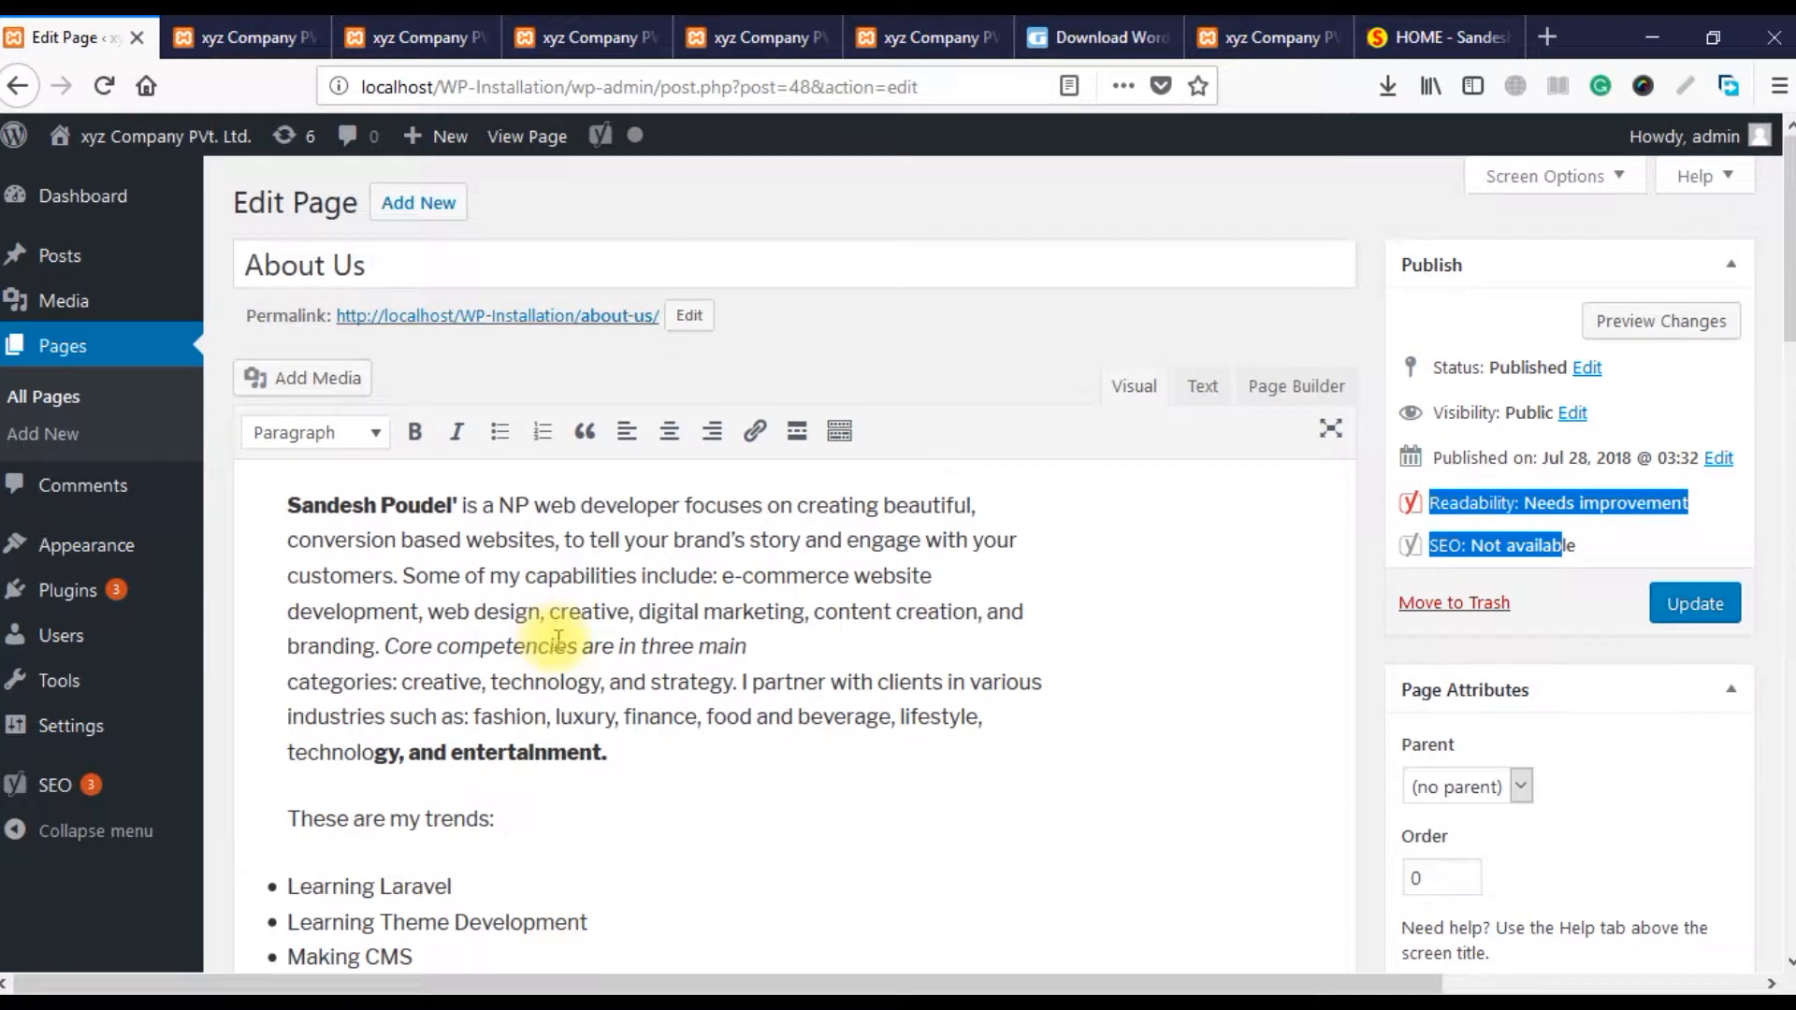
- Add three separate lines below the portrait photo: "Fore more:", "Copied from" and "Orginal Source image"
{"action": "scroll", "coordinate": [834, 699], "scroll_direction": "down", "scroll_amount": 6}
{"action": "left_click", "coordinate": [1059, 877]}
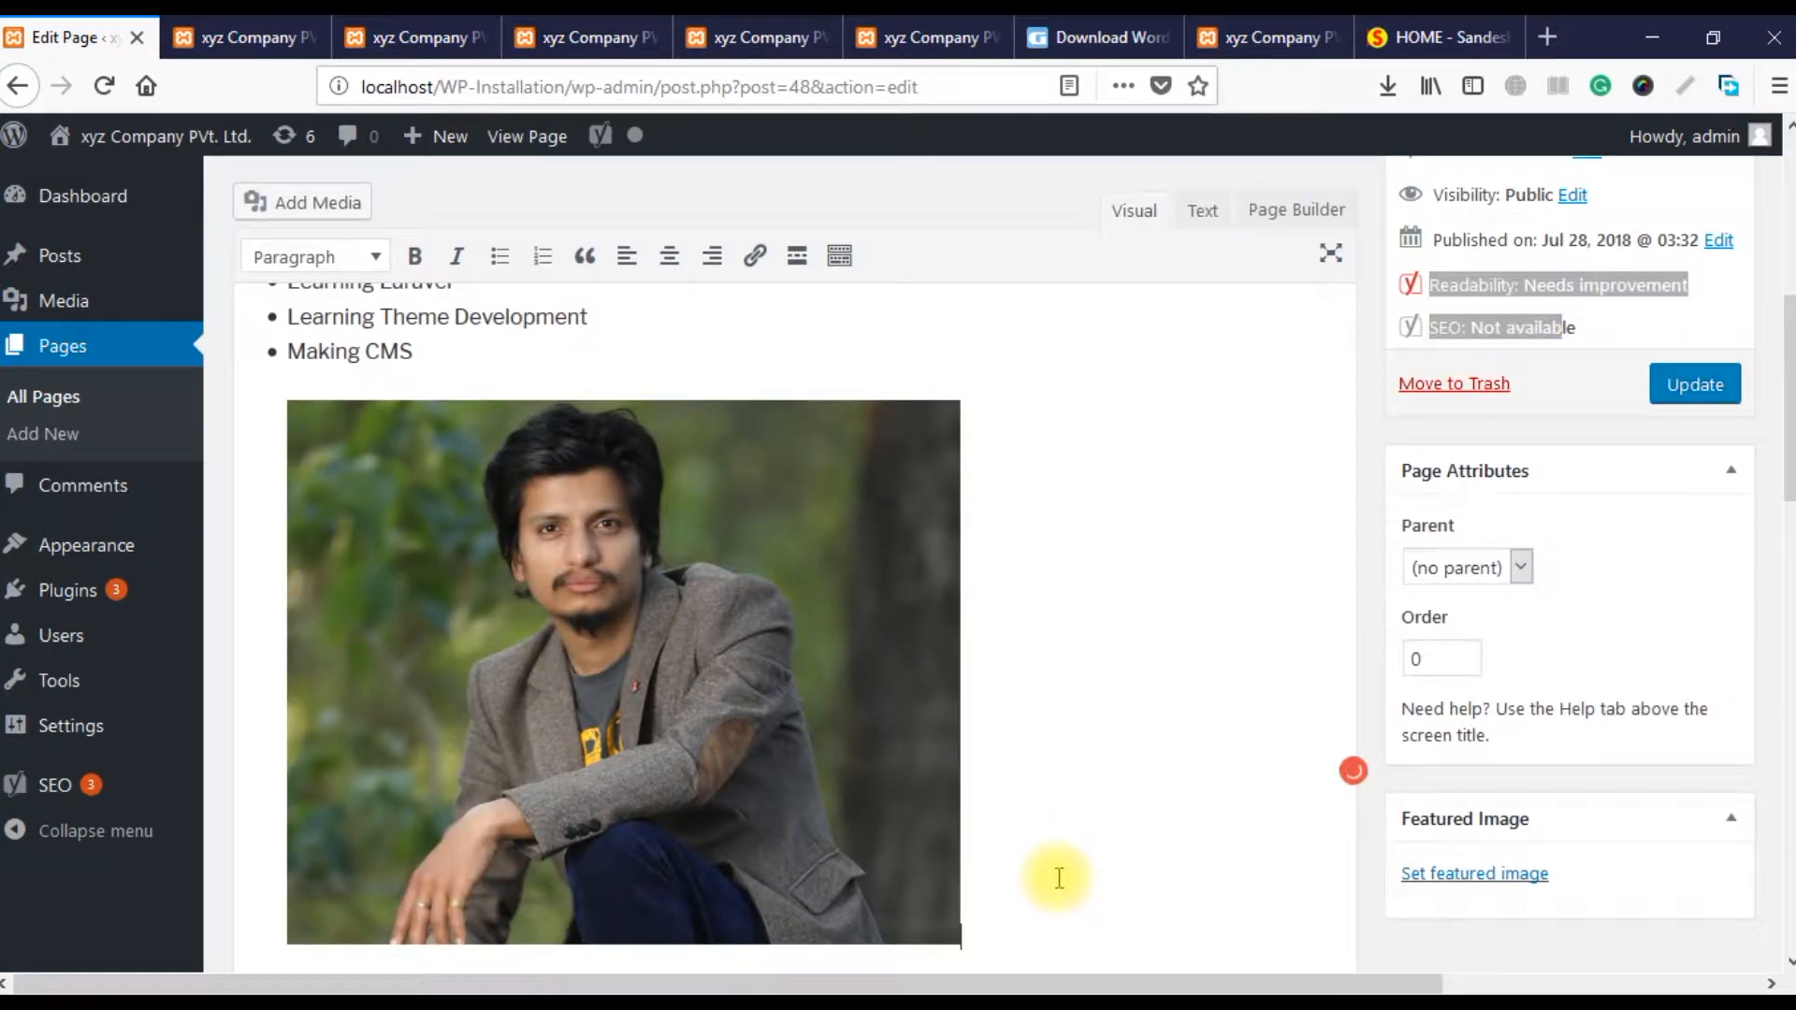
{"action": "key", "text": "Return"}
{"action": "type", "text": "FOr mo"}
{"action": "key", "text": "BackSpace"}
{"action": "key", "text": "BackSpace"}
{"action": "key", "text": "BackSpace"}
{"action": "key", "text": "BackSpace"}
{"action": "key", "text": "BackSpace"}
{"action": "type", "text": "ore more:"}
{"action": "key", "text": "Return"}
{"action": "type", "text": "Copied ffrom"}
{"action": "key", "text": "BackSpace"}
{"action": "key", "text": "BackSpace"}
{"action": "key", "text": "BackSpace"}
{"action": "key", "text": "BackSpace"}
{"action": "type", "text": "rom"}
{"action": "key", "text": "Return"}
{"action": "type", "text": "Orginal Source image"}
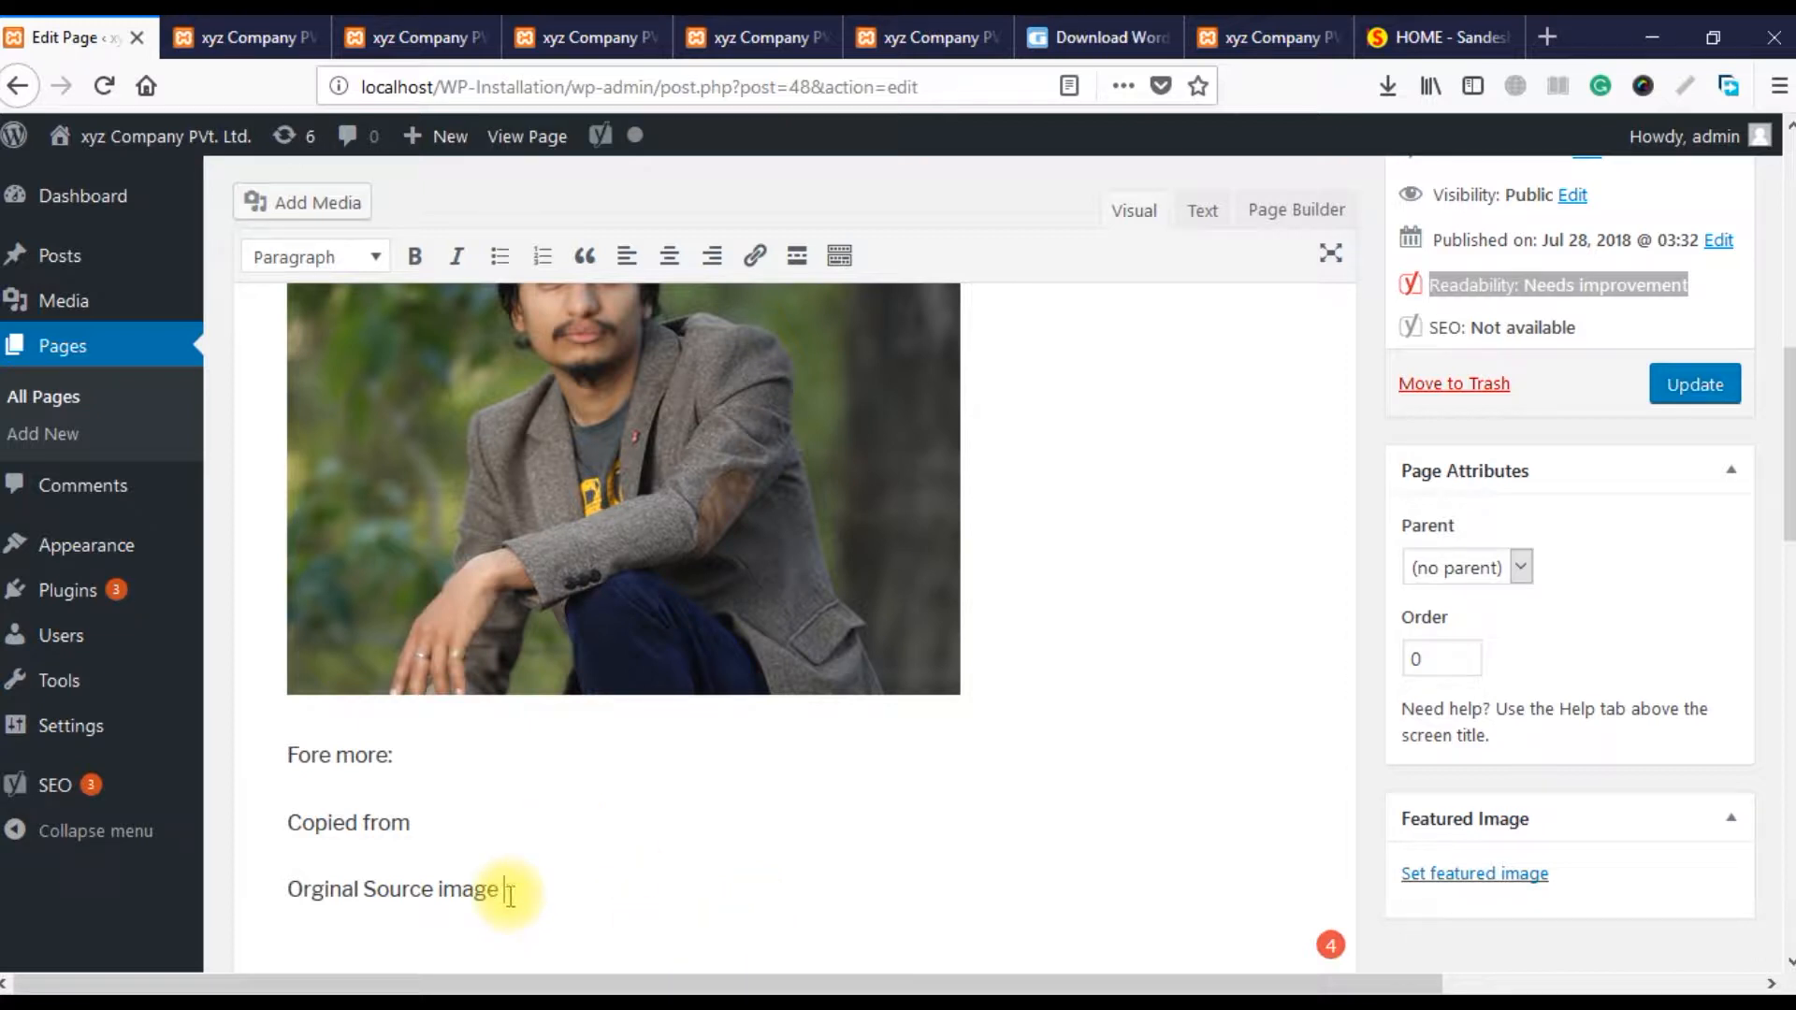
- Complete the "Copied from" line with a colon and the site owner's first name followed by "Official Website"
{"action": "left_click_drag", "start_coordinate": [503, 896], "coordinate": [277, 896]}
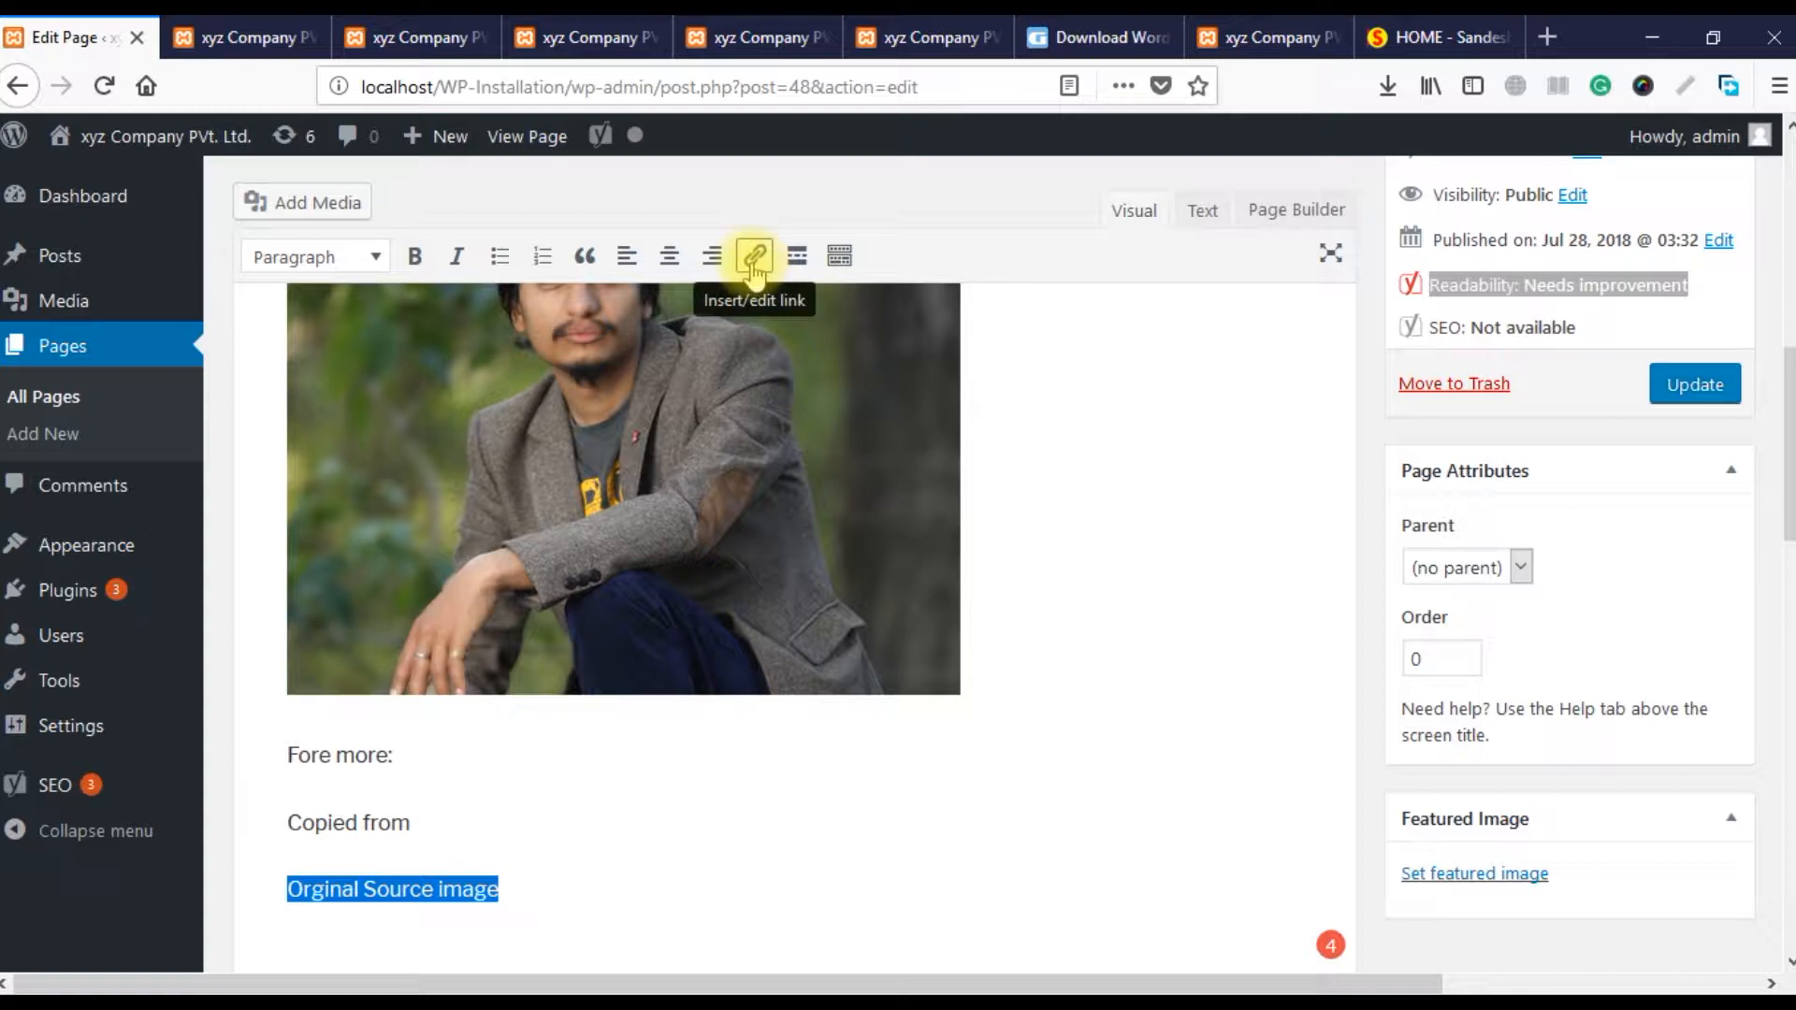
{"action": "left_click", "coordinate": [506, 827]}
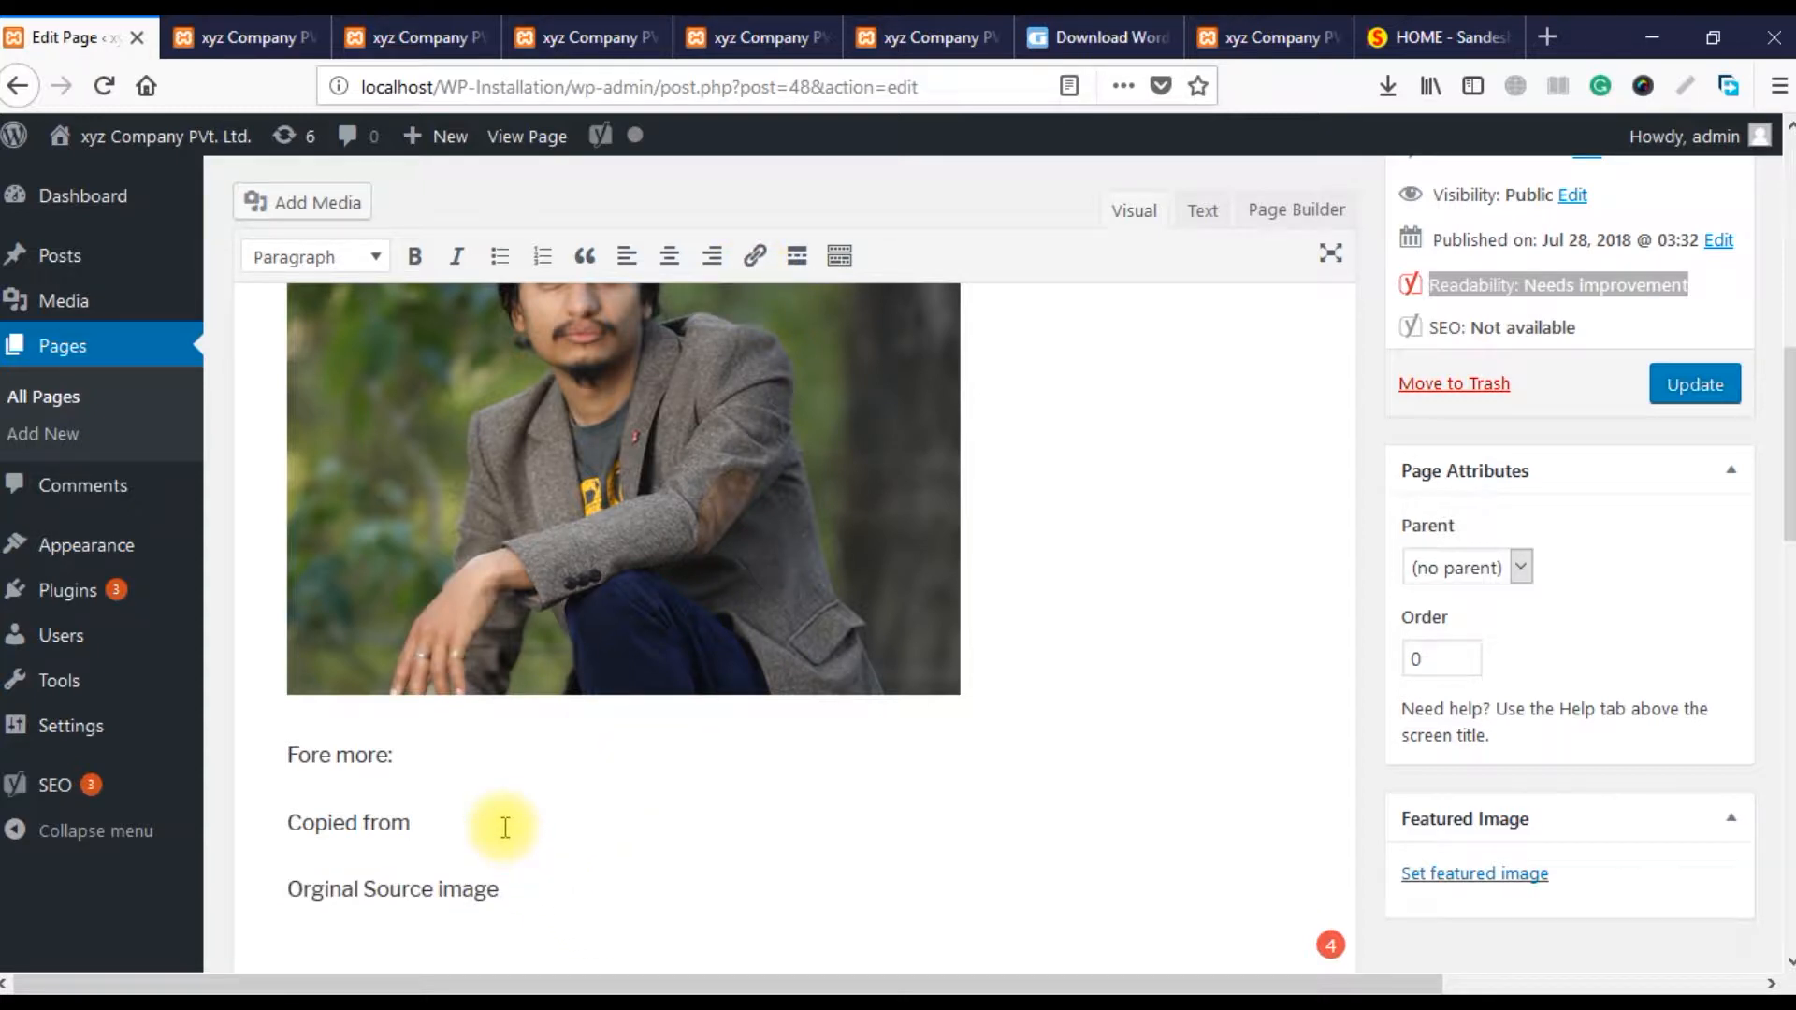
{"action": "type", "text": "Sandesh Official wEB"}
{"action": "key", "text": "BackSpace"}
{"action": "key", "text": "BackSpace"}
{"action": "key", "text": "BackSpace"}
{"action": "type", "text": "Website"}
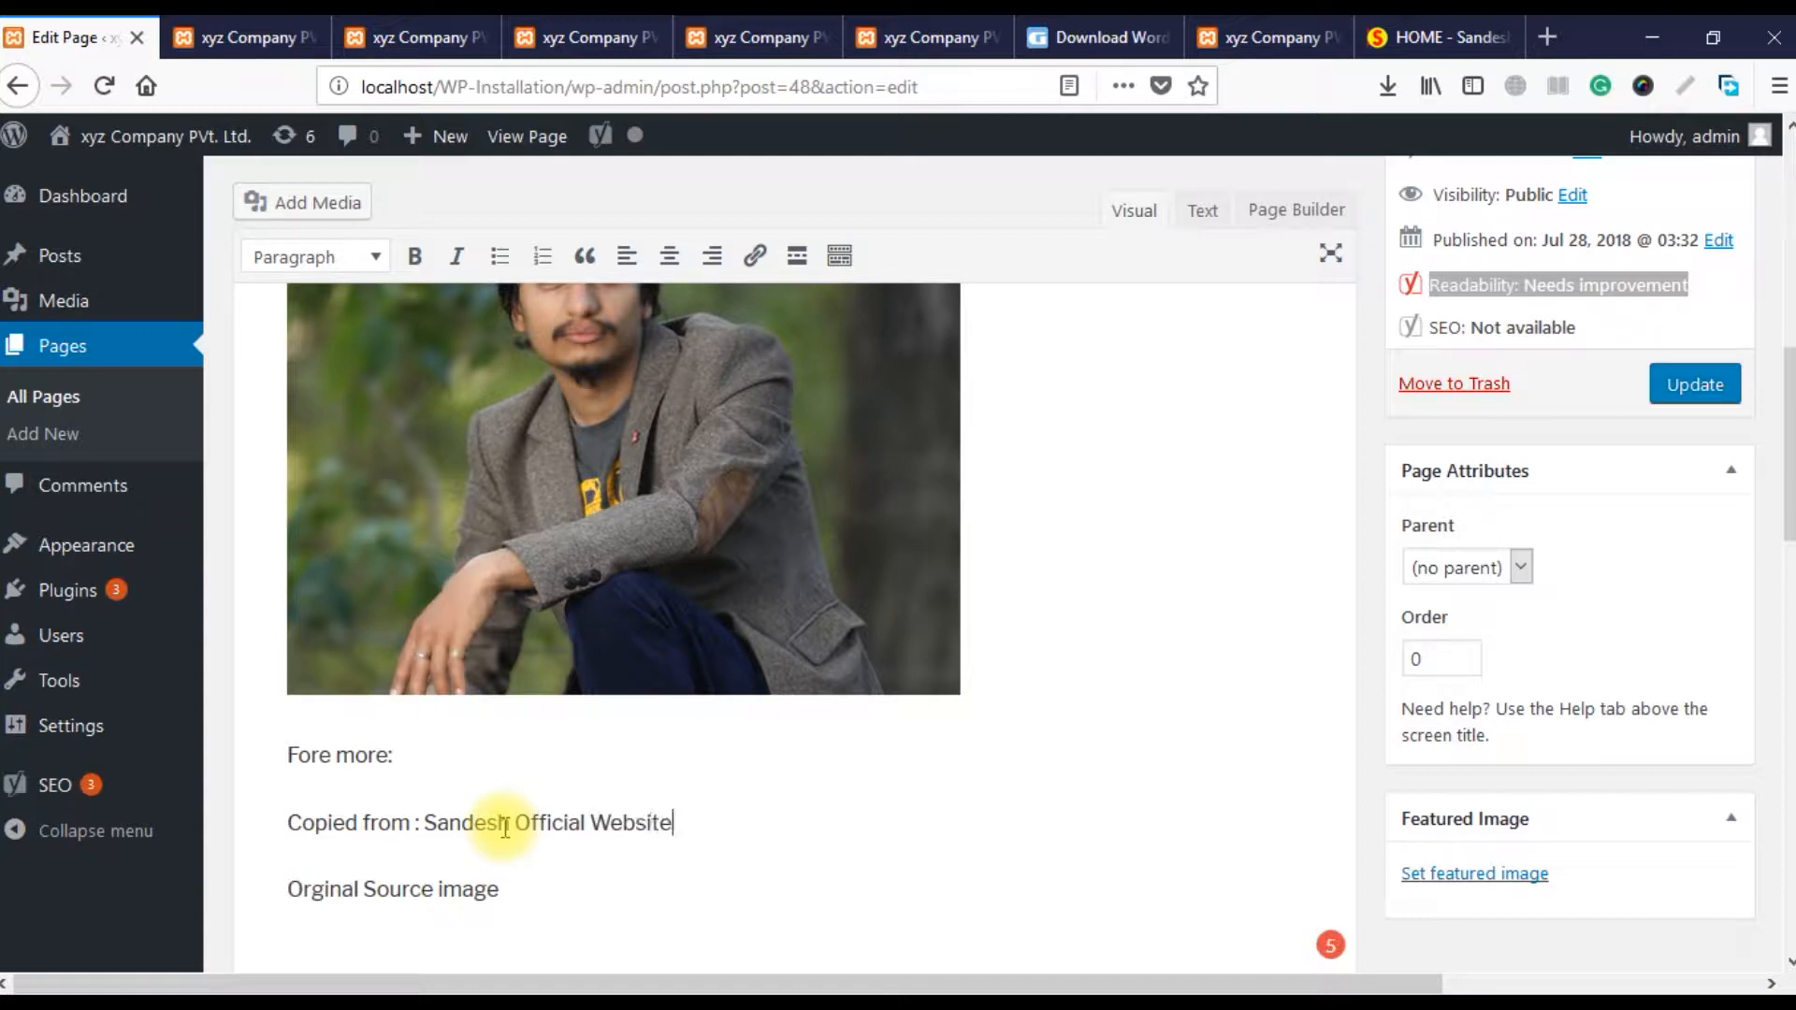
- Extend the "Fore more:" line with an invitation to visit the owner's website and link that text to the owner's website address
{"action": "type", "text": " Visit sandesh website"}
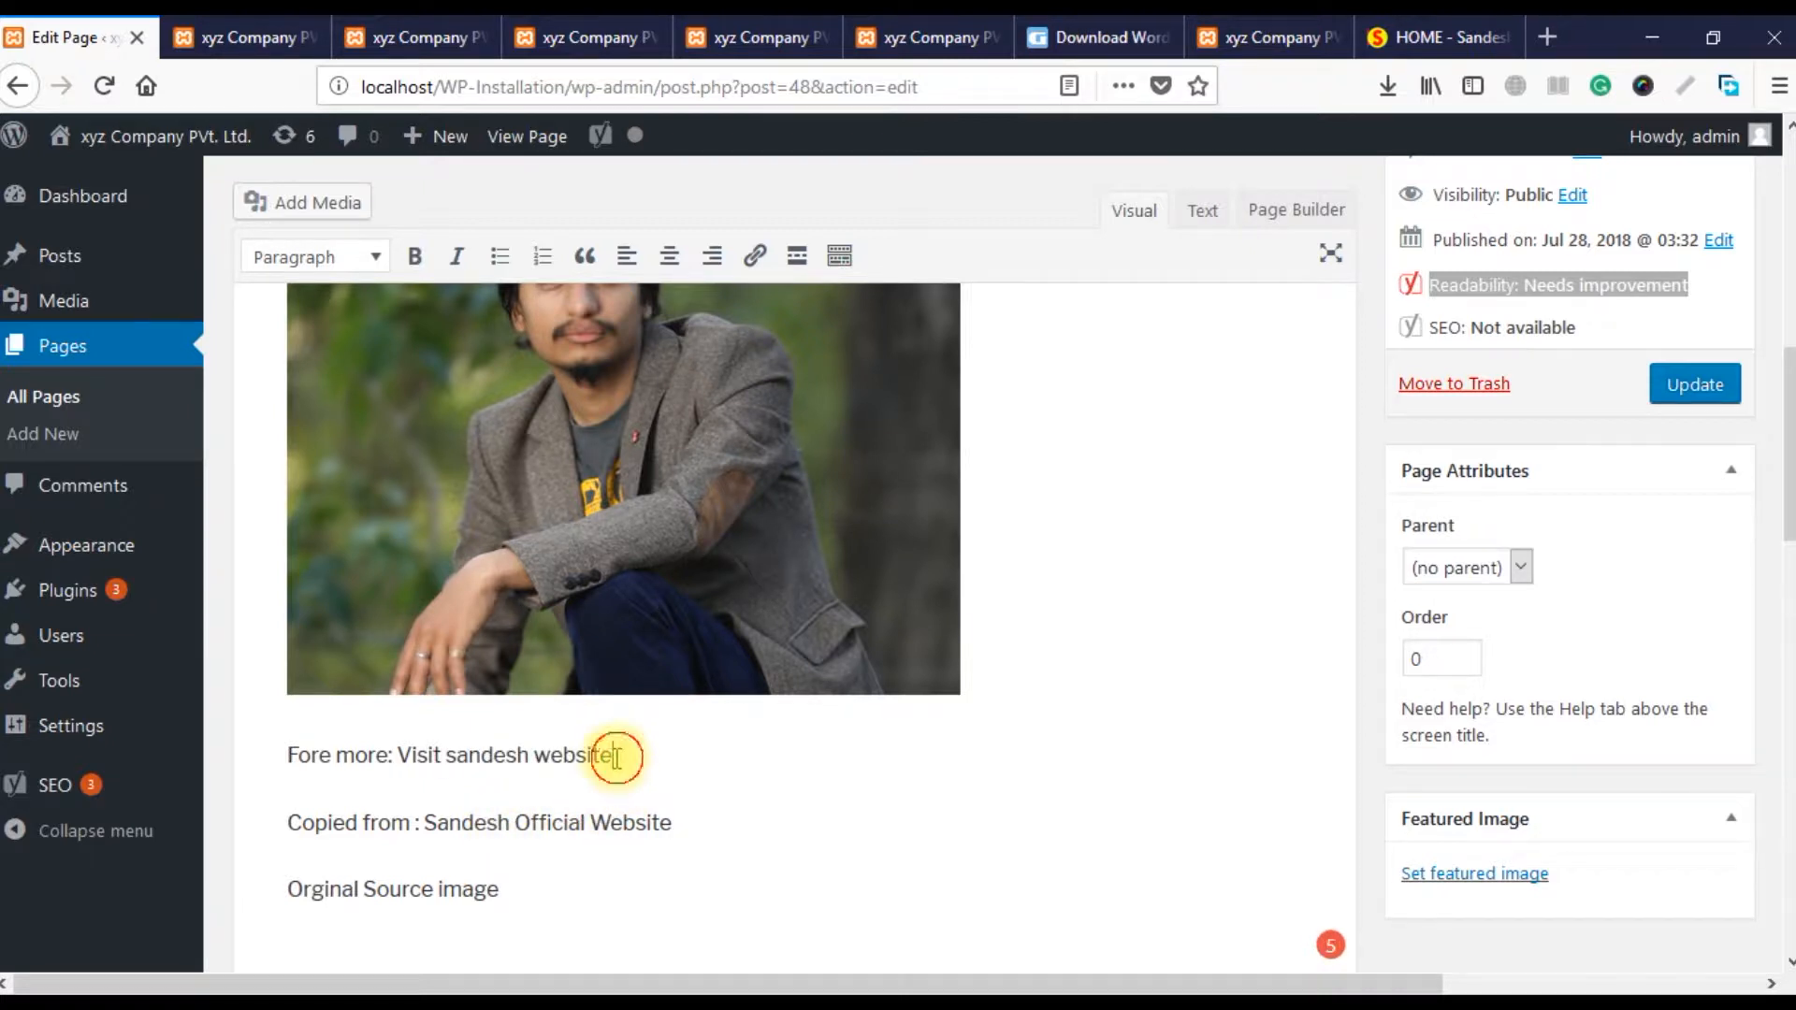
{"action": "key", "text": "ctrl+shift+Left"}
{"action": "key", "text": "ctrl+shift+Left"}
{"action": "key", "text": "ctrl+shift+Left"}
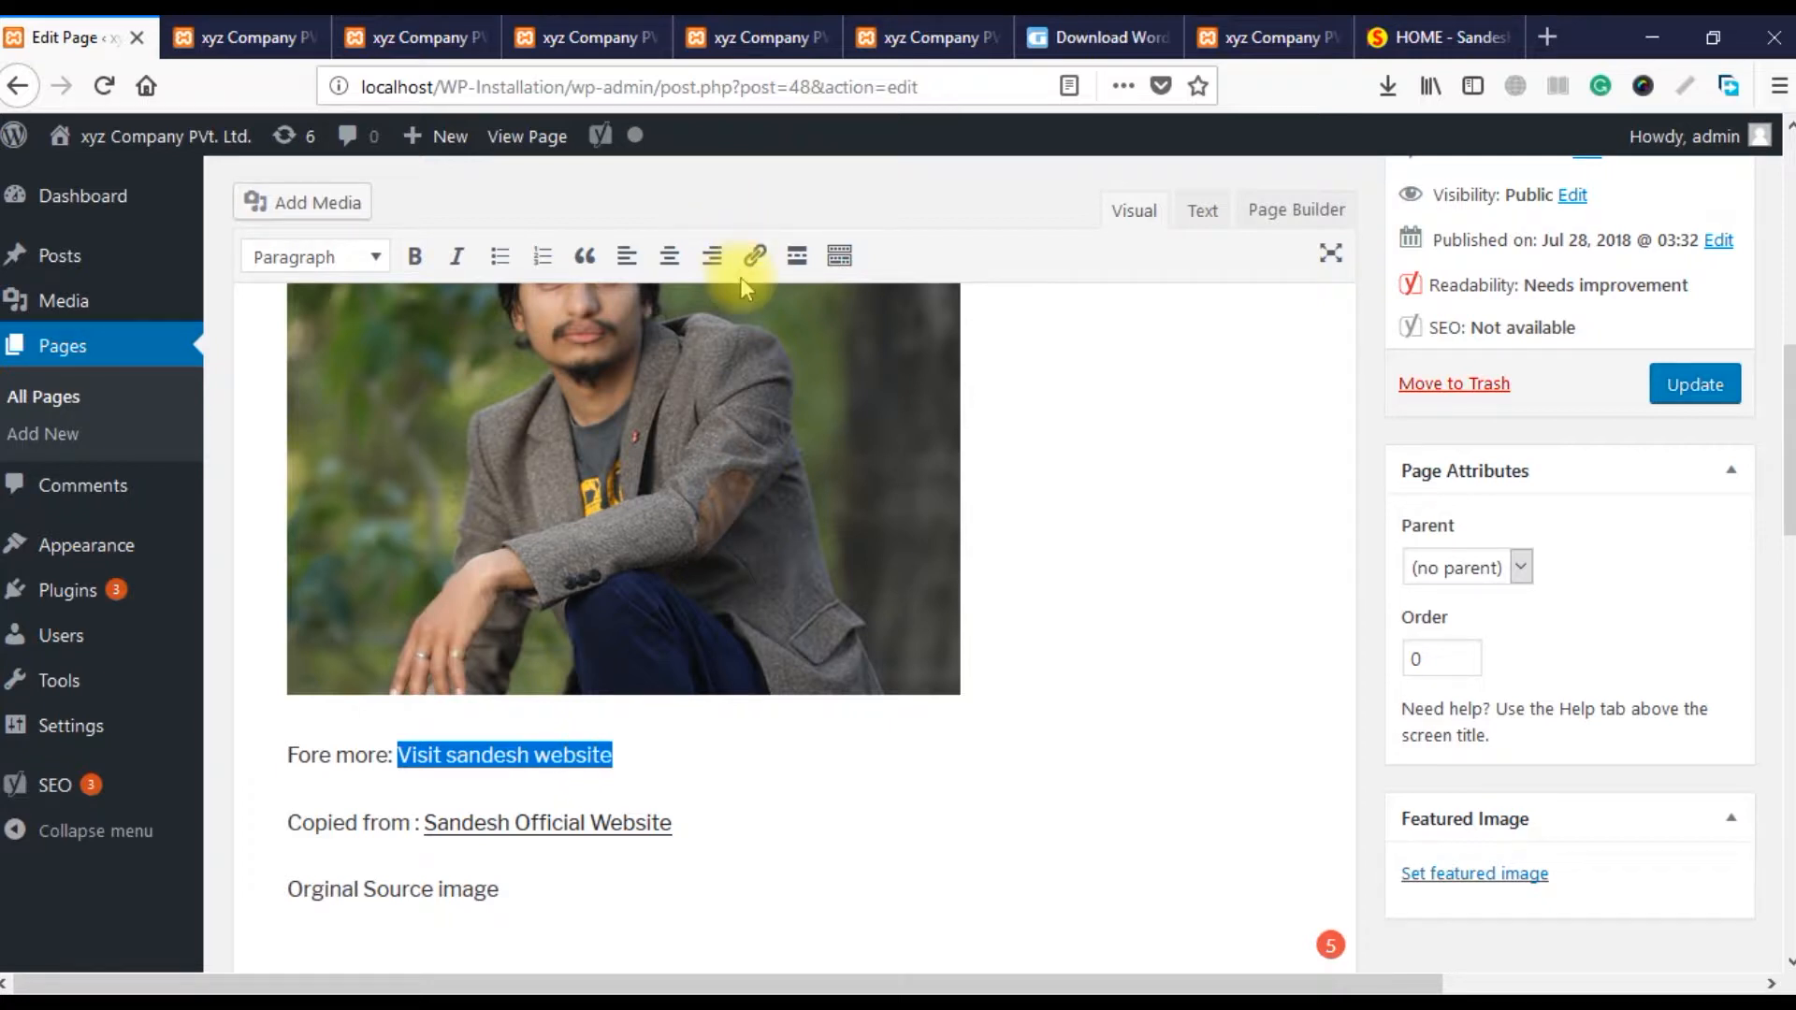
{"action": "left_click", "coordinate": [754, 256]}
{"action": "right_click", "coordinate": [521, 807]}
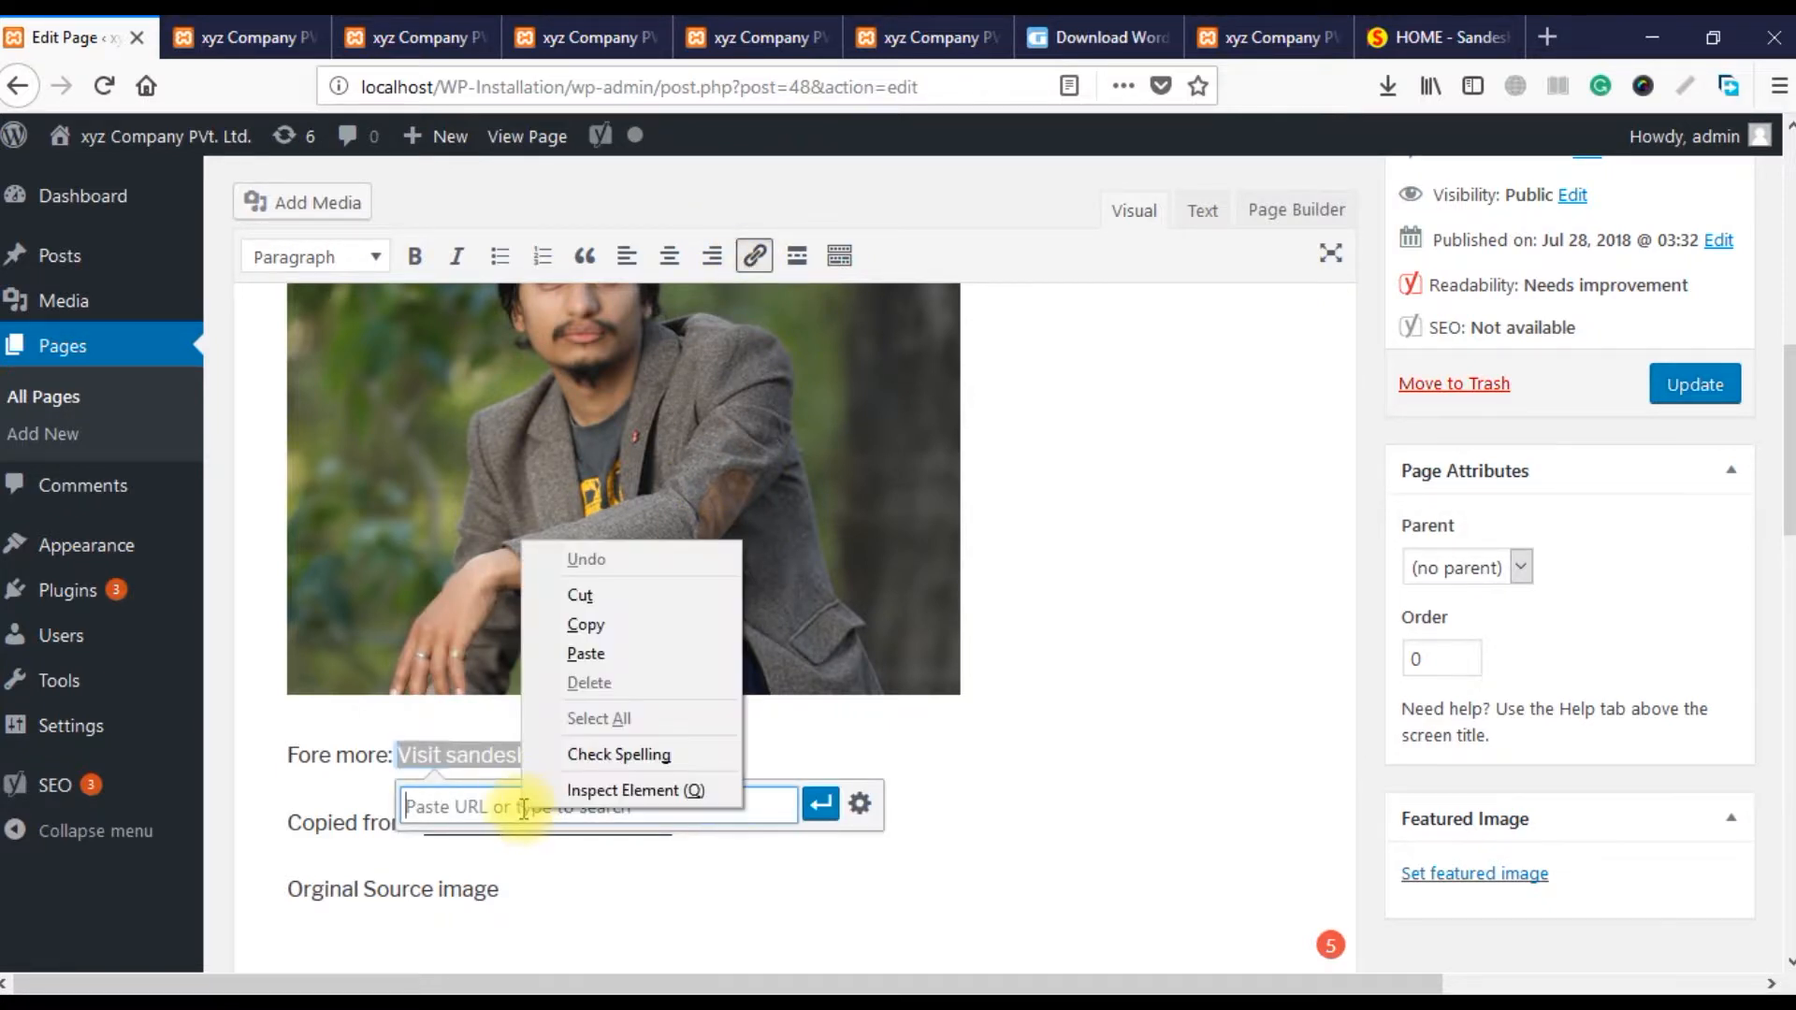
{"action": "left_click", "coordinate": [593, 652]}
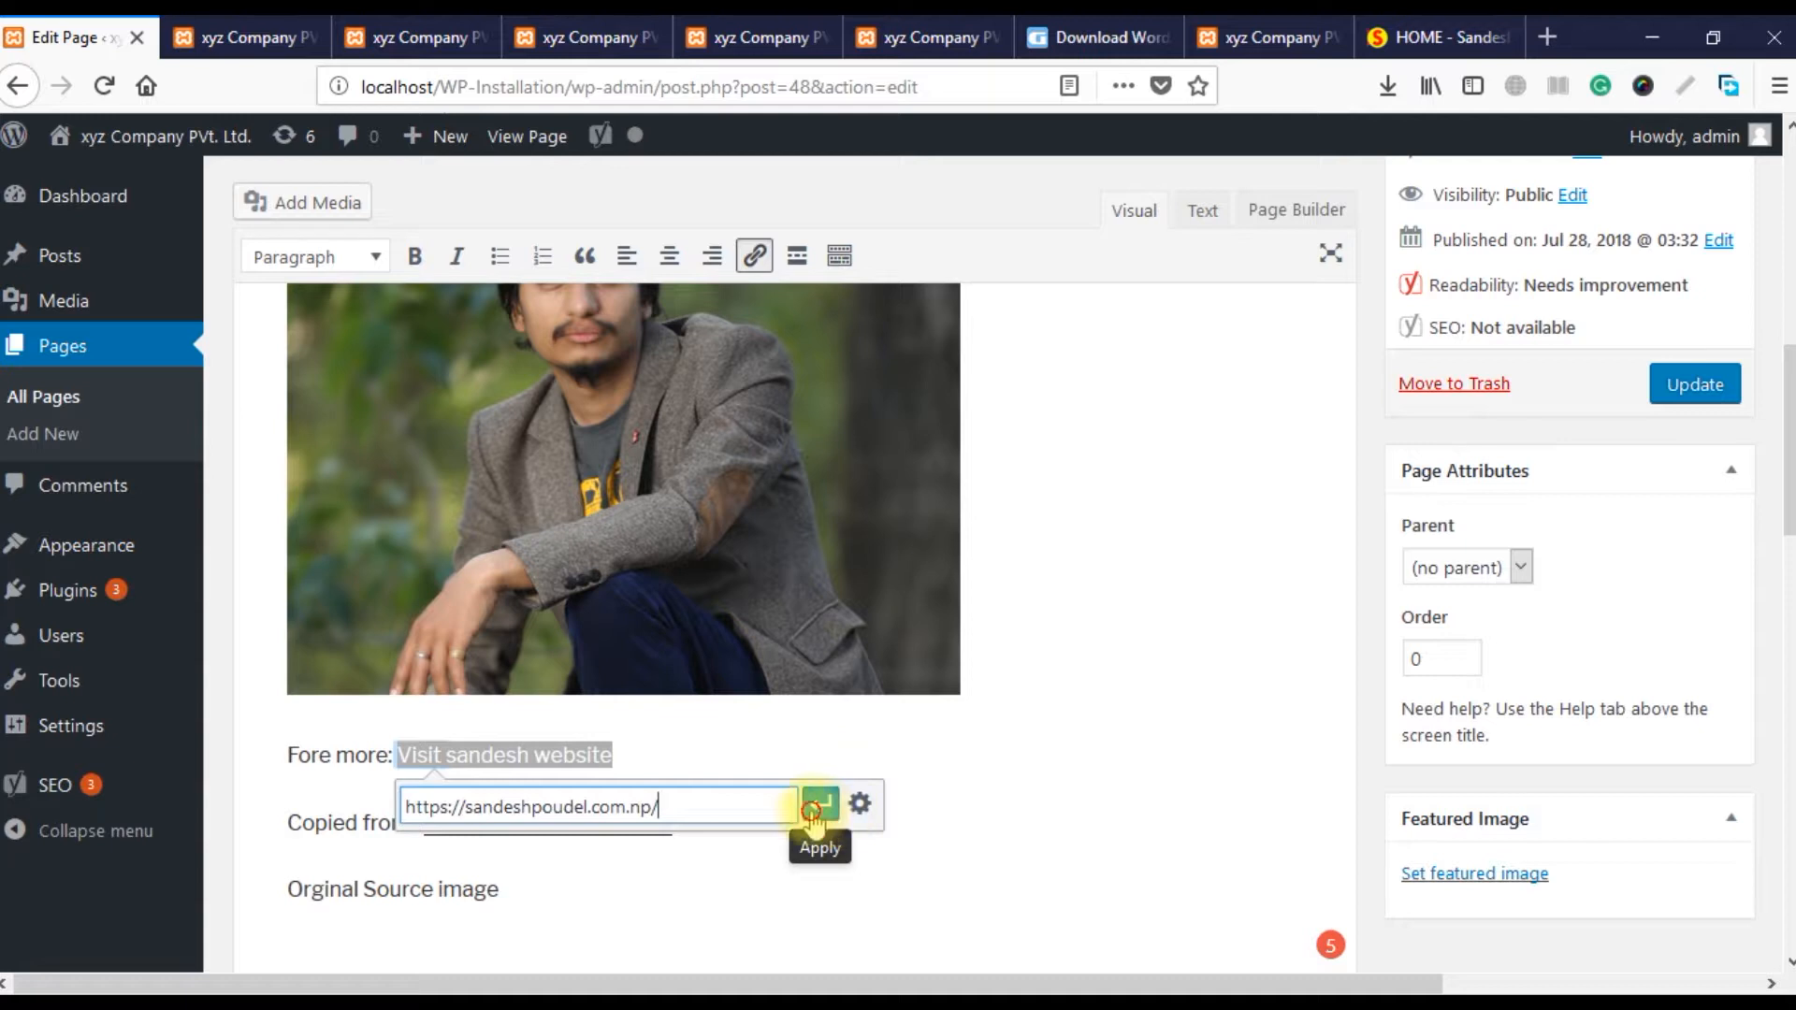
{"action": "left_click", "coordinate": [820, 803]}
{"action": "left_click", "coordinate": [705, 796]}
{"action": "scroll", "coordinate": [692, 804], "scroll_direction": "down", "scroll_amount": 3}
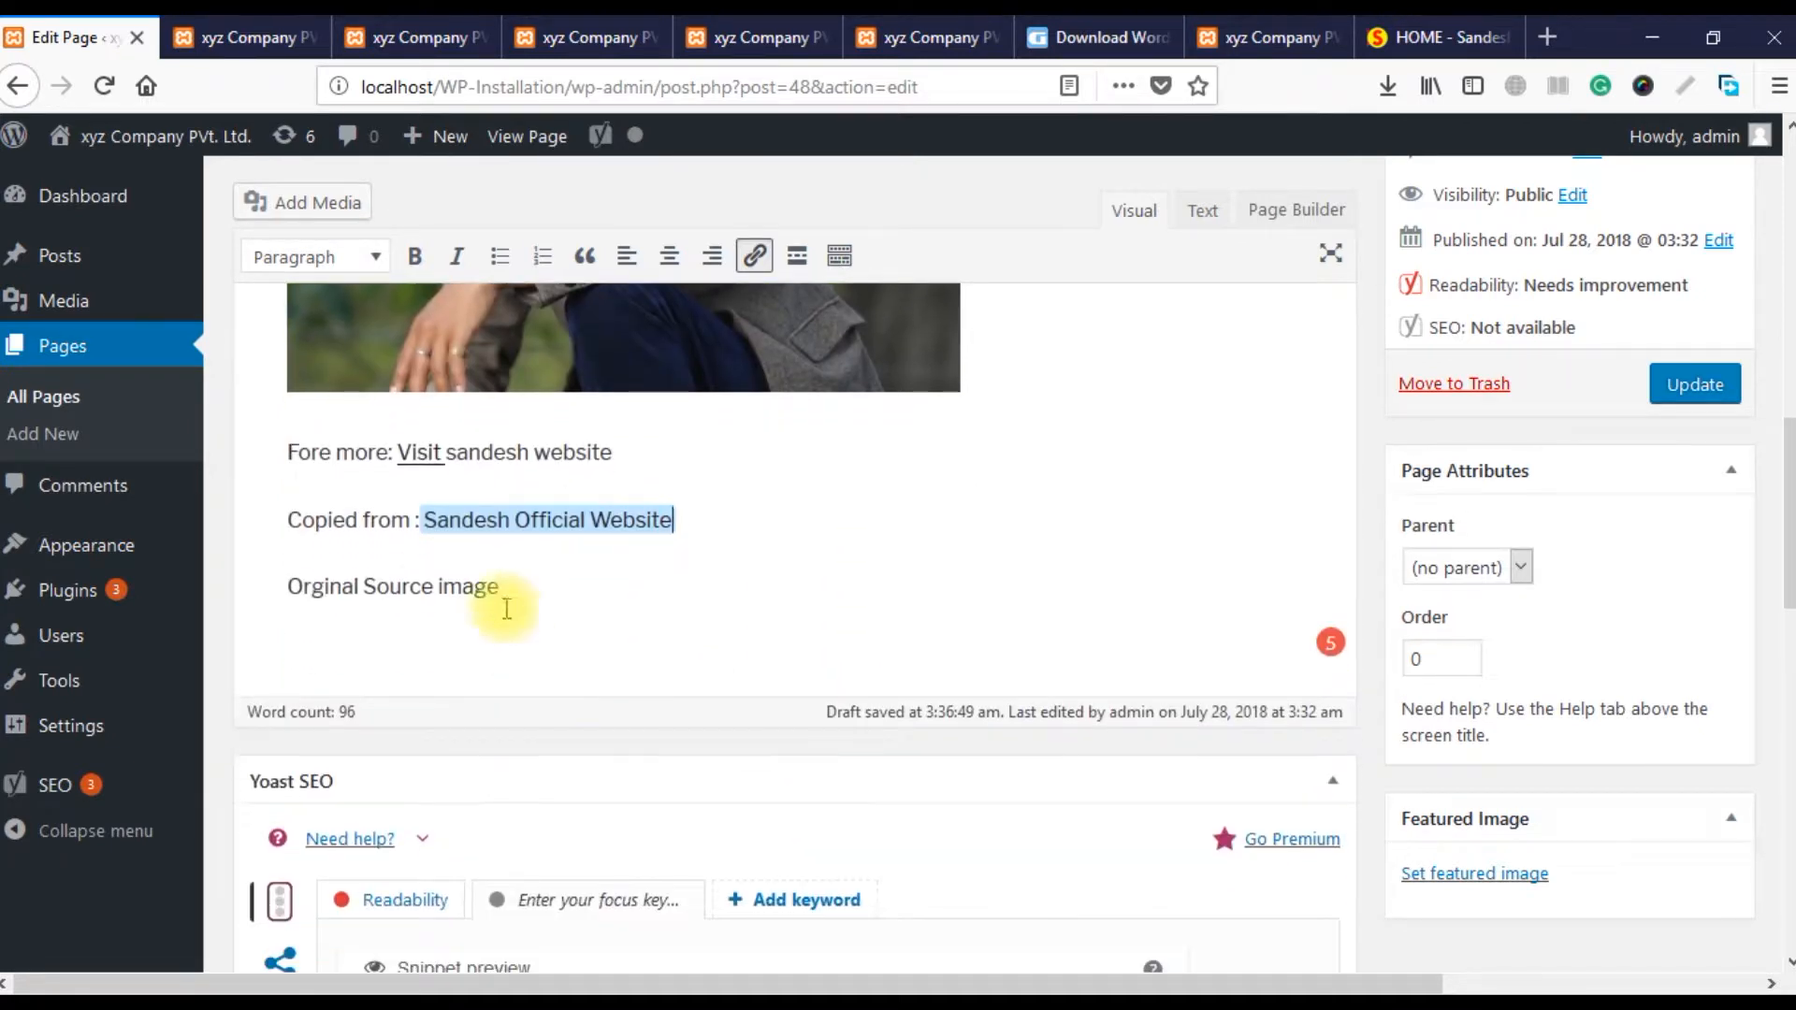
{"action": "mouse_move", "coordinate": [484, 459]}
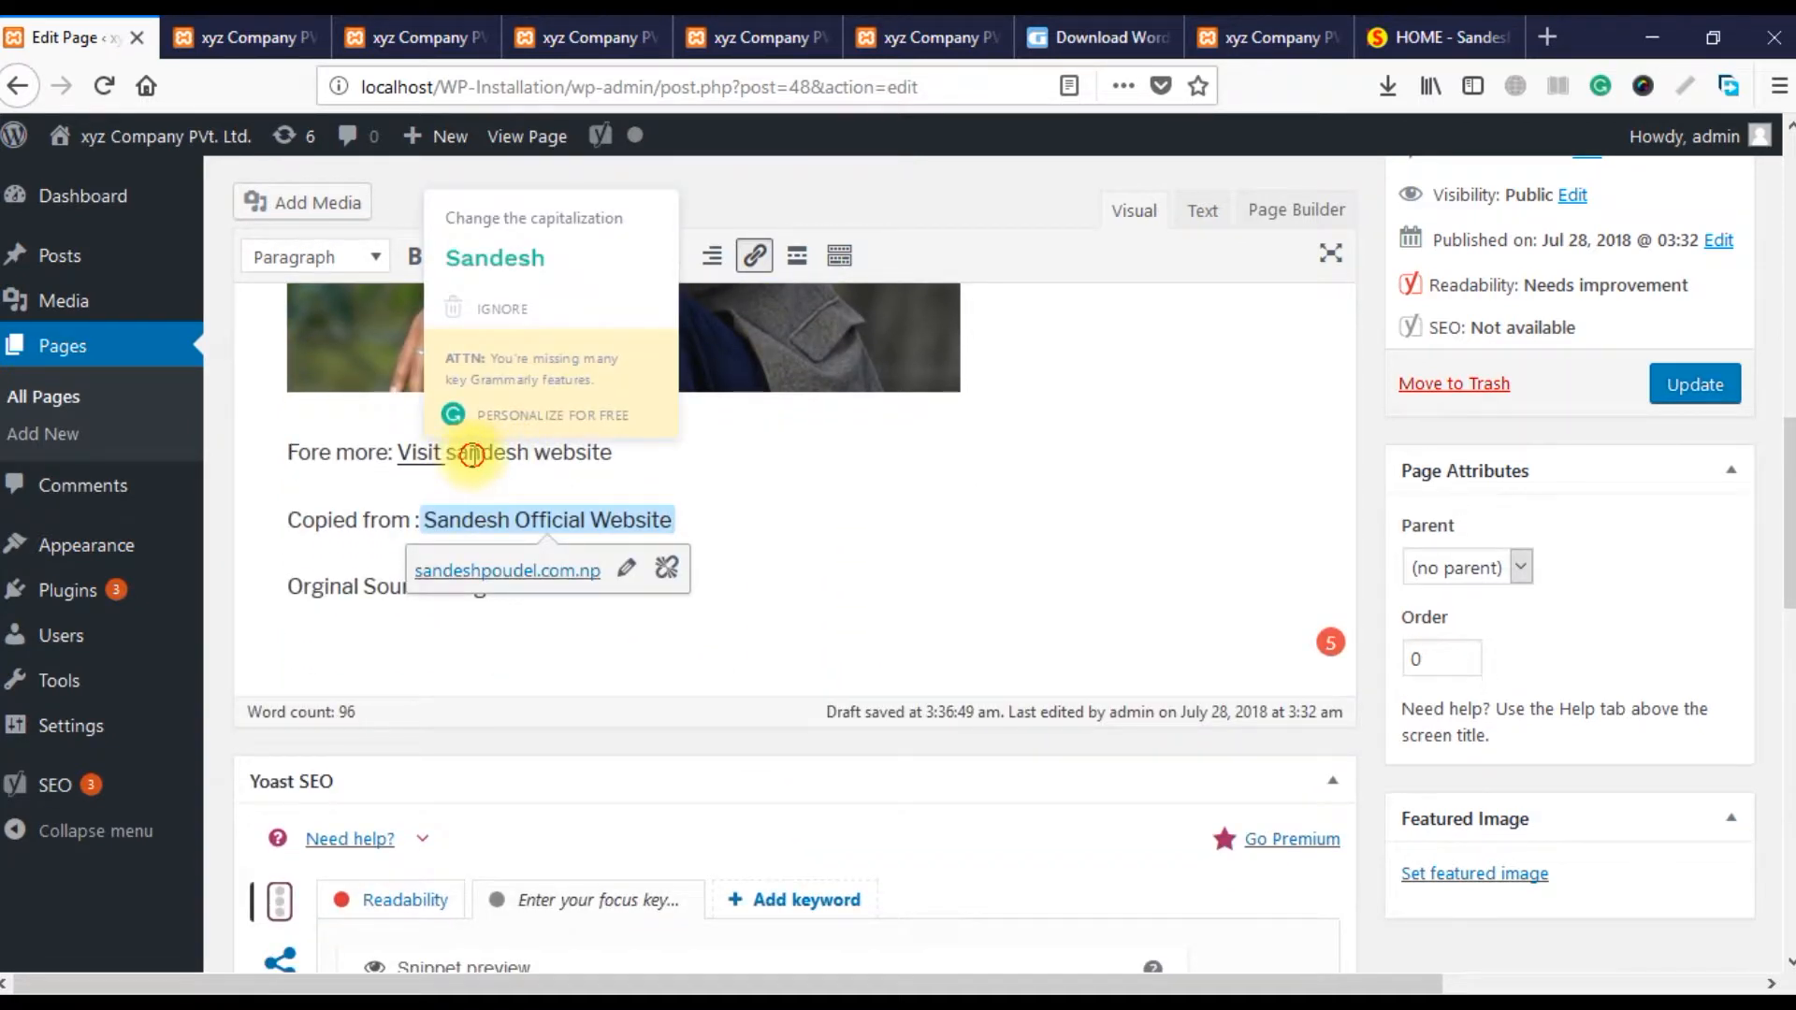
{"action": "left_click", "coordinate": [469, 454]}
{"action": "left_click", "coordinate": [398, 454]}
{"action": "left_click_drag", "start_coordinate": [398, 454], "coordinate": [618, 452]}
{"action": "left_click", "coordinate": [619, 453]}
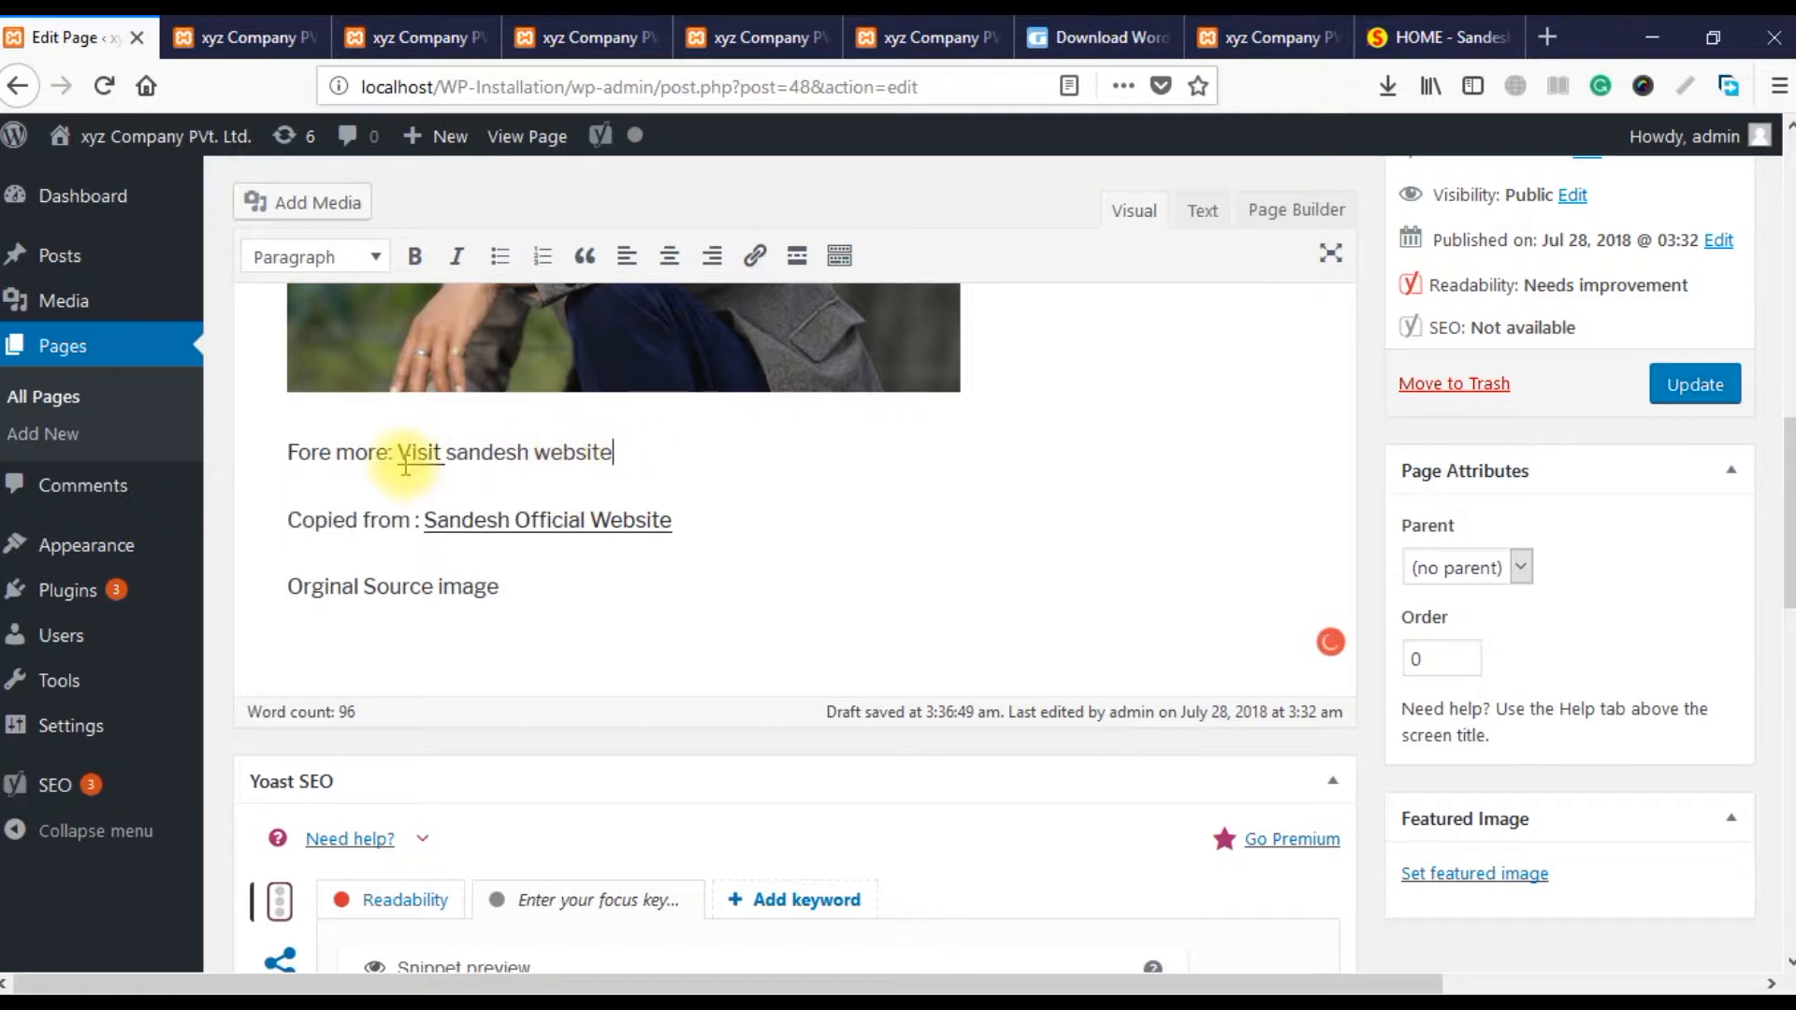
- Link the "Orginal Source image" text to the owner's website address
{"action": "left_click_drag", "start_coordinate": [505, 587], "coordinate": [289, 586]}
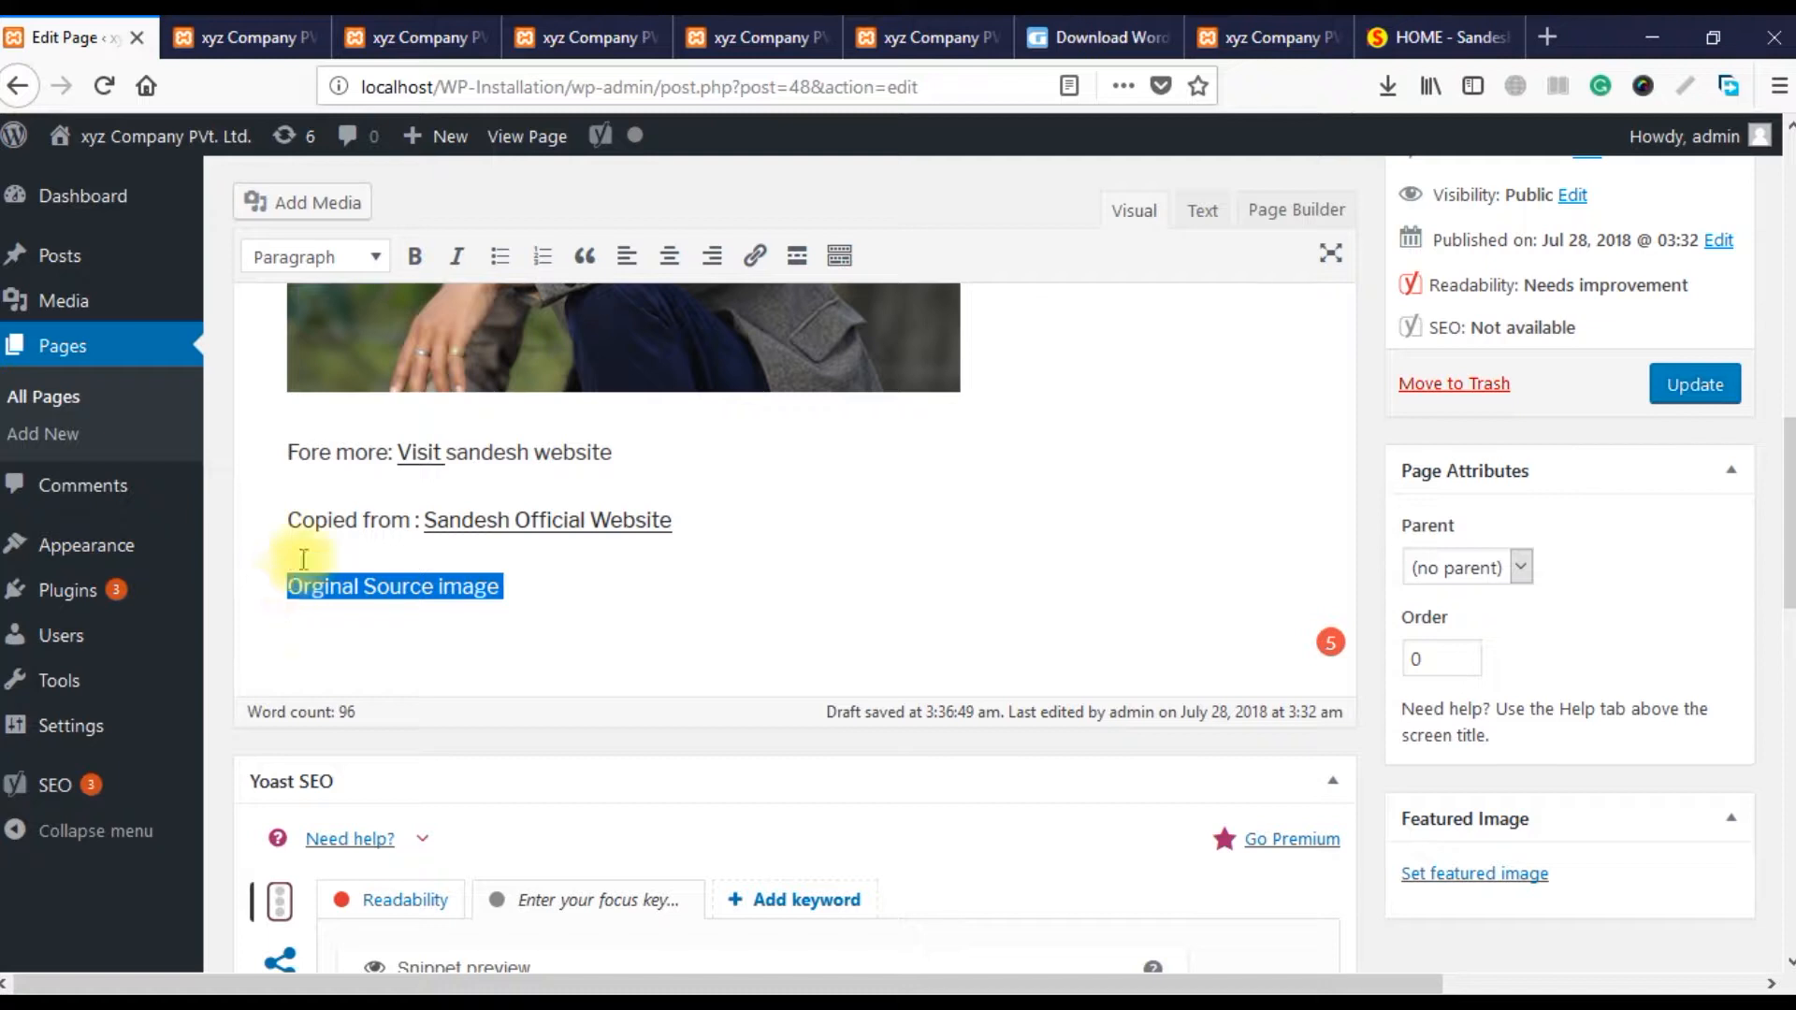
{"action": "left_click", "coordinate": [755, 255]}
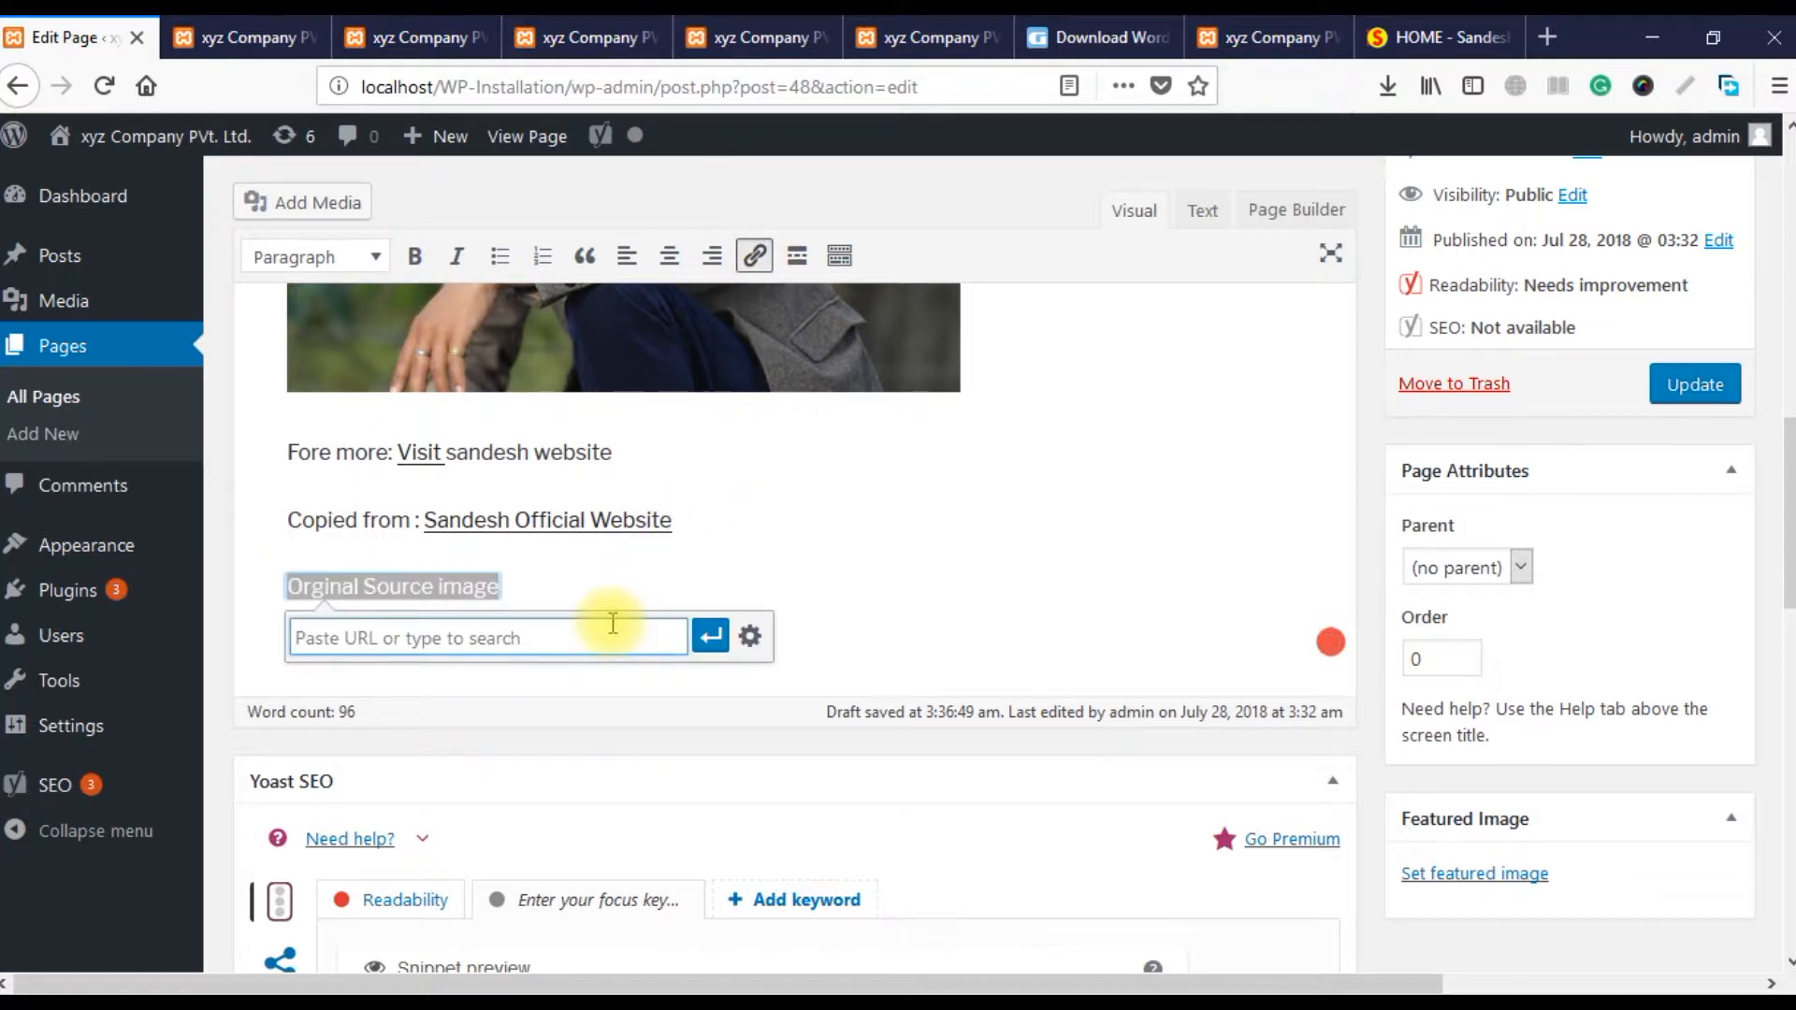
{"action": "type", "text": "https://sandeshpoudel.com.np/"}
{"action": "left_click", "coordinate": [709, 636]}
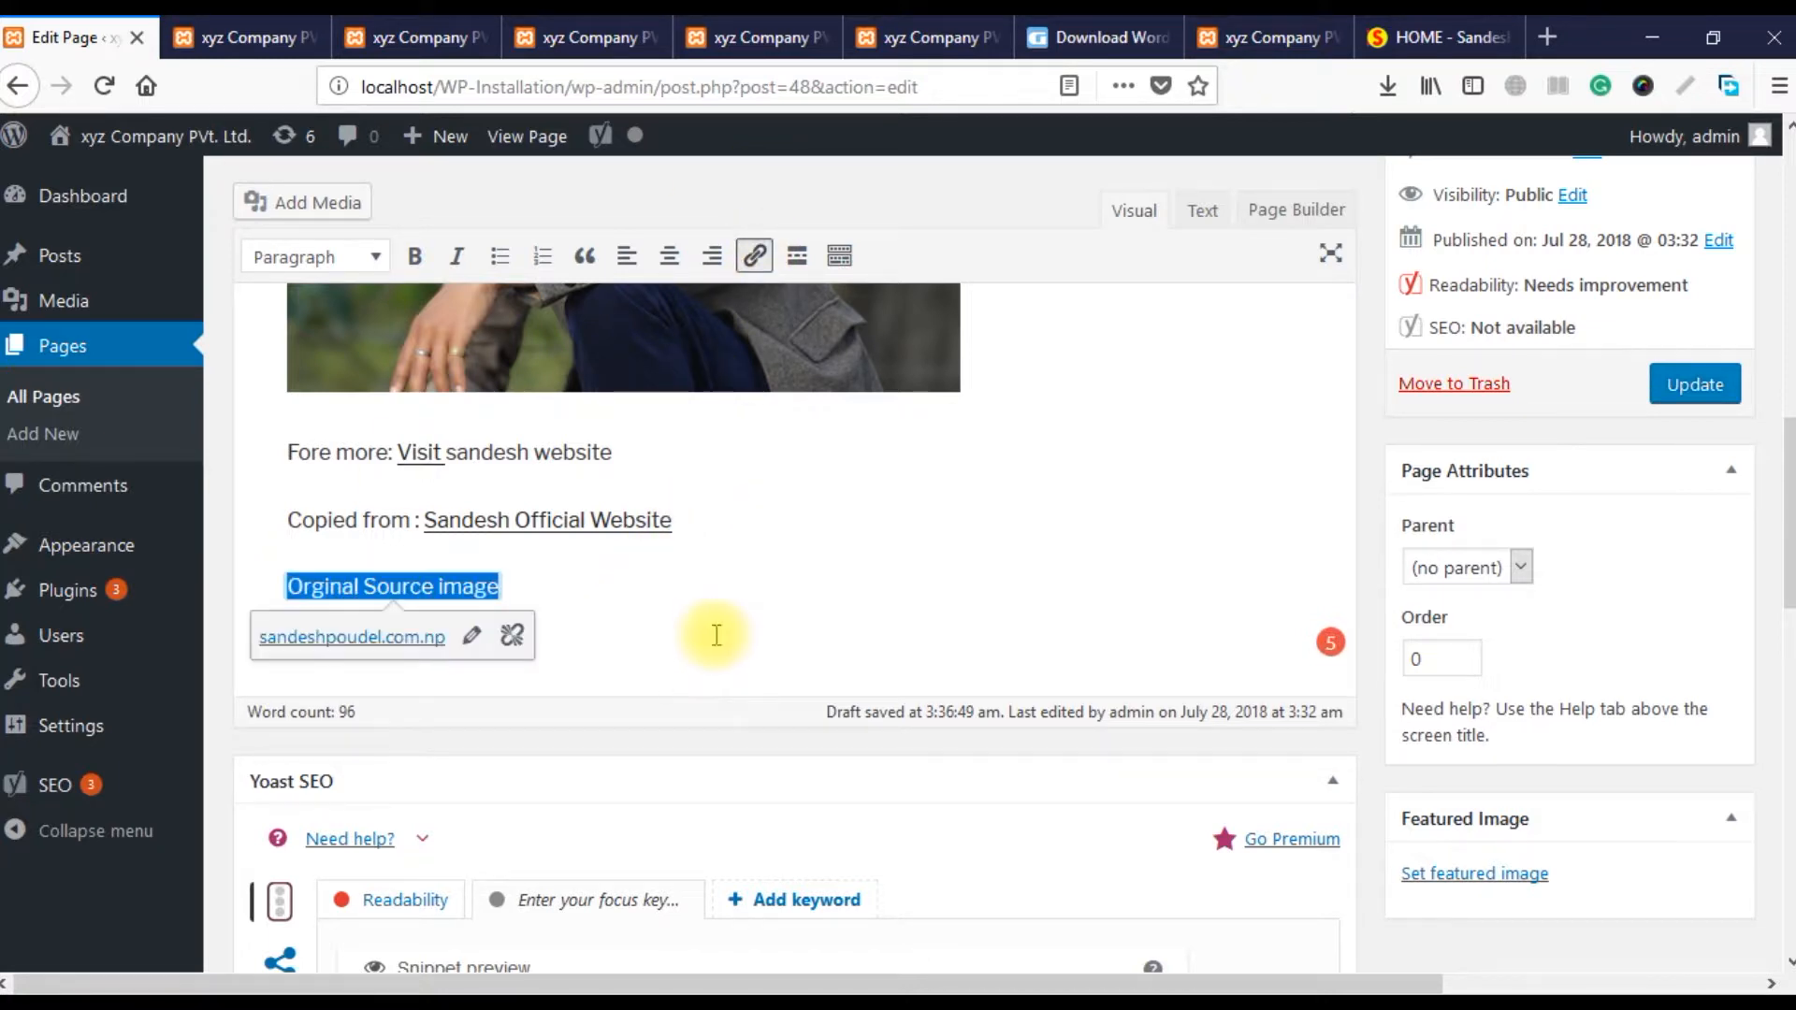
{"action": "left_click", "coordinate": [661, 586]}
- Add the line "Dont forget to subscribe to my channel" below the "Orginal Source image" link
{"action": "scroll", "coordinate": [708, 778], "scroll_direction": "down", "scroll_amount": 8}
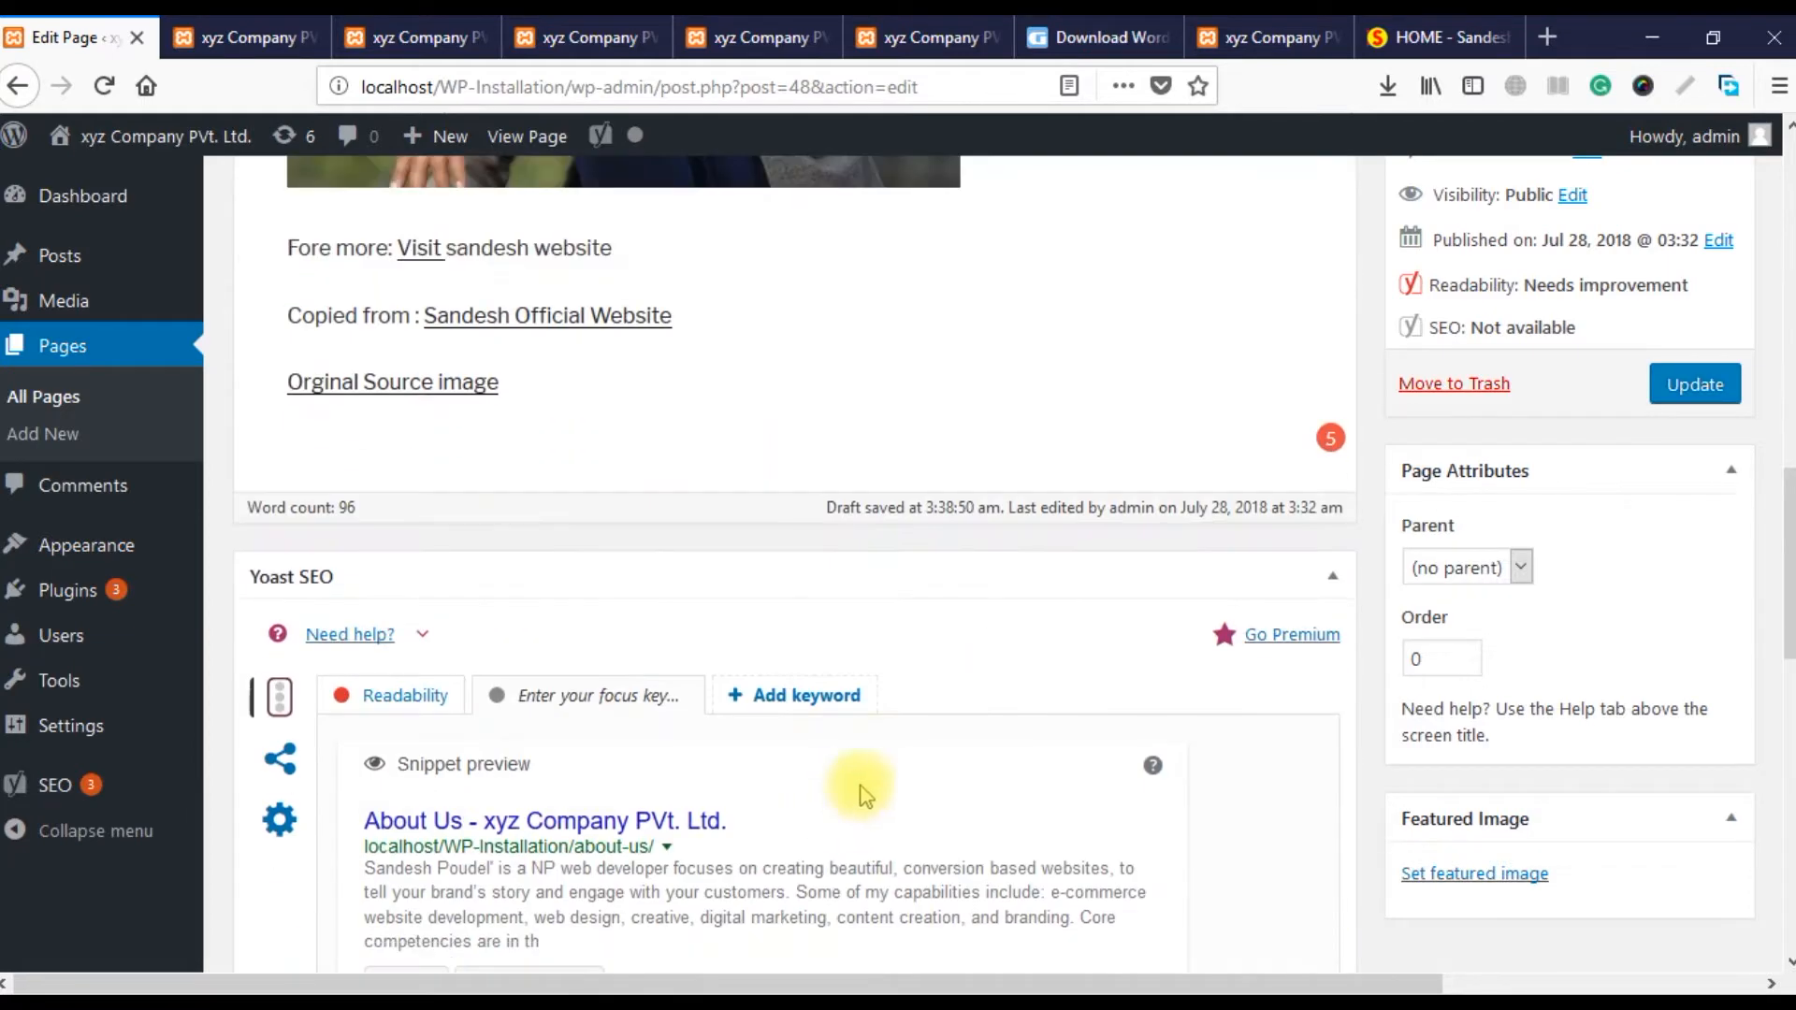
{"action": "left_click", "coordinate": [669, 399]}
{"action": "key", "text": "Return"}
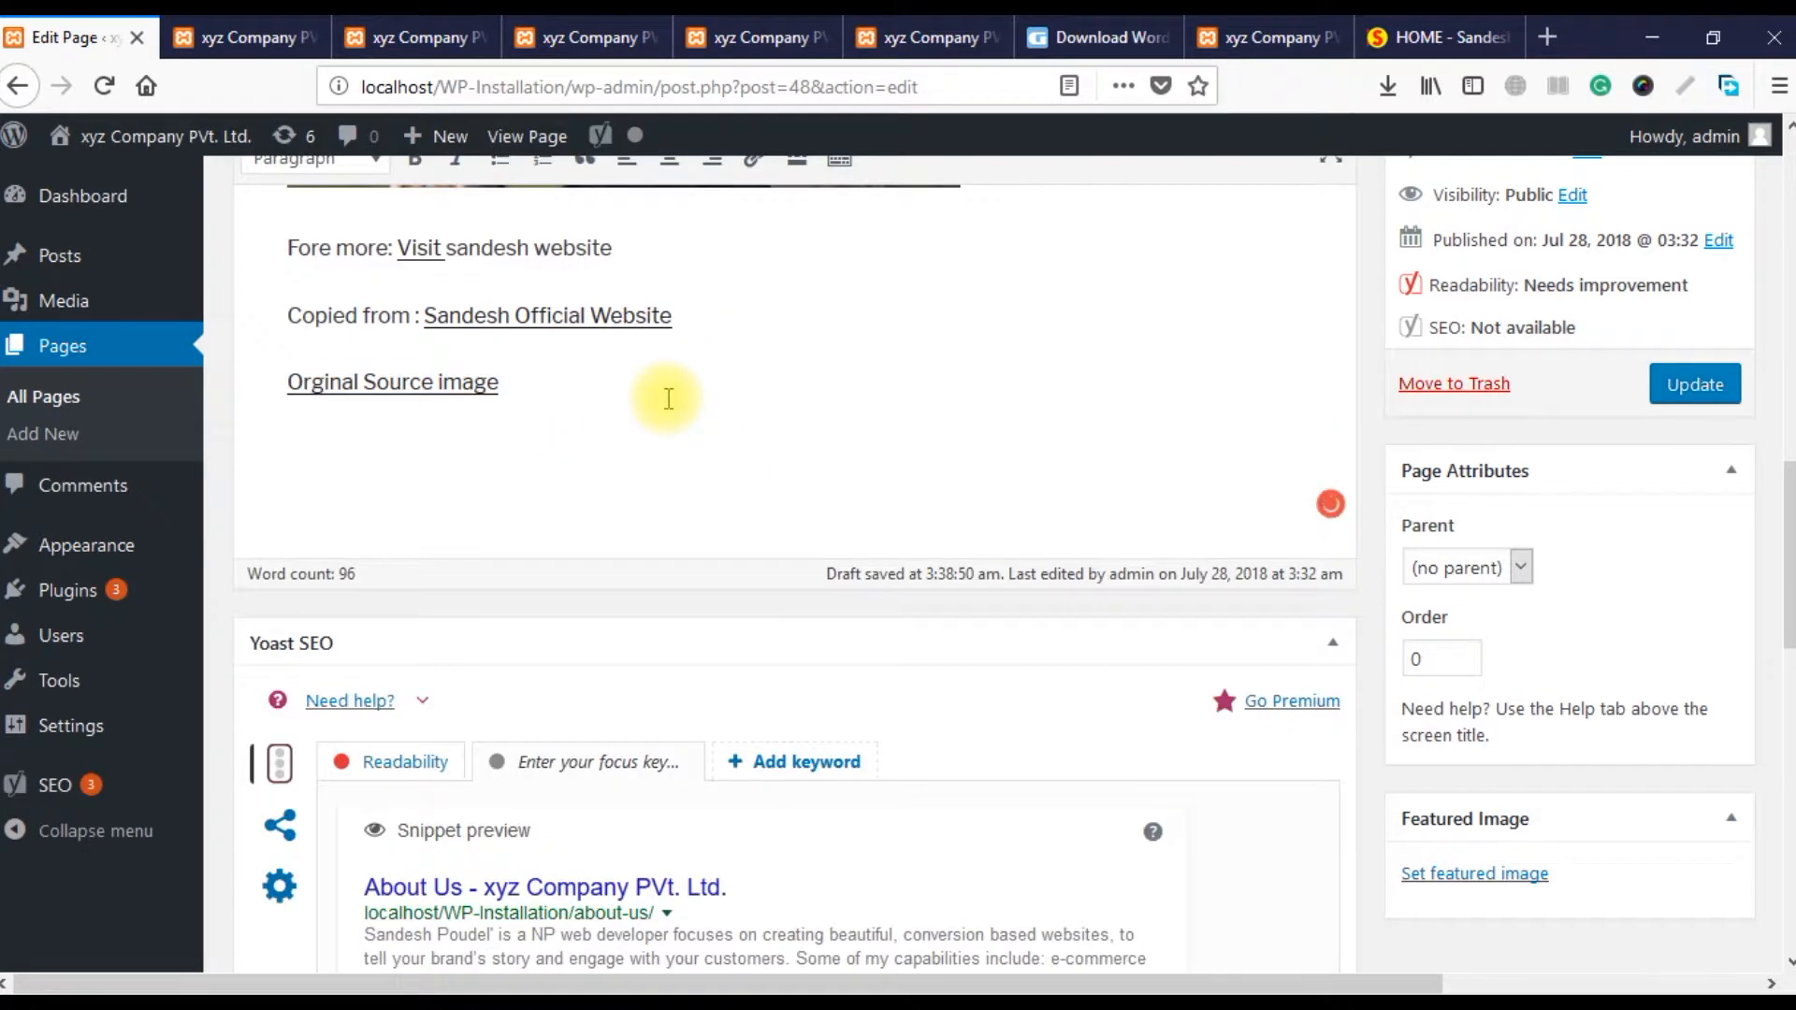
{"action": "type", "text": "Dont forget to subsc"}
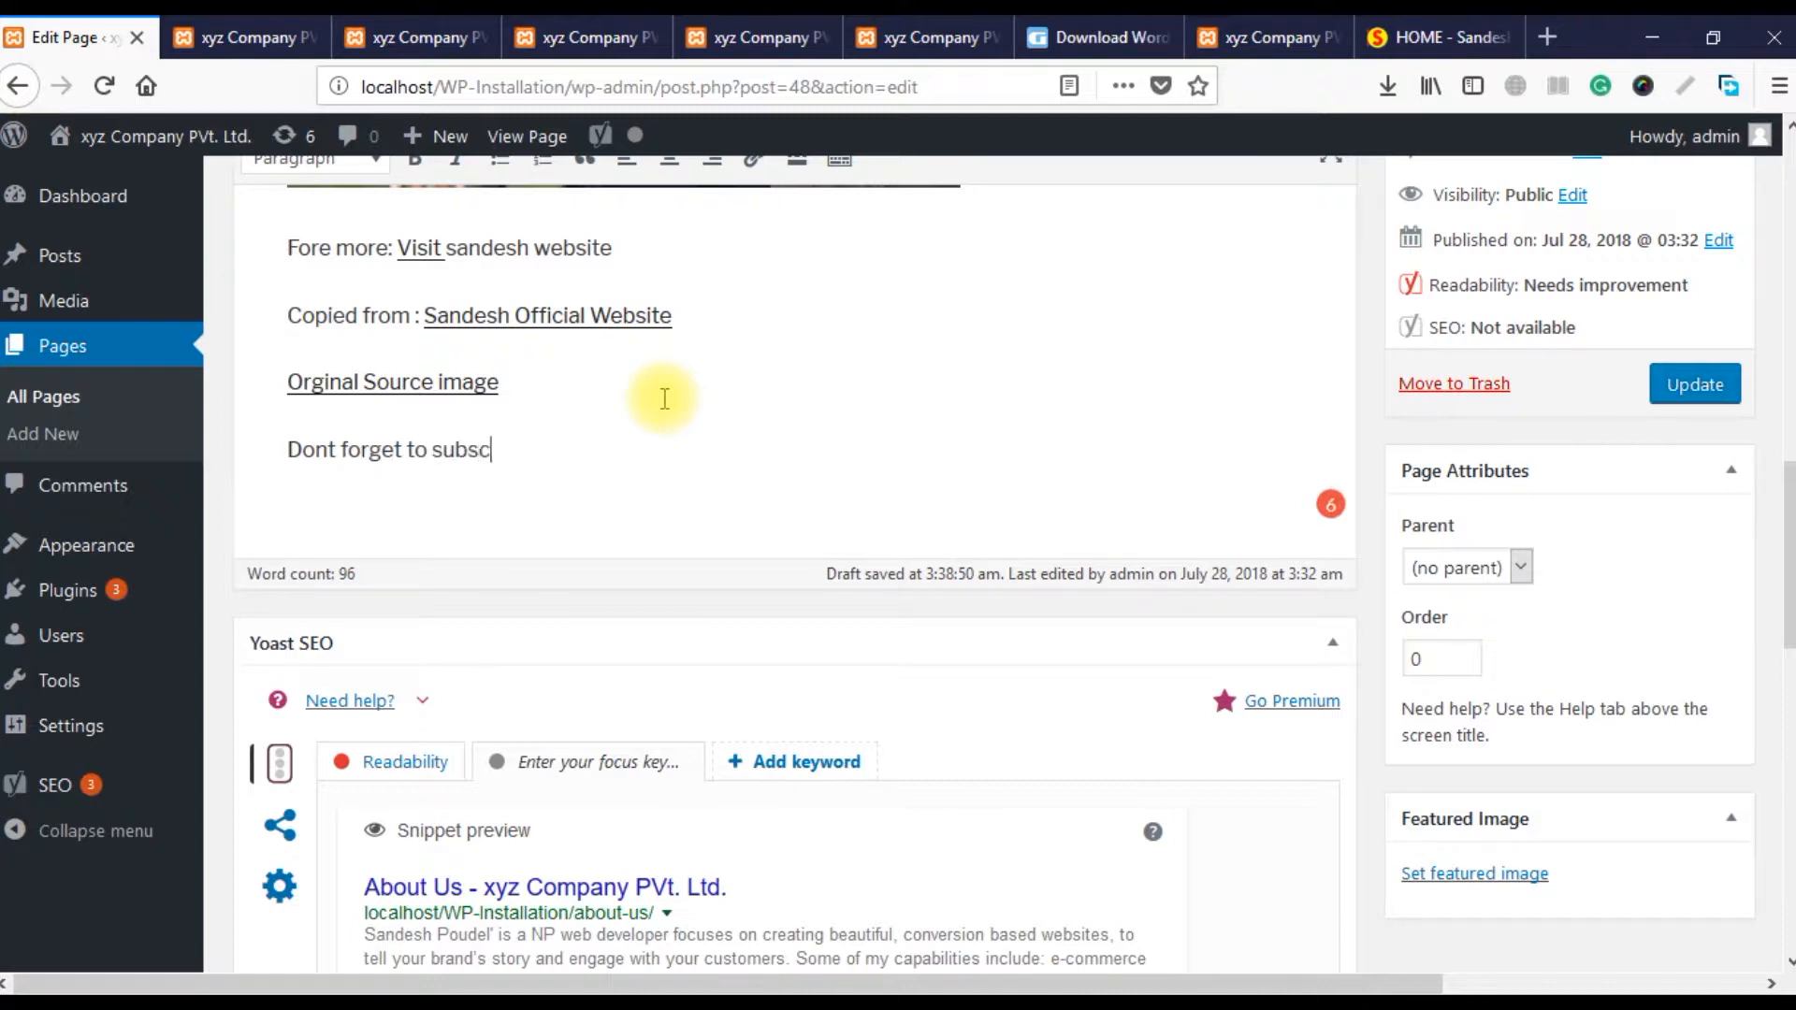
{"action": "type", "text": "ribe to my channel"}
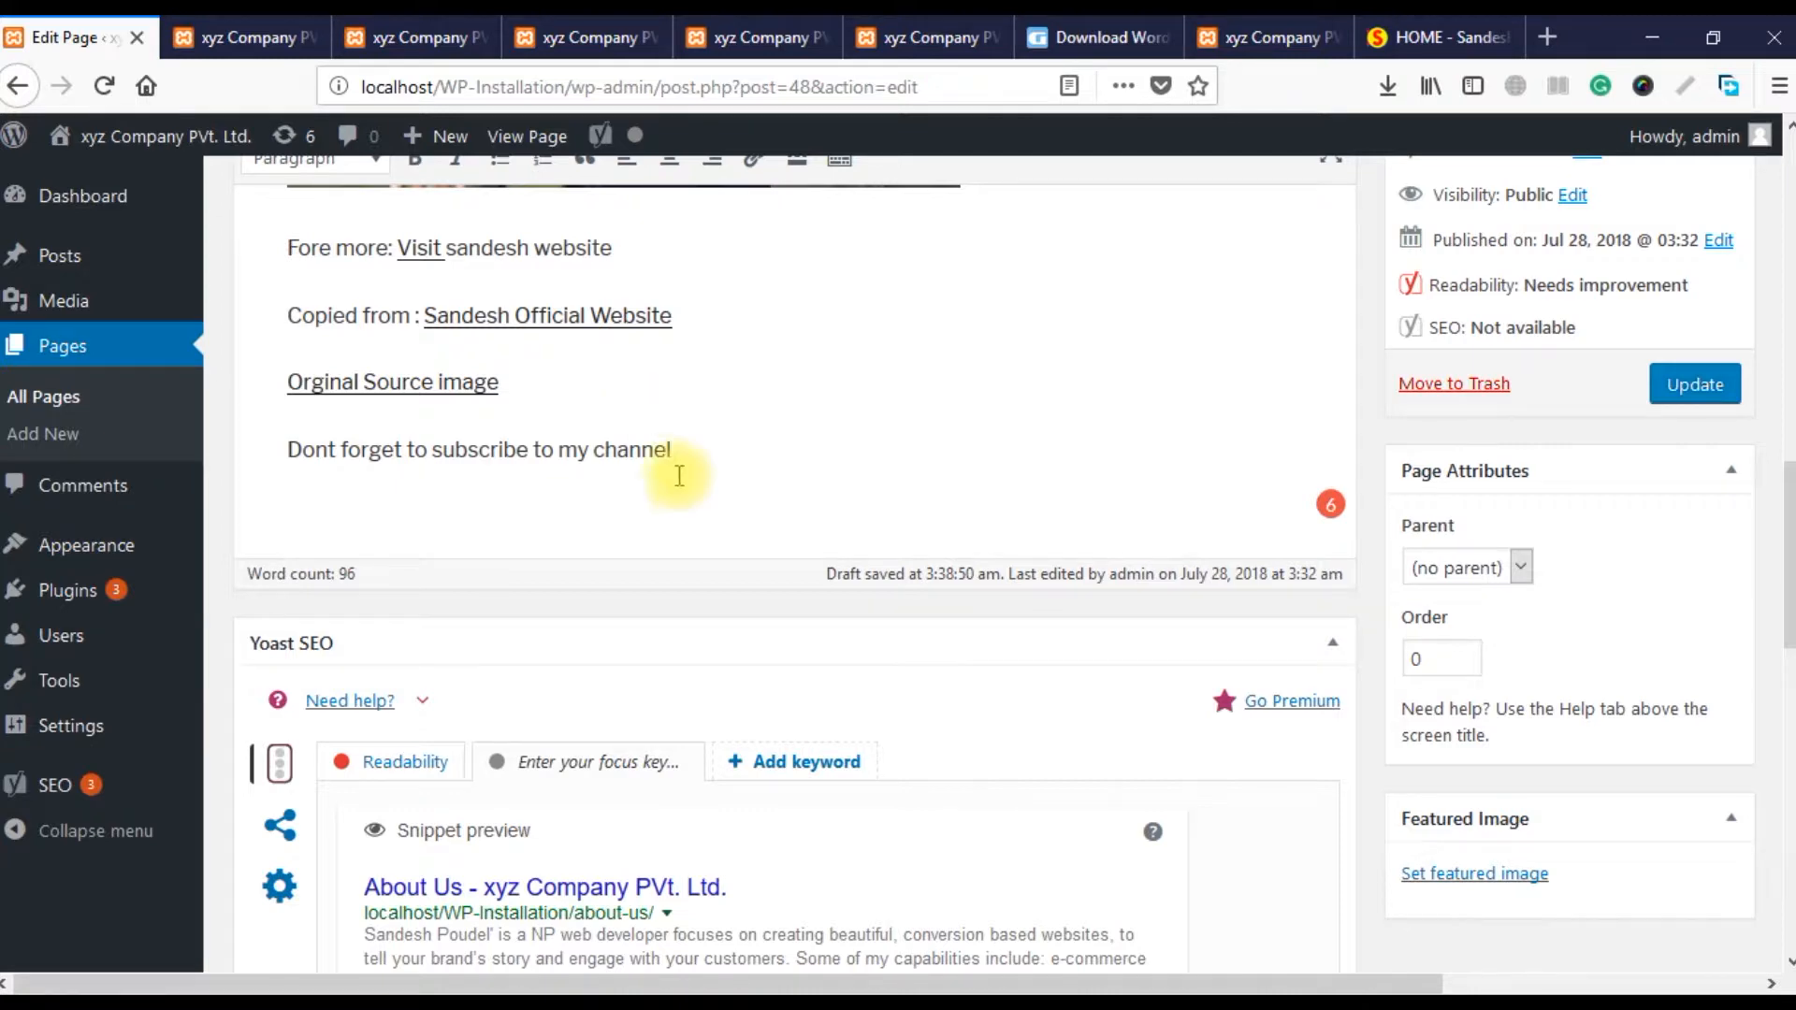
- Format the "Dont forget to subscribe to my channel" line as a blockquote
{"action": "scroll", "coordinate": [664, 524], "scroll_direction": "up", "scroll_amount": 5}
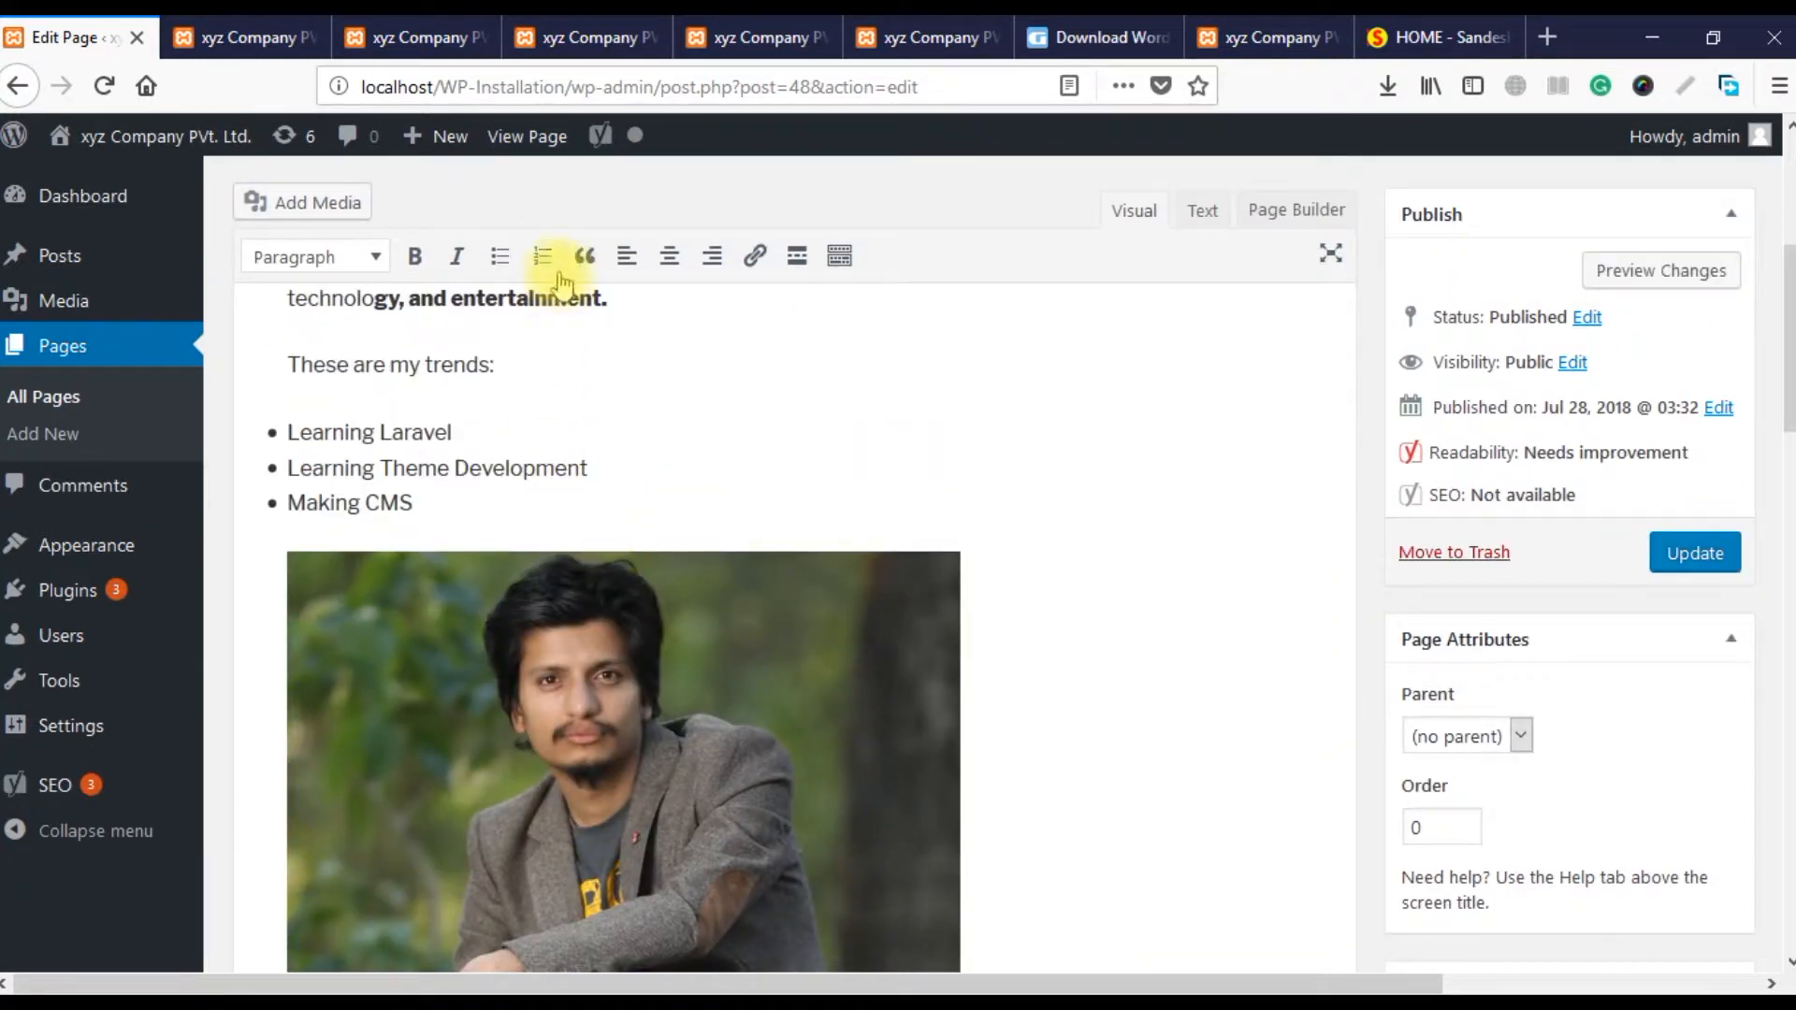
{"action": "left_click", "coordinate": [584, 259]}
{"action": "scroll", "coordinate": [726, 625], "scroll_direction": "down", "scroll_amount": 6}
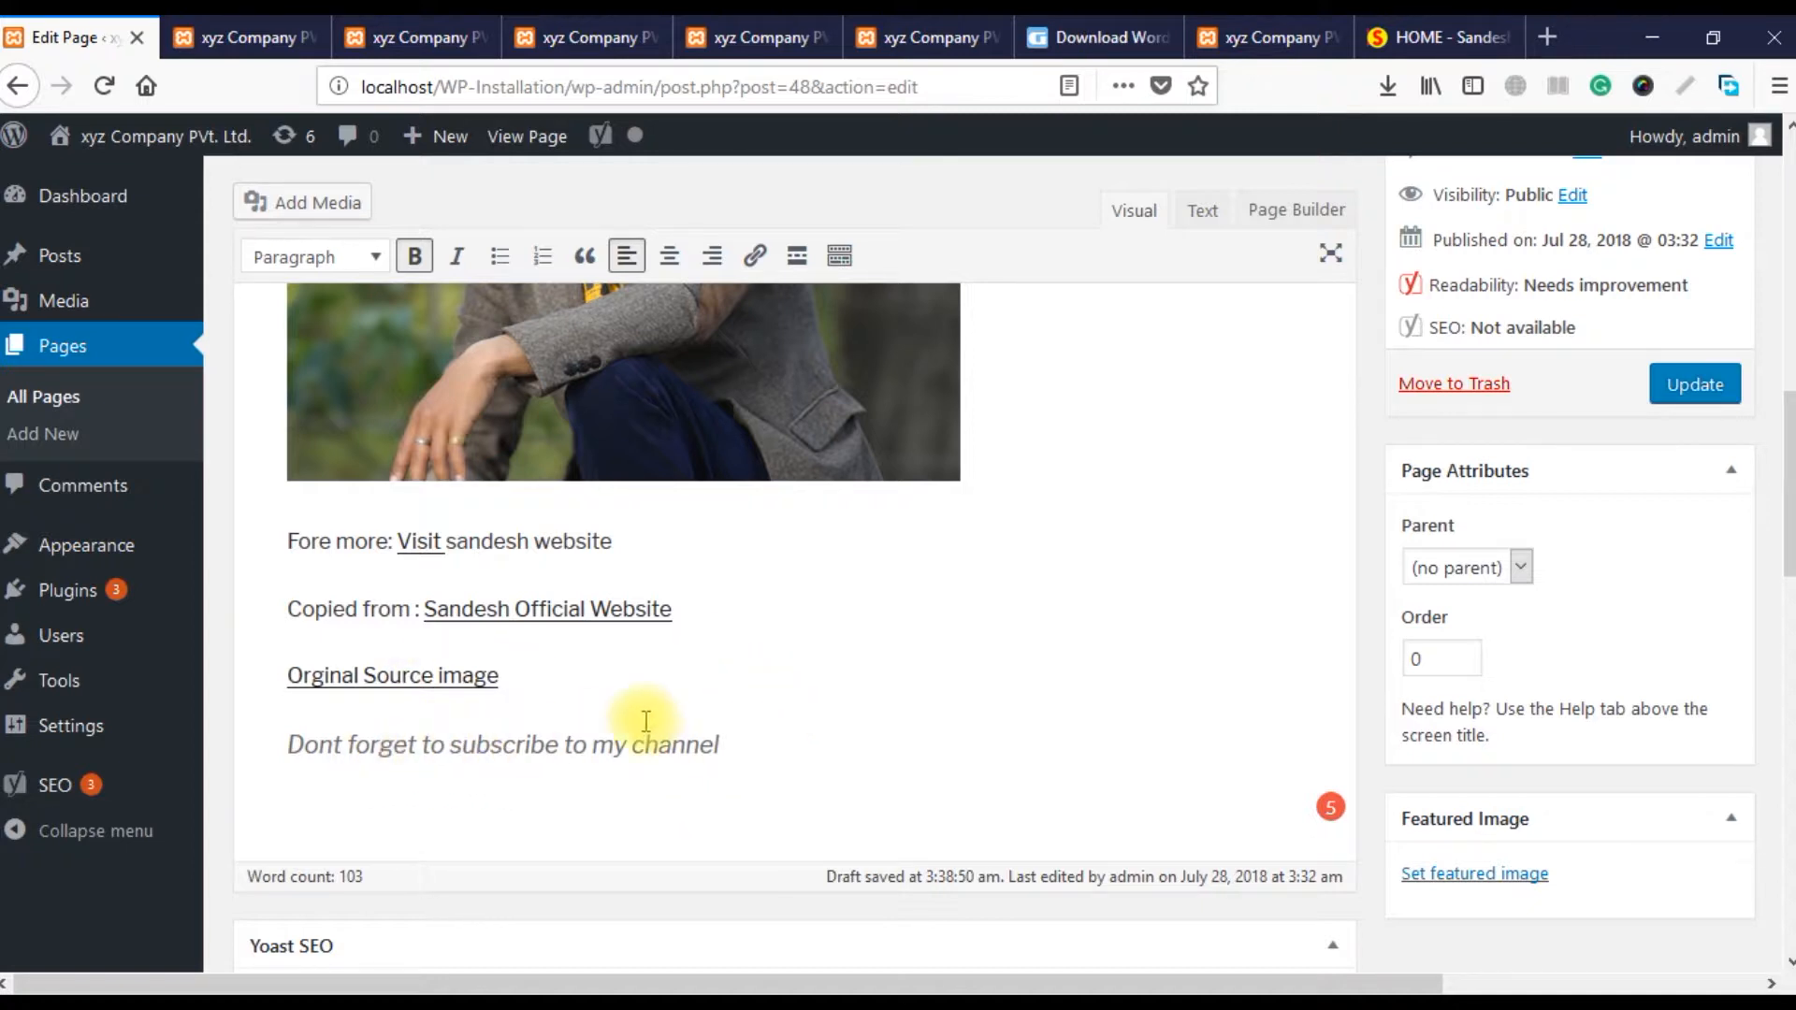
{"action": "scroll", "coordinate": [786, 750], "scroll_direction": "up", "scroll_amount": 8}
{"action": "scroll", "coordinate": [1113, 699], "scroll_direction": "up", "scroll_amount": 3}
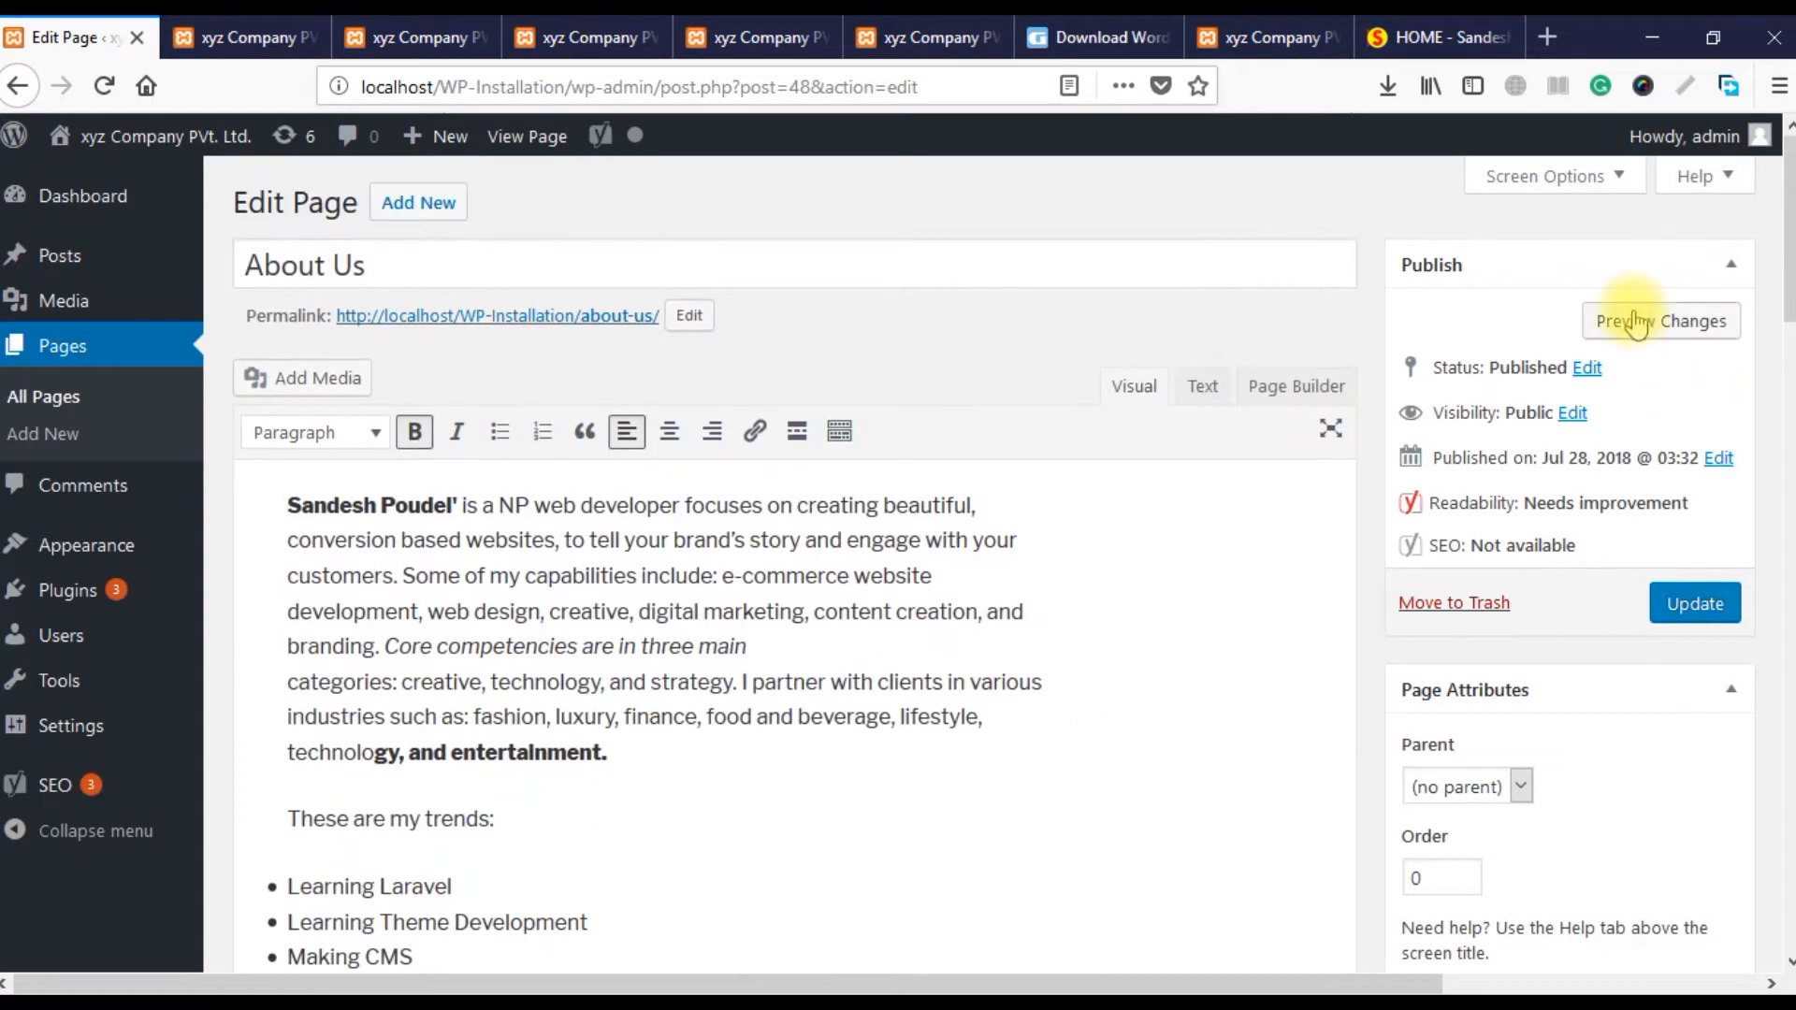
- Preview the About Us page changes, check the content down to the "Dont forget to subscribe to my channel" blockquote, and return to the editor
{"action": "left_click", "coordinate": [1642, 318]}
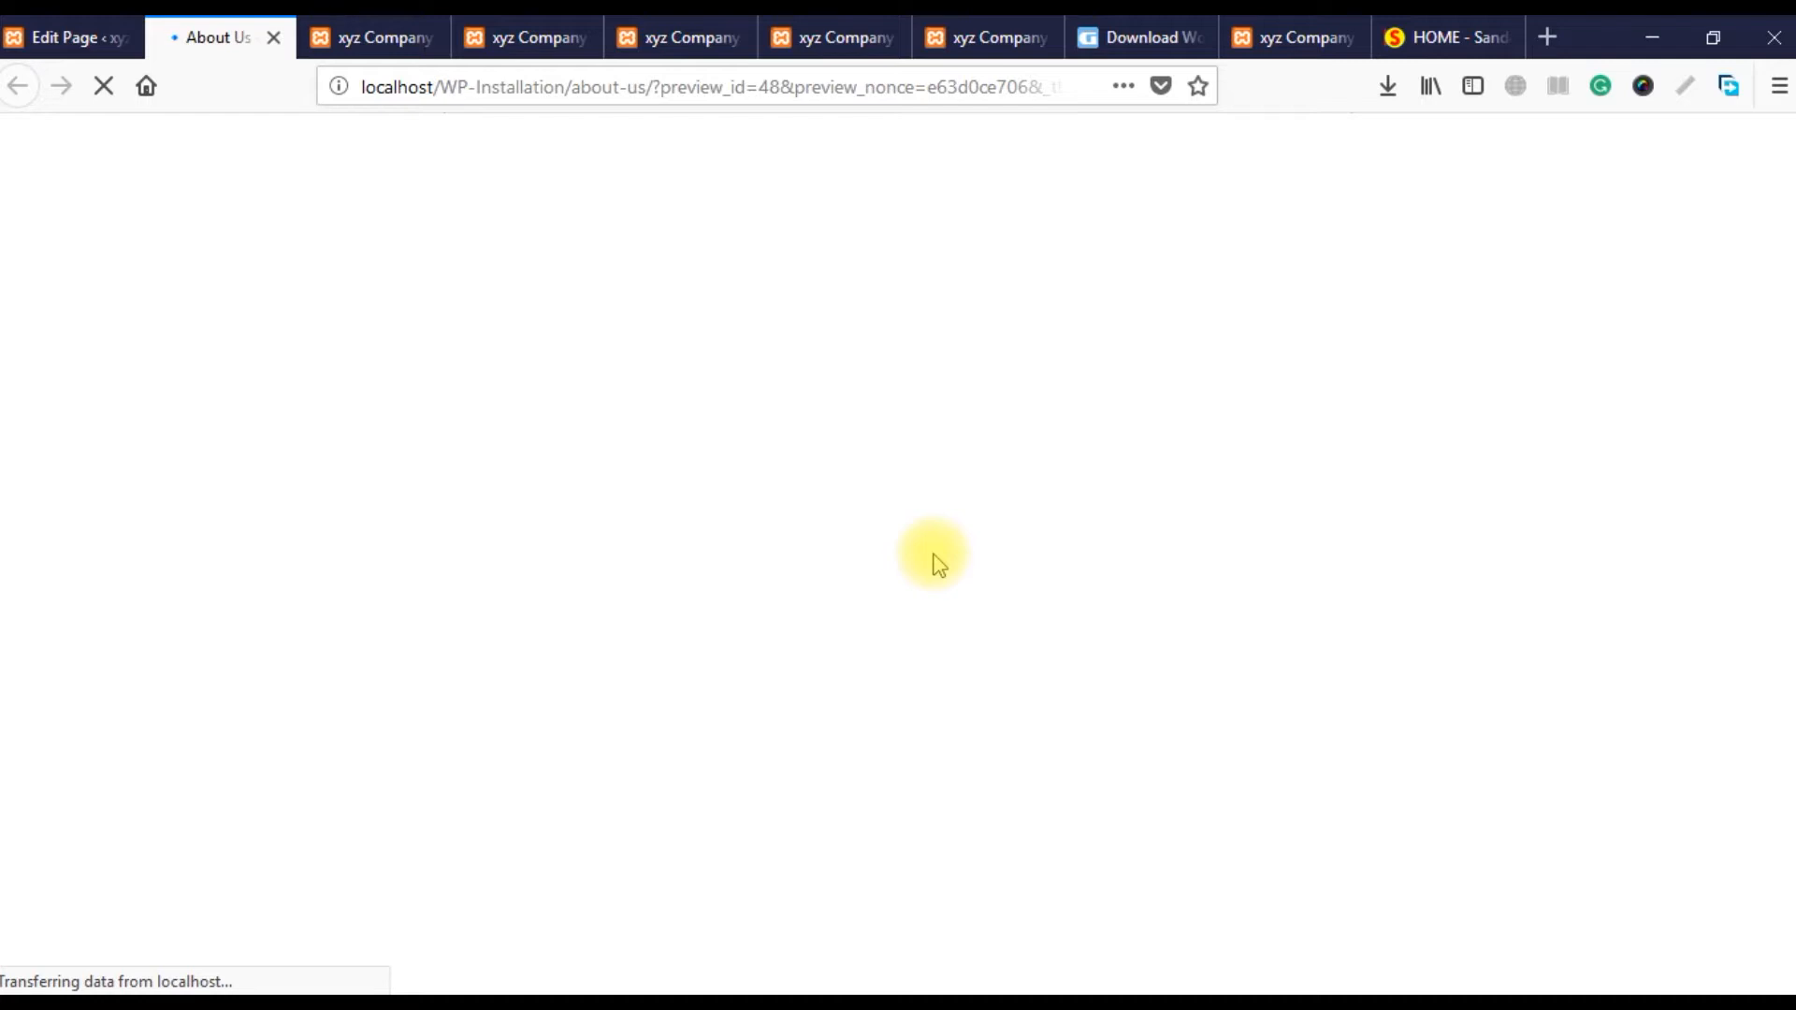
{"action": "scroll", "coordinate": [954, 569], "scroll_direction": "down", "scroll_amount": 10}
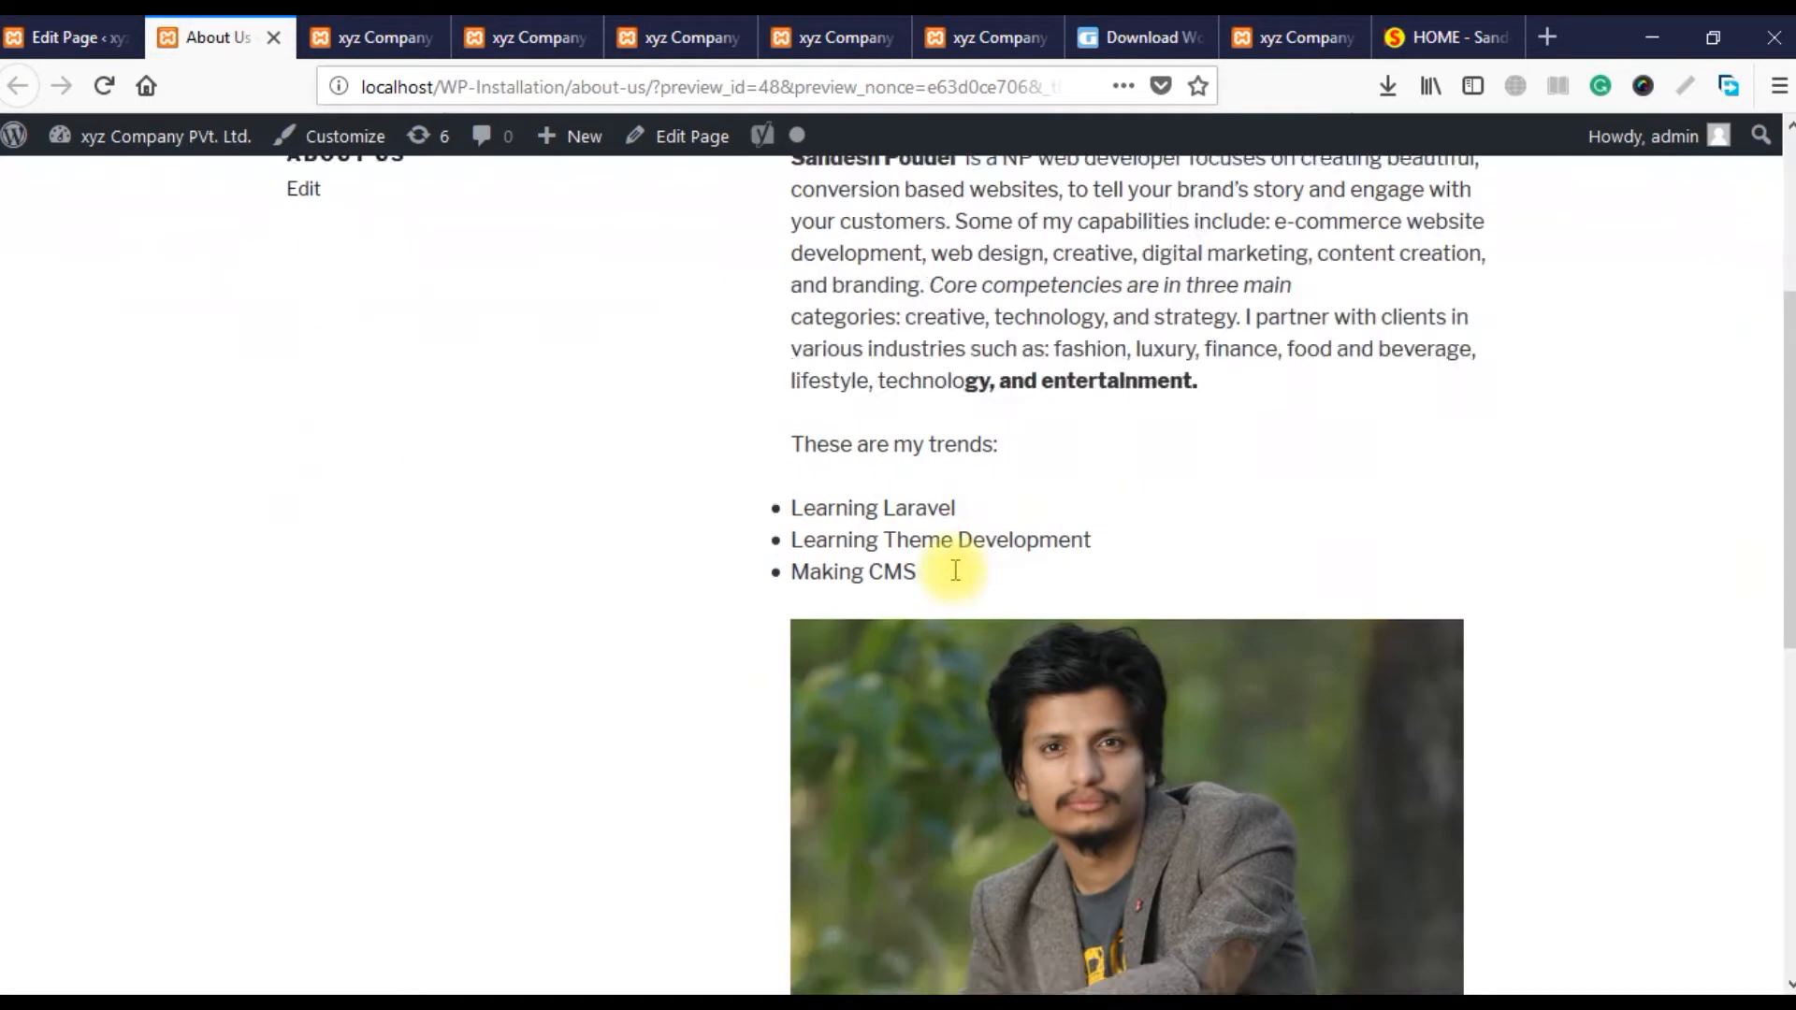
{"action": "scroll", "coordinate": [946, 562], "scroll_direction": "down", "scroll_amount": 2}
{"action": "left_click", "coordinate": [794, 690]}
{"action": "left_click_drag", "start_coordinate": [794, 690], "coordinate": [1227, 689]}
{"action": "left_click", "coordinate": [1242, 692]}
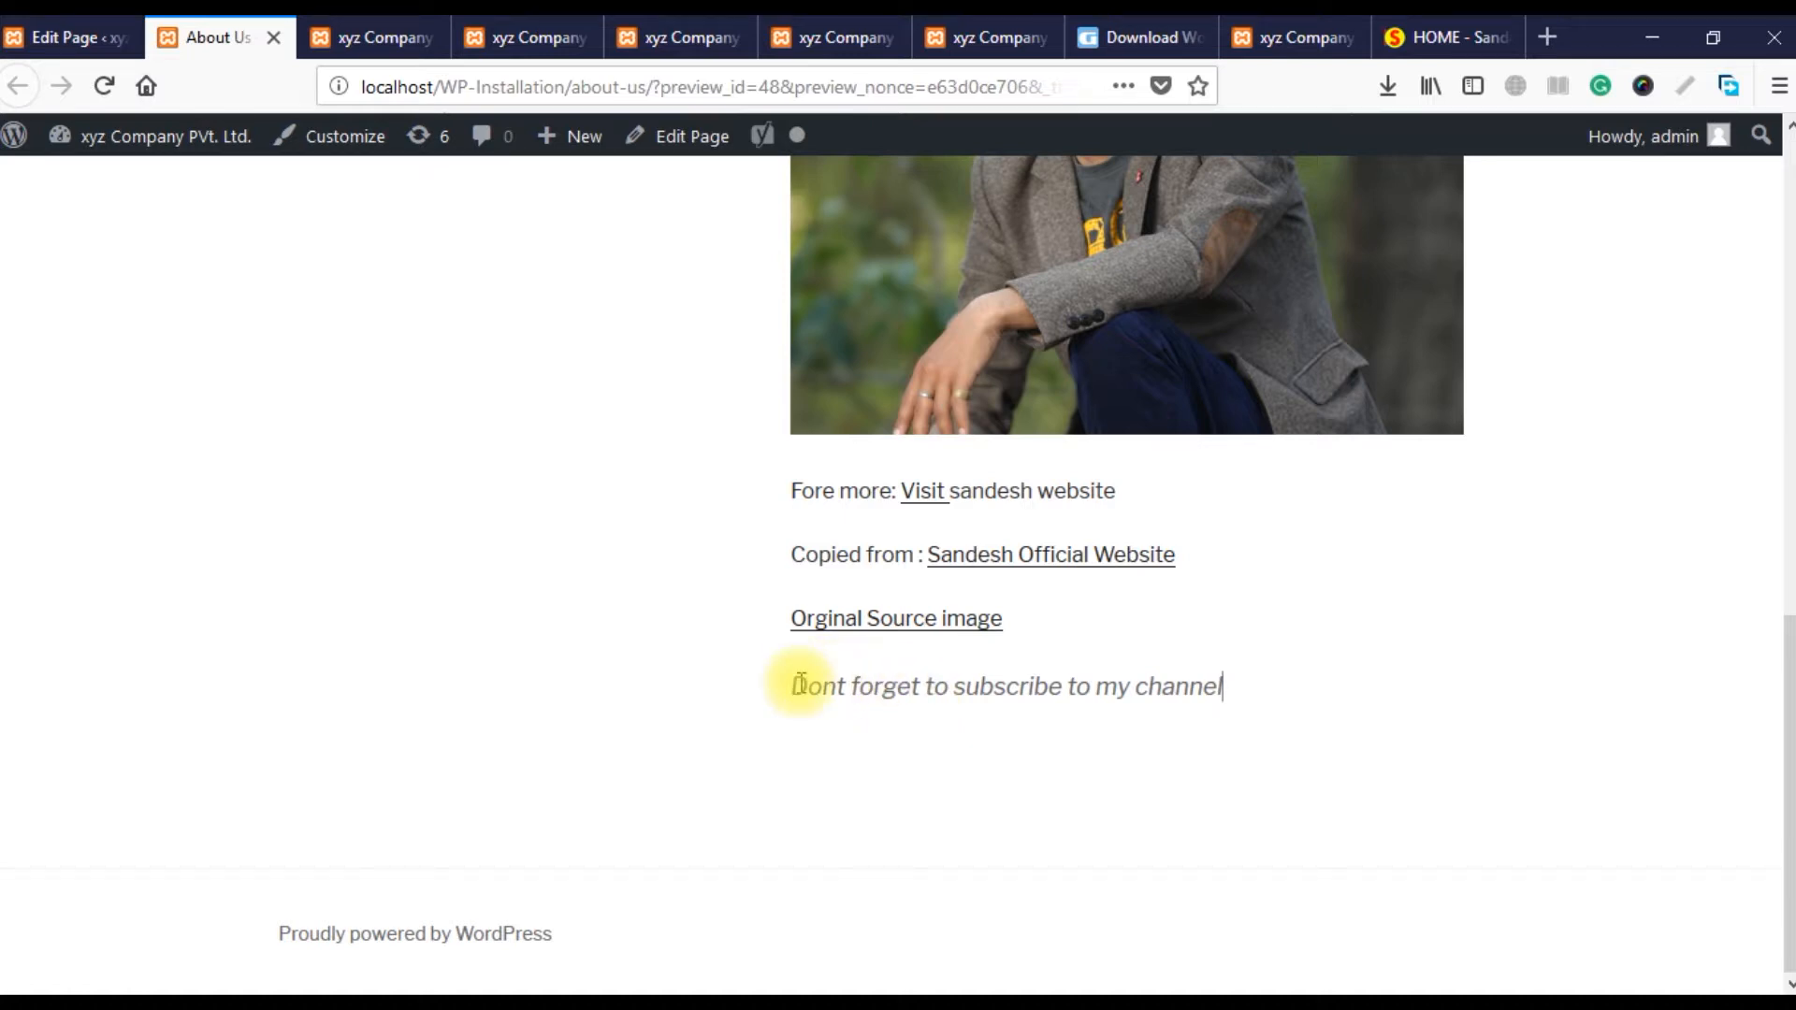
{"action": "key", "text": "ctrl+shift+Tab"}
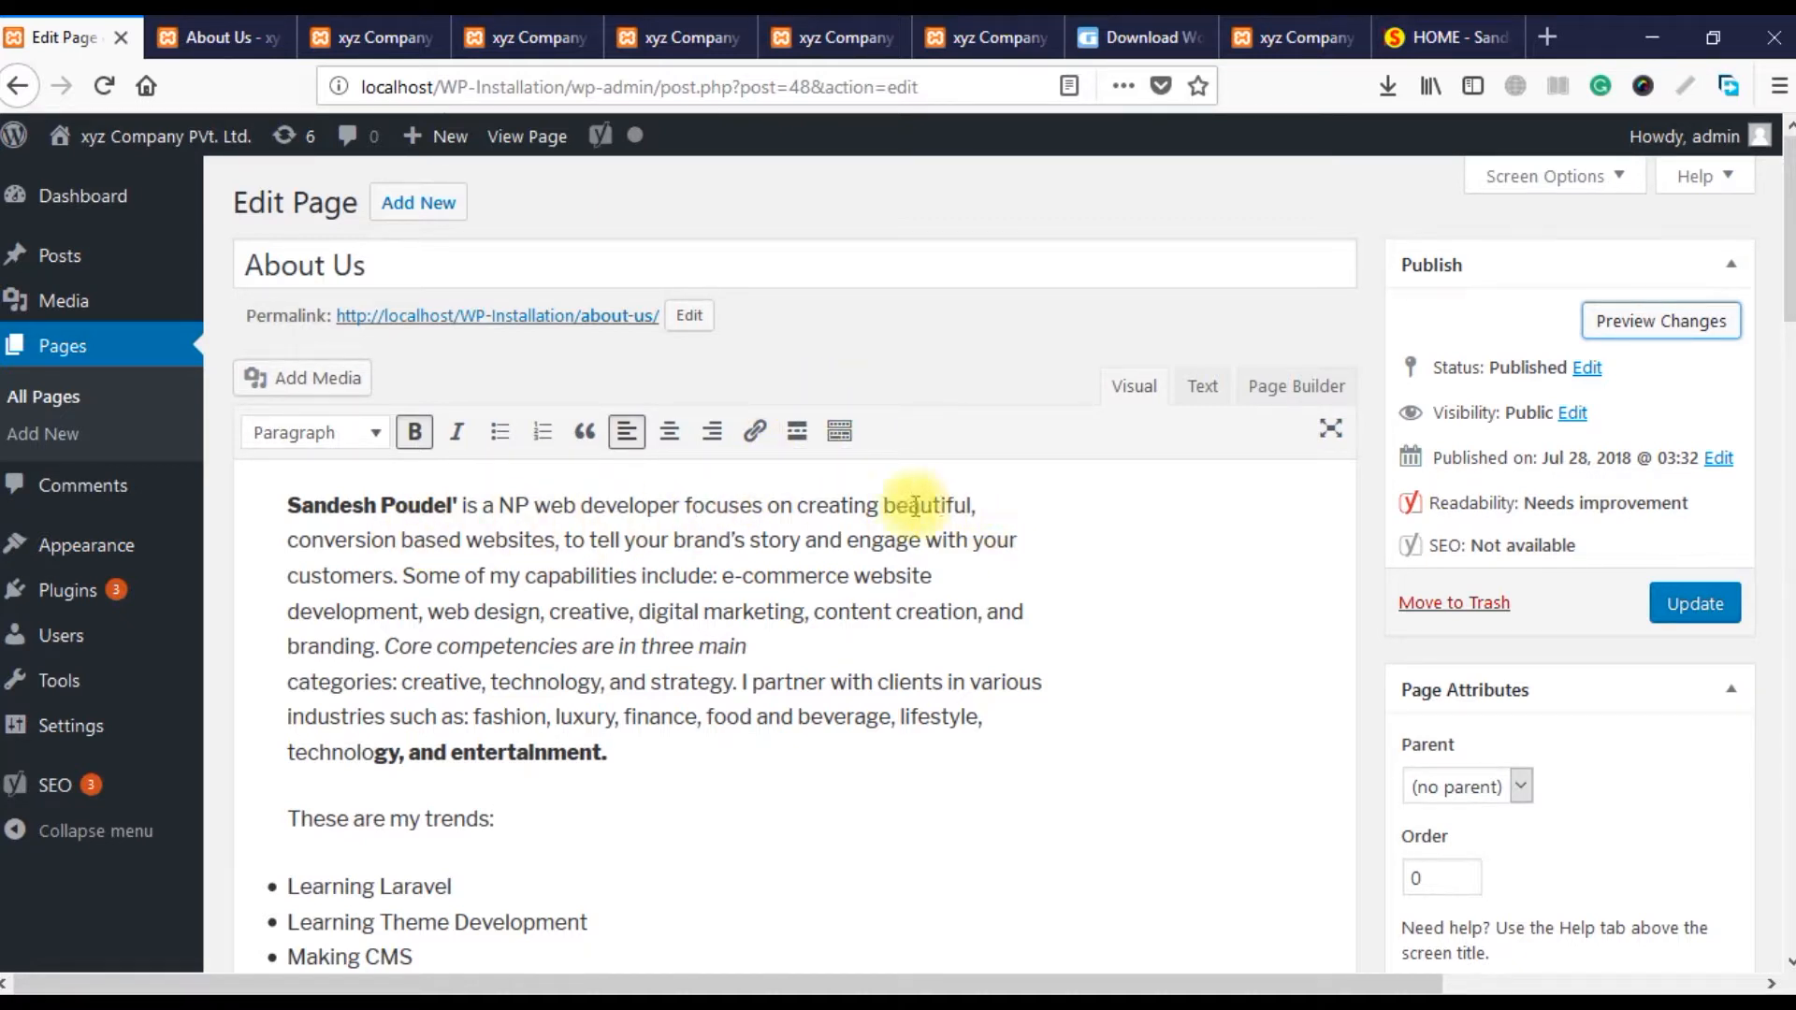
{"action": "left_click", "coordinate": [980, 569]}
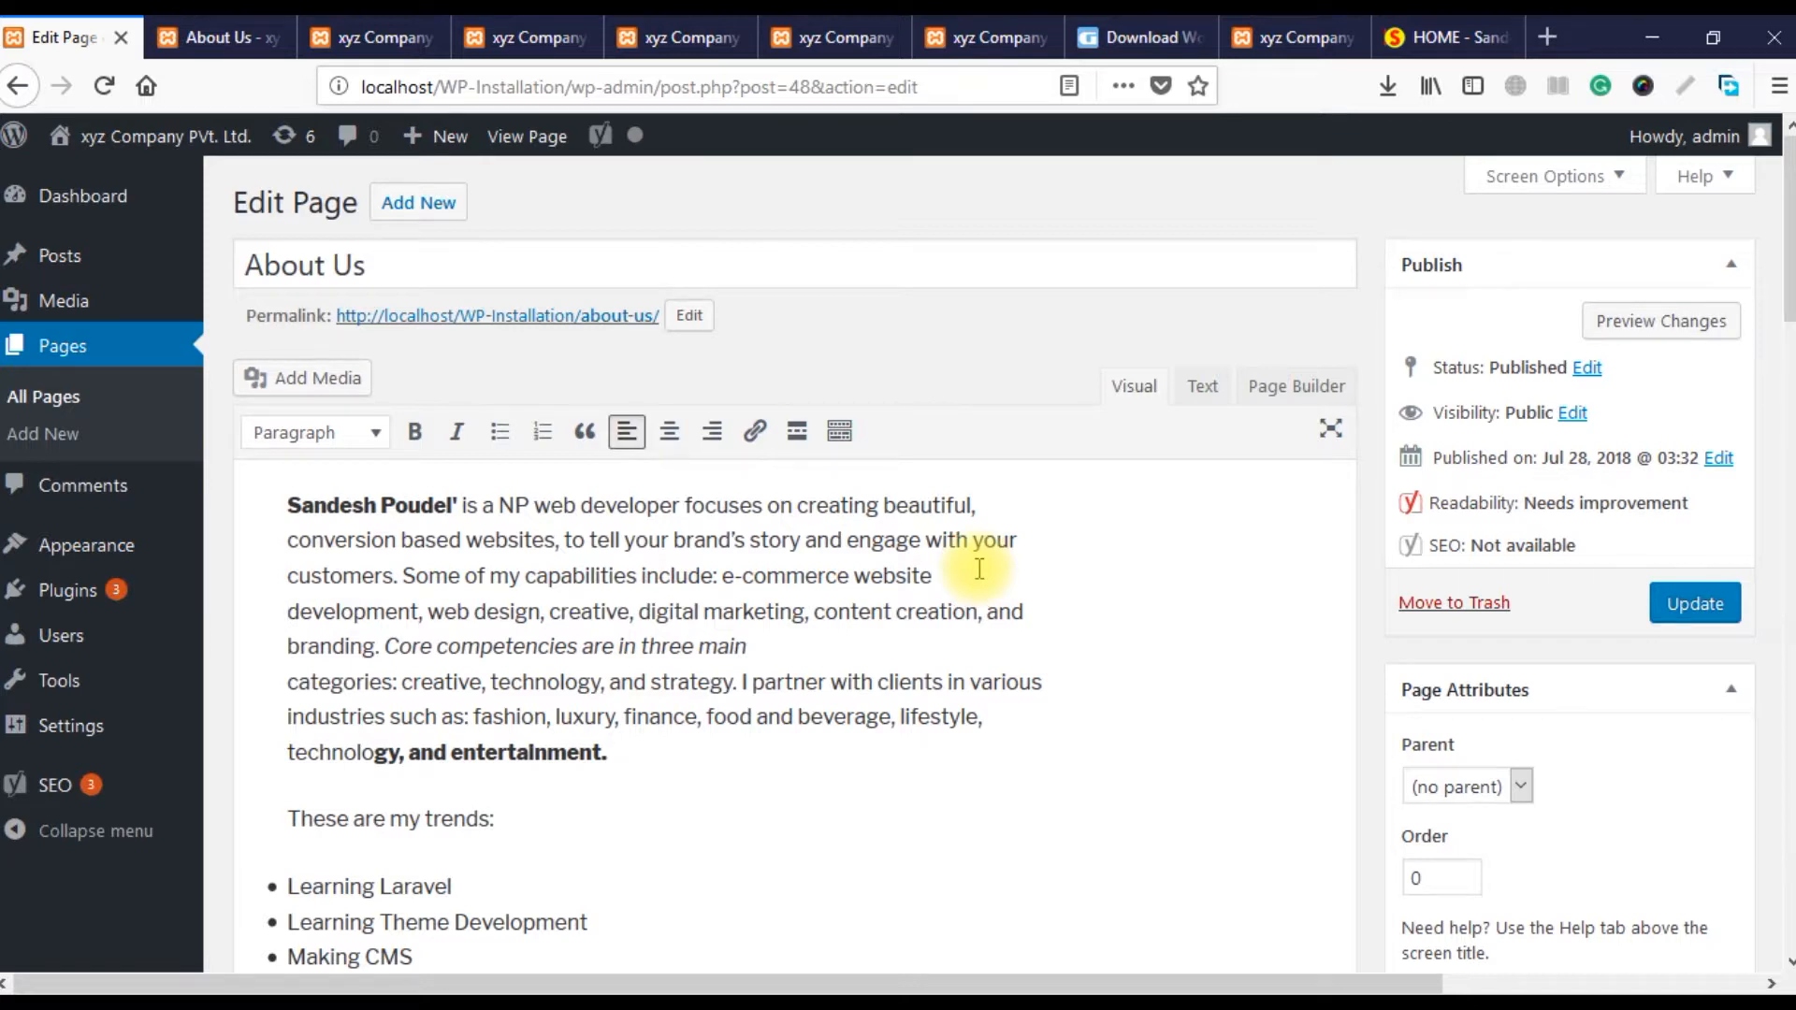
{"action": "left_click", "coordinate": [940, 575]}
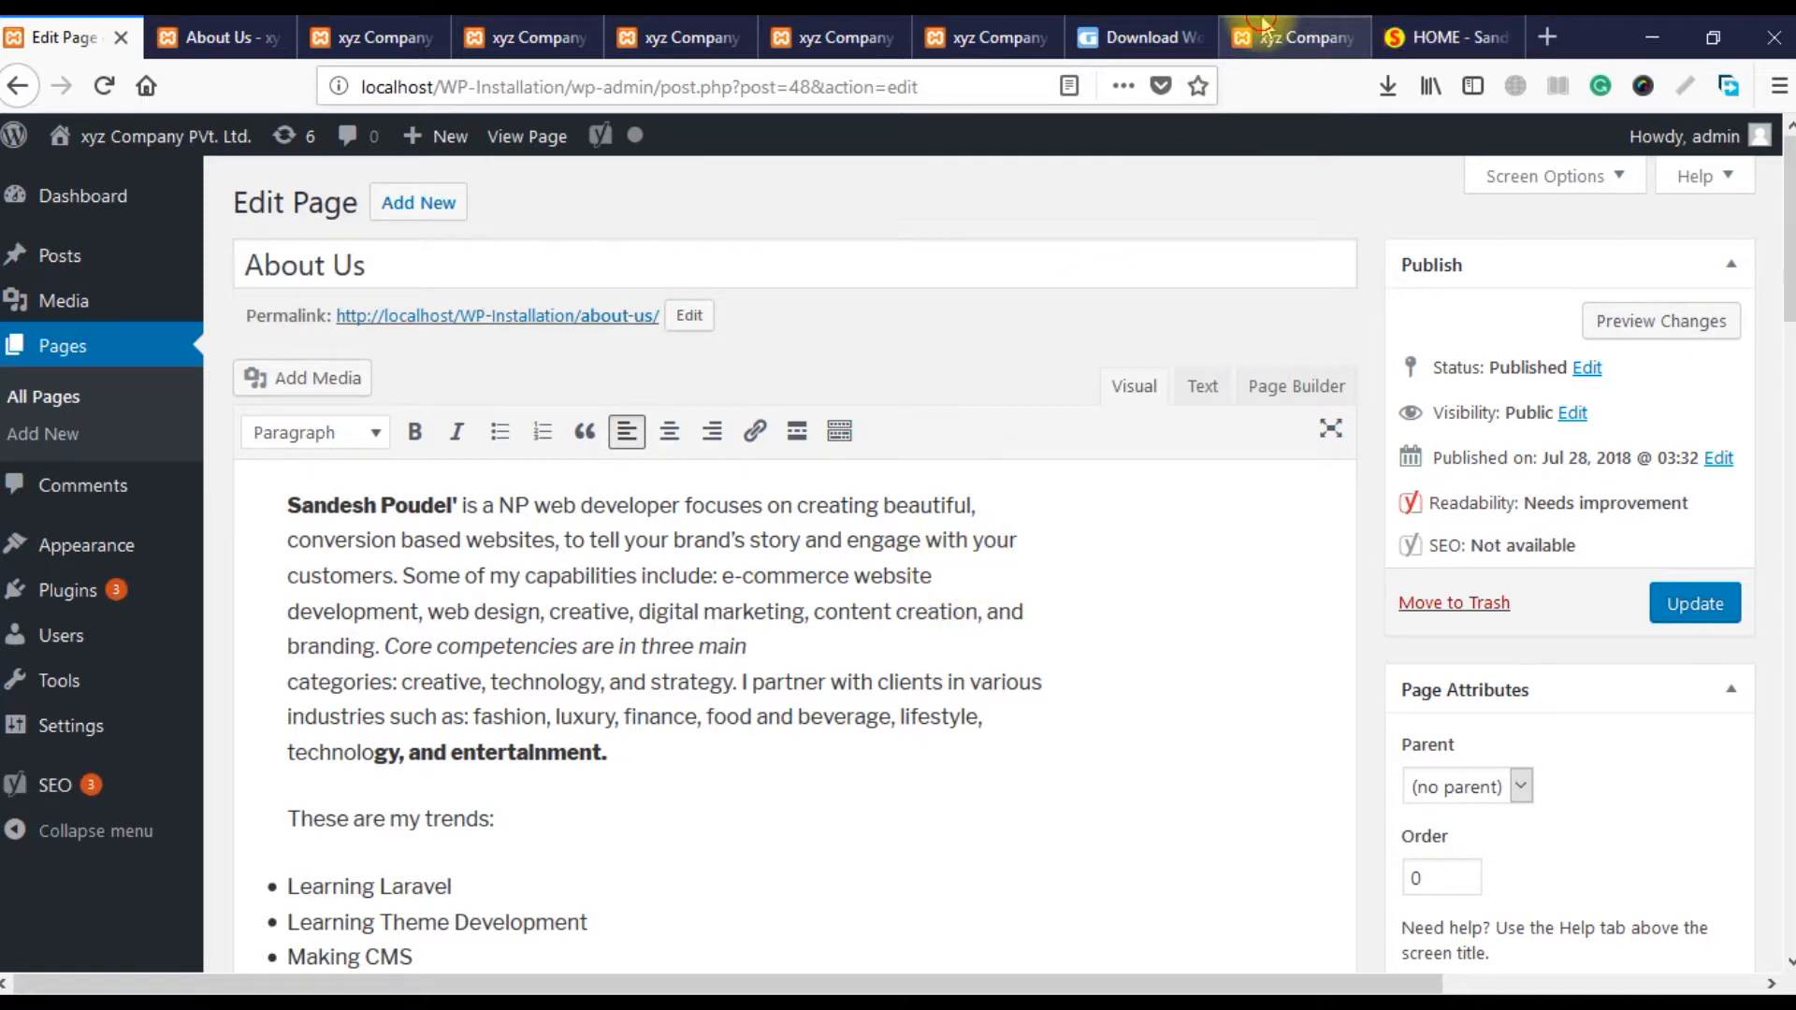
- Close the surplus browser tabs, including the GavickPro download page, the owner's website and old theme previews, and return to the About Us editor
{"action": "left_click", "coordinate": [1329, 35]}
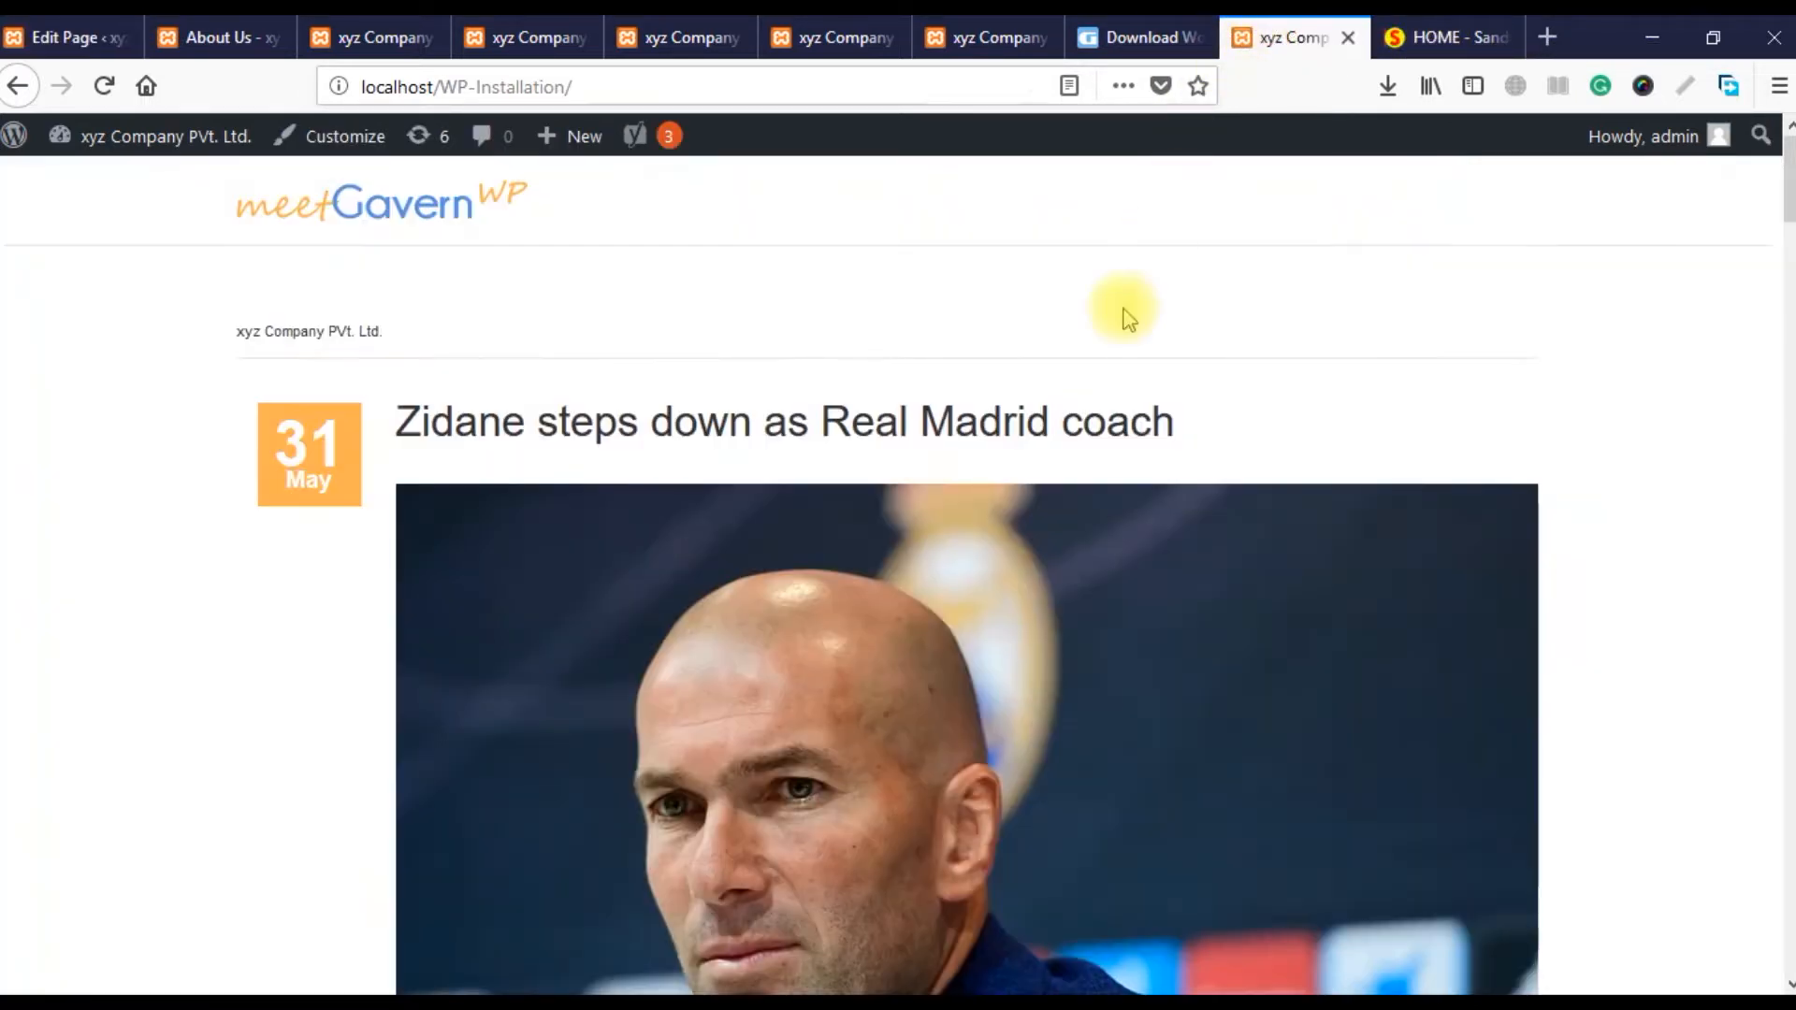
{"action": "left_click", "coordinate": [1348, 37]}
{"action": "left_click", "coordinate": [1352, 38]}
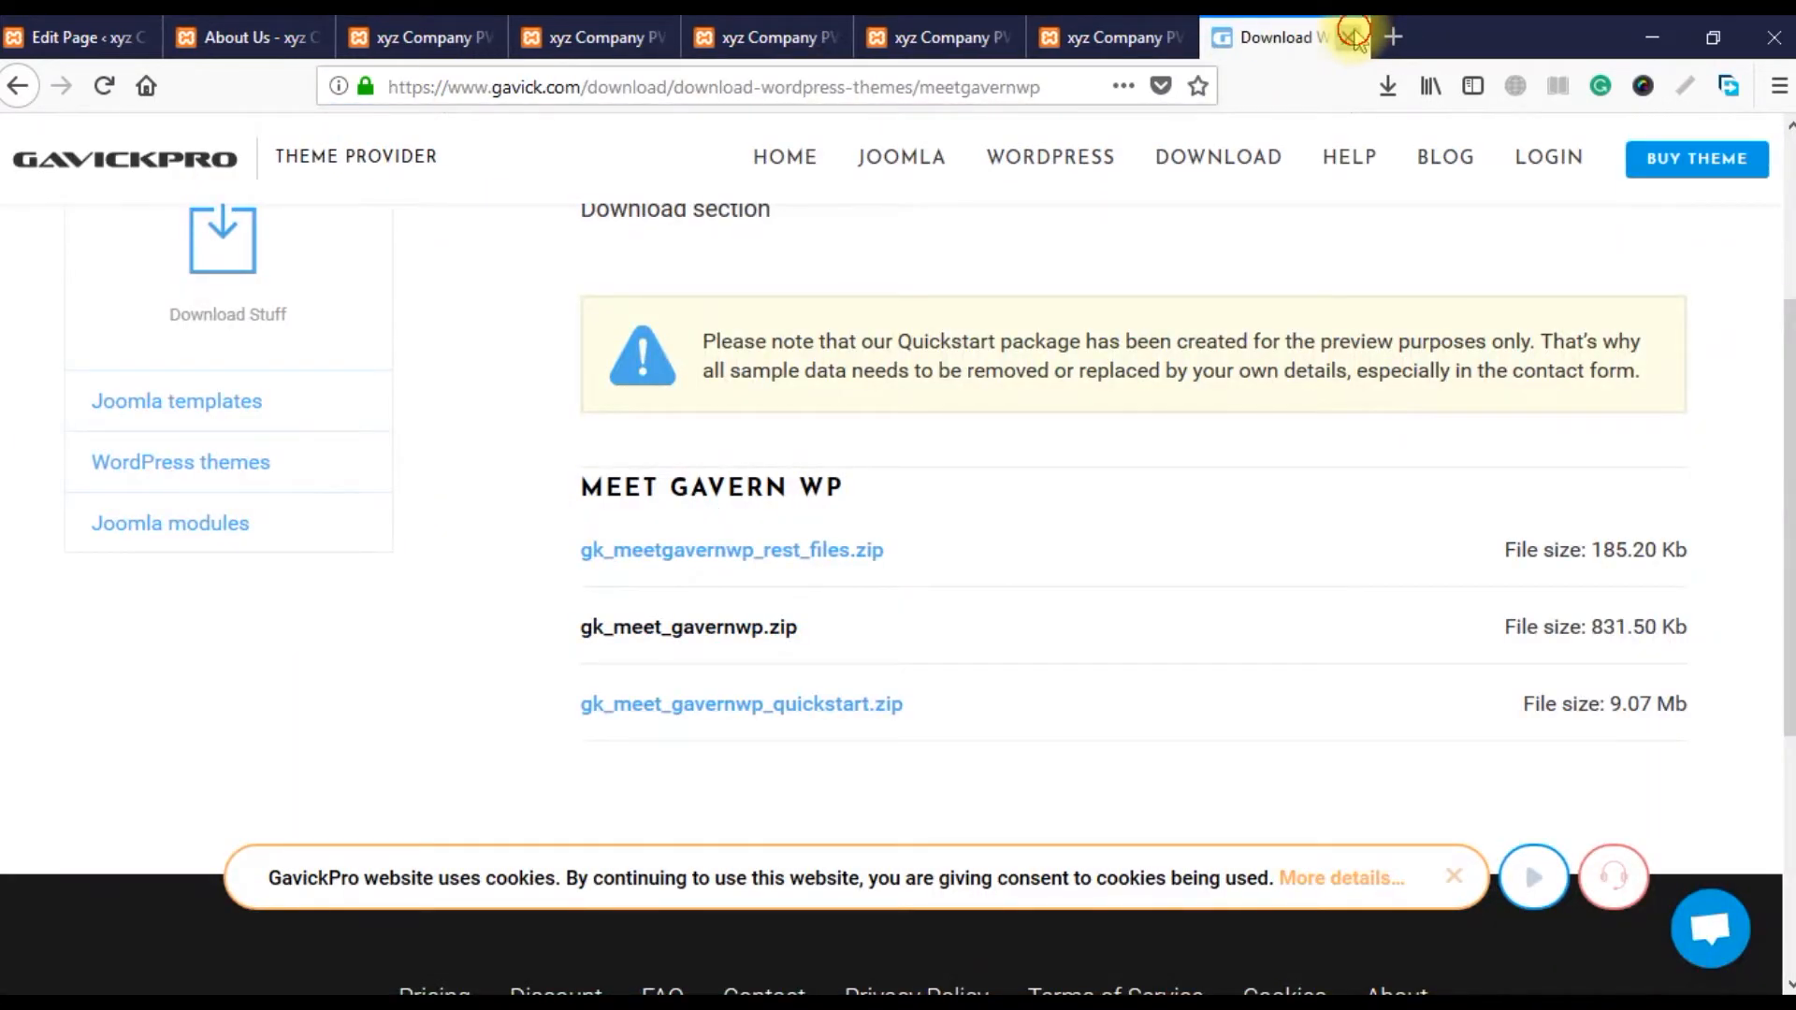
{"action": "left_click", "coordinate": [1352, 38]}
{"action": "left_click", "coordinate": [1348, 37]}
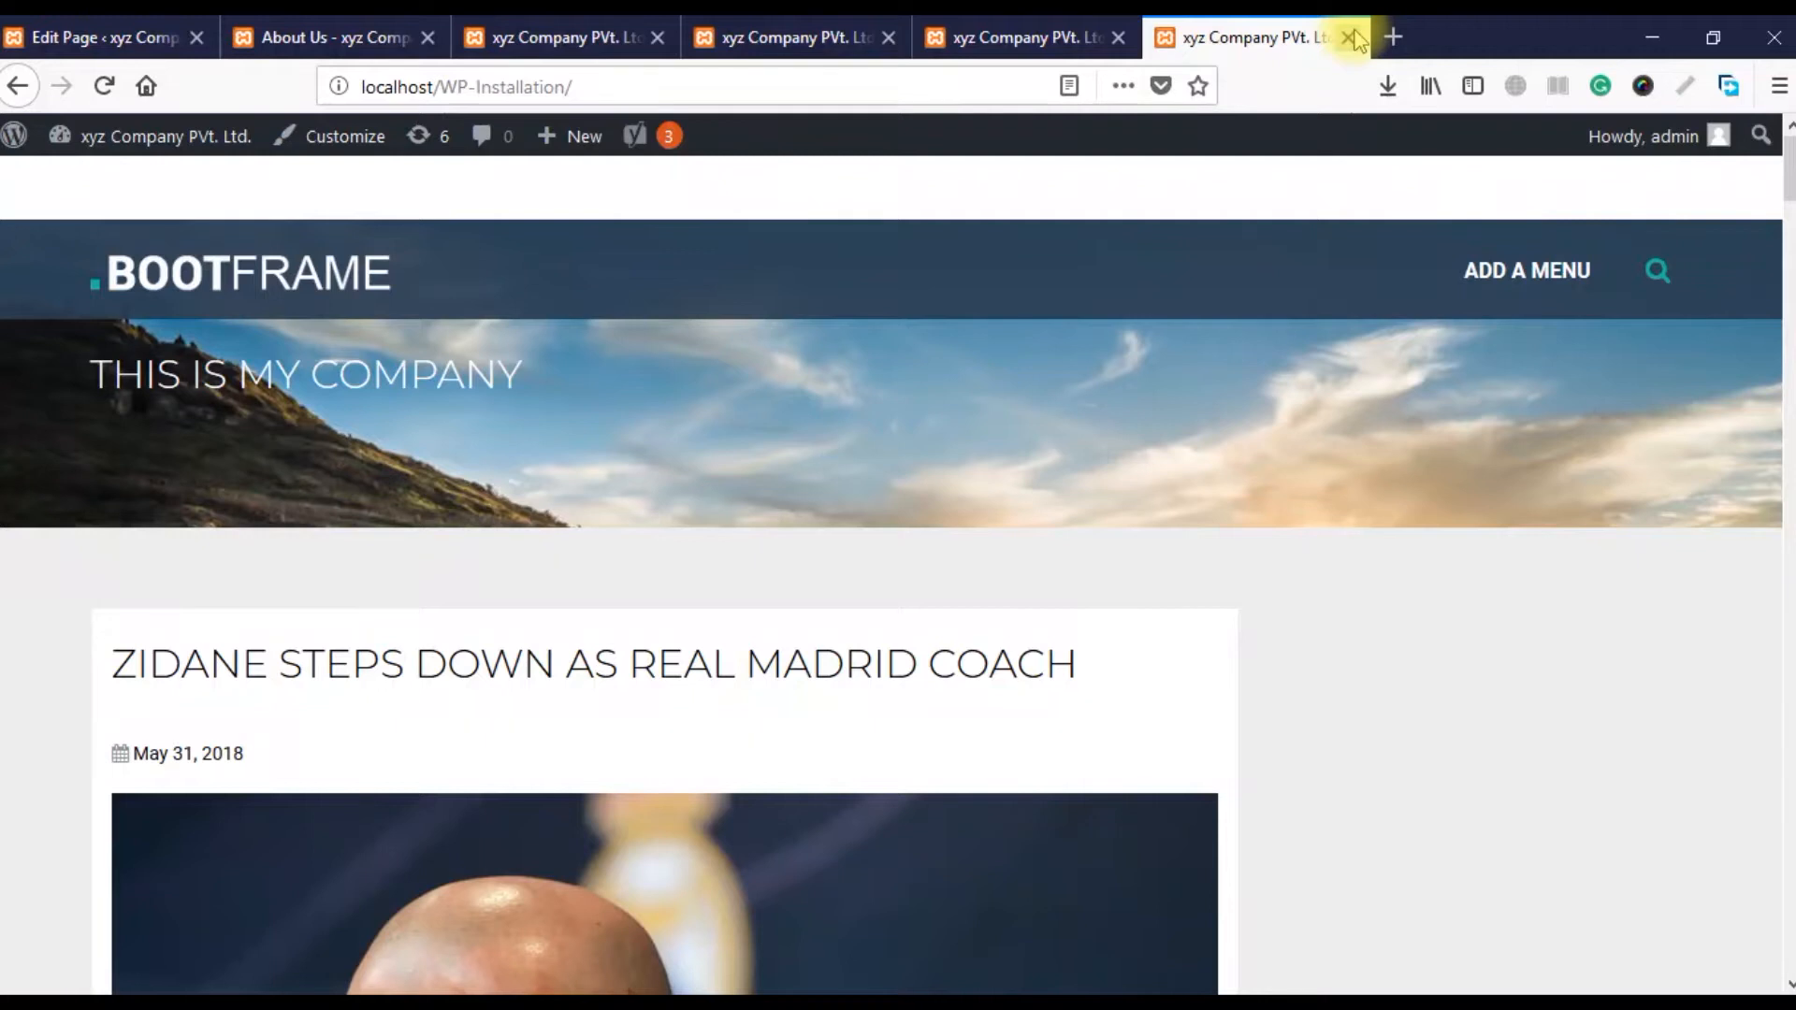
{"action": "left_click", "coordinate": [1348, 38]}
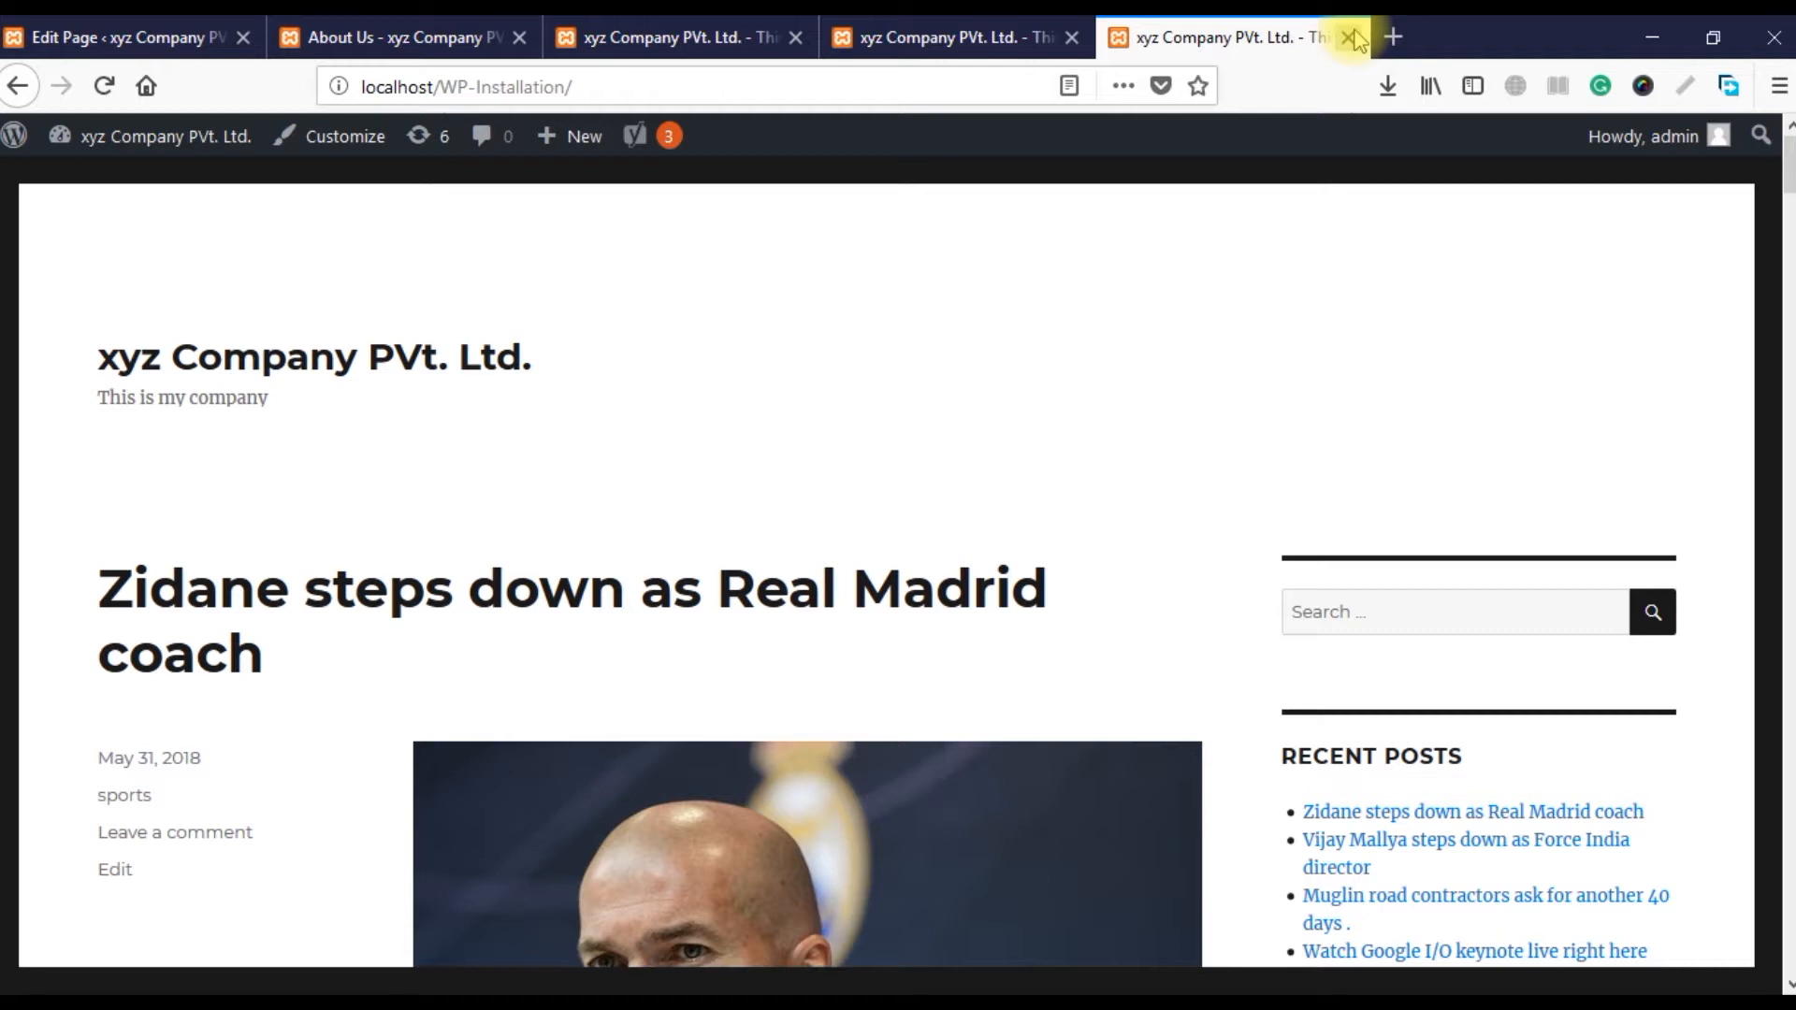
{"action": "left_click", "coordinate": [84, 37]}
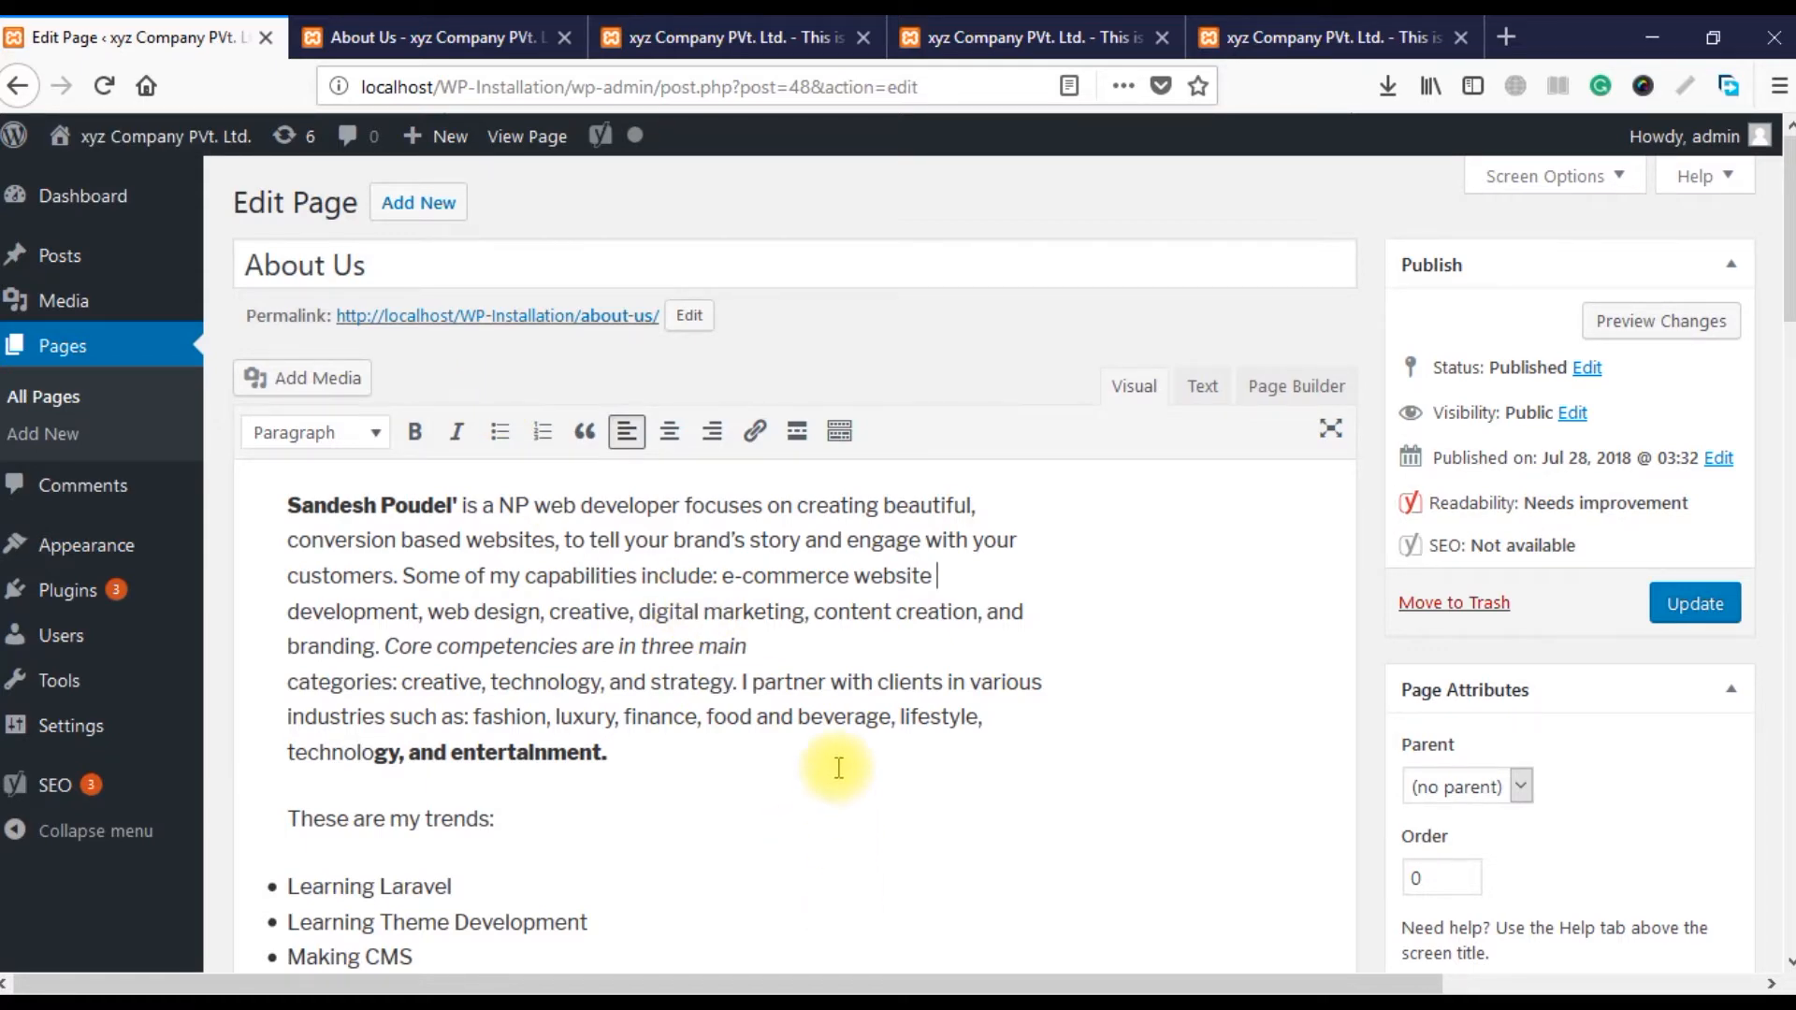
- Show the About Us page content as HTML code and examine its markup from the opening paragraph through to the blockquote
{"action": "scroll", "coordinate": [839, 761], "scroll_direction": "down", "scroll_amount": 15}
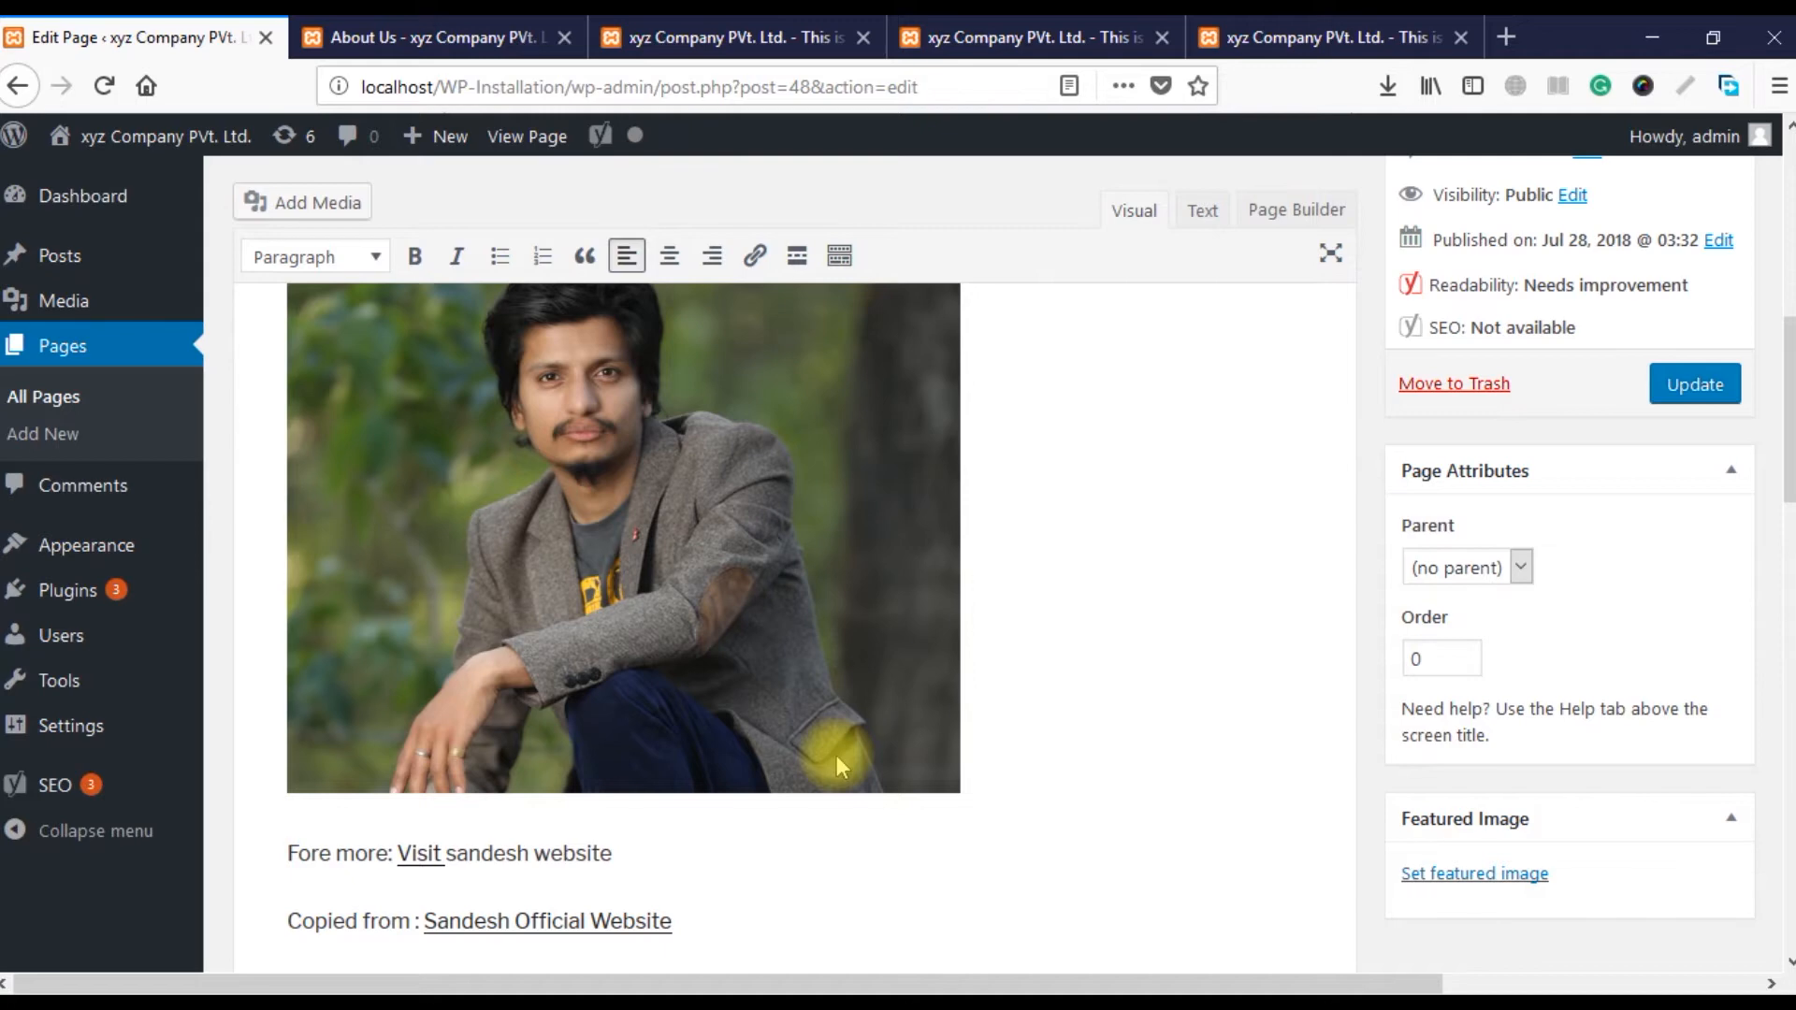
{"action": "scroll", "coordinate": [839, 762], "scroll_direction": "down", "scroll_amount": 5}
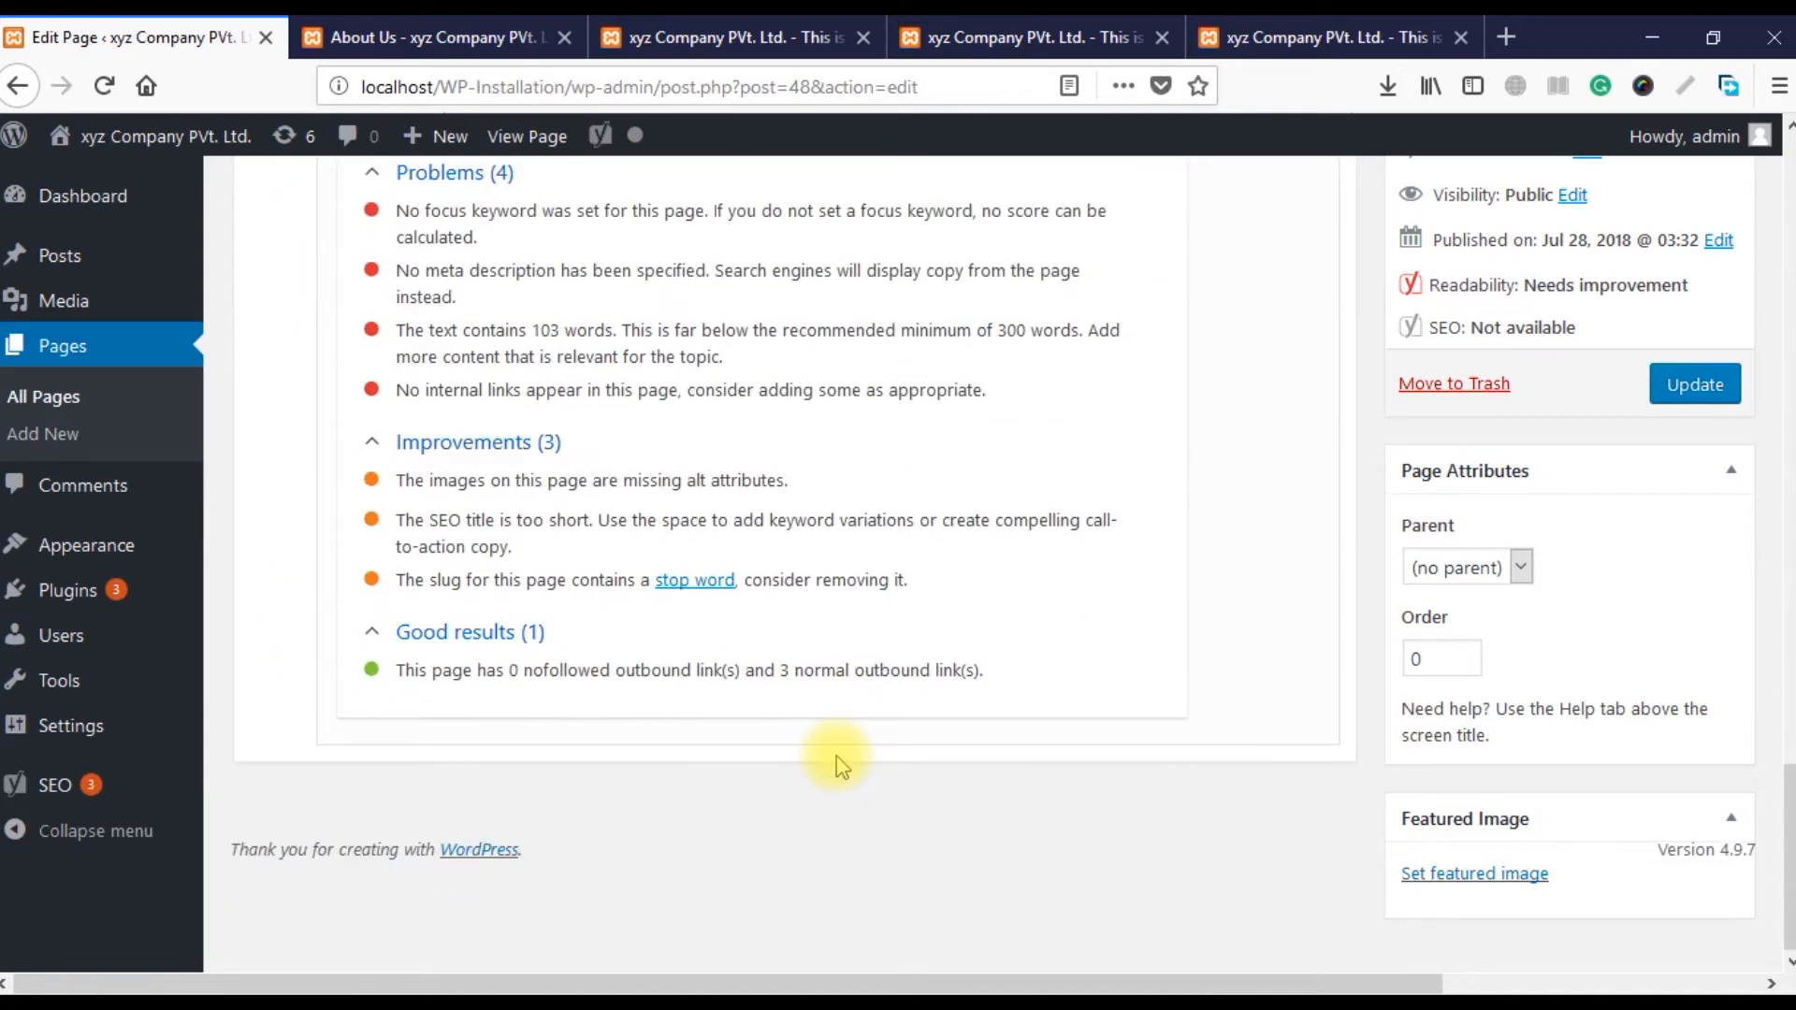
{"action": "scroll", "coordinate": [839, 759], "scroll_direction": "up", "scroll_amount": 12}
{"action": "scroll", "coordinate": [839, 756], "scroll_direction": "up", "scroll_amount": 5}
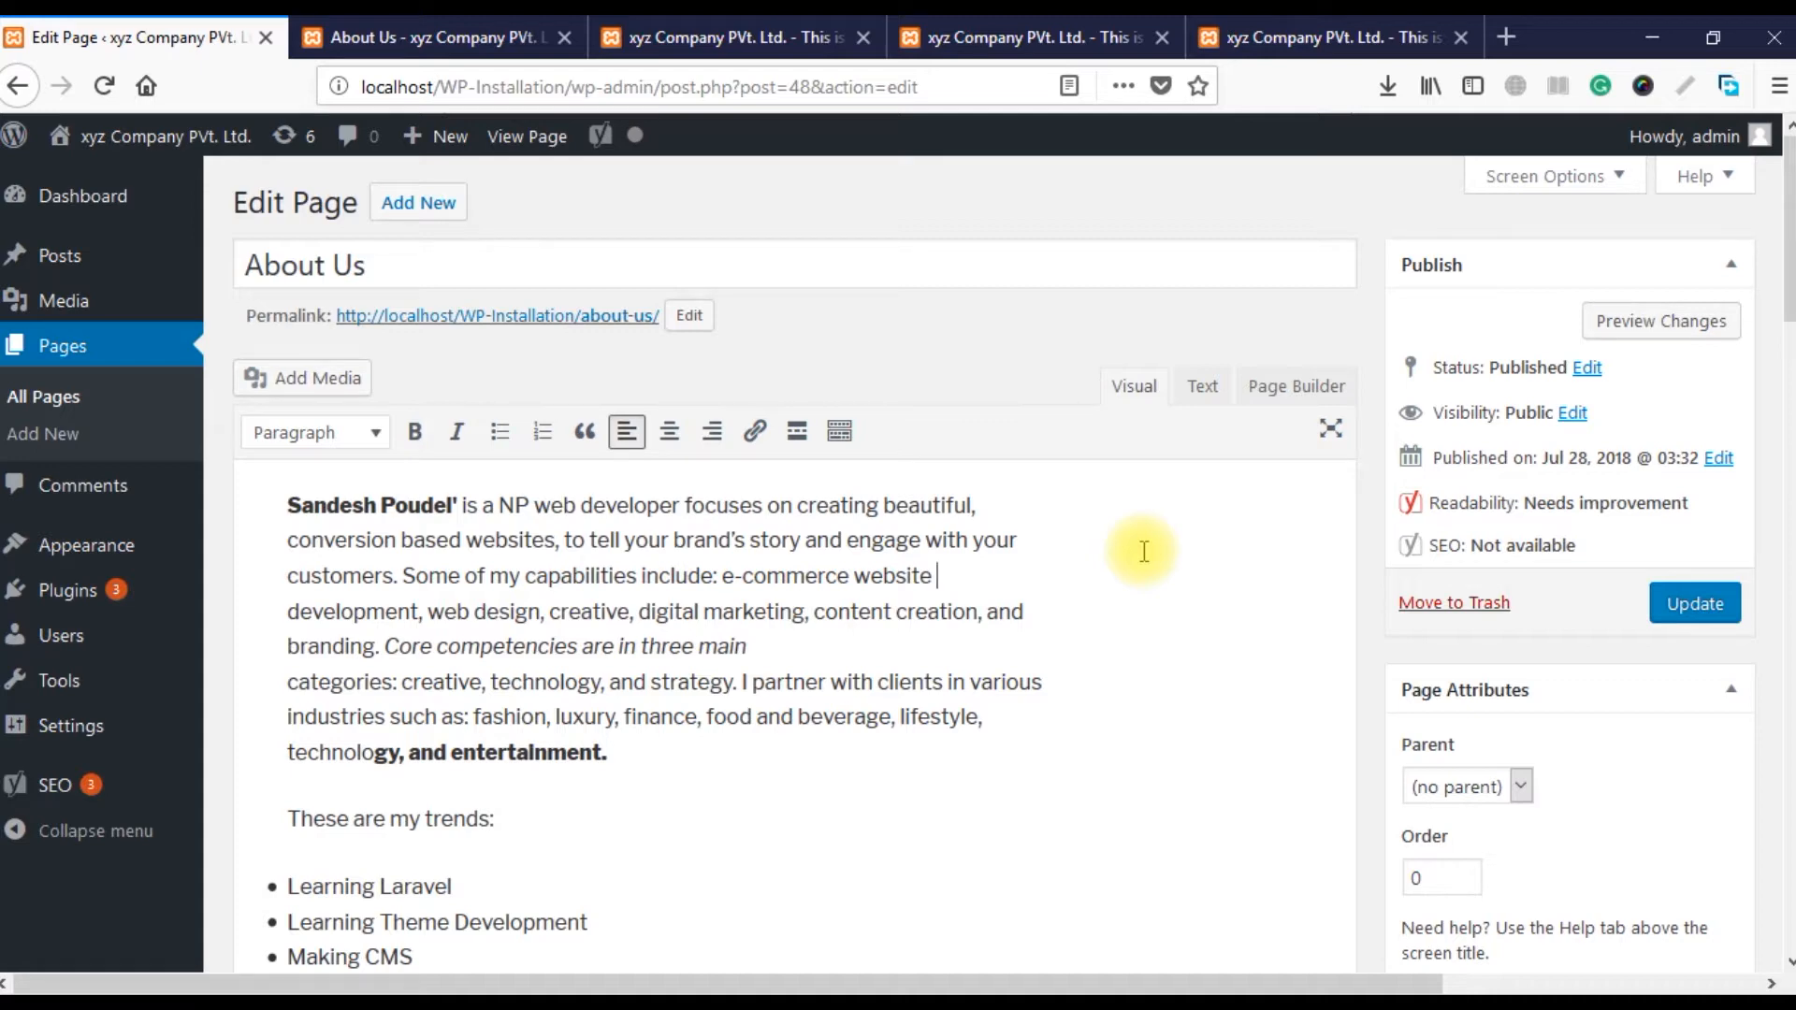
{"action": "left_click", "coordinate": [1200, 391]}
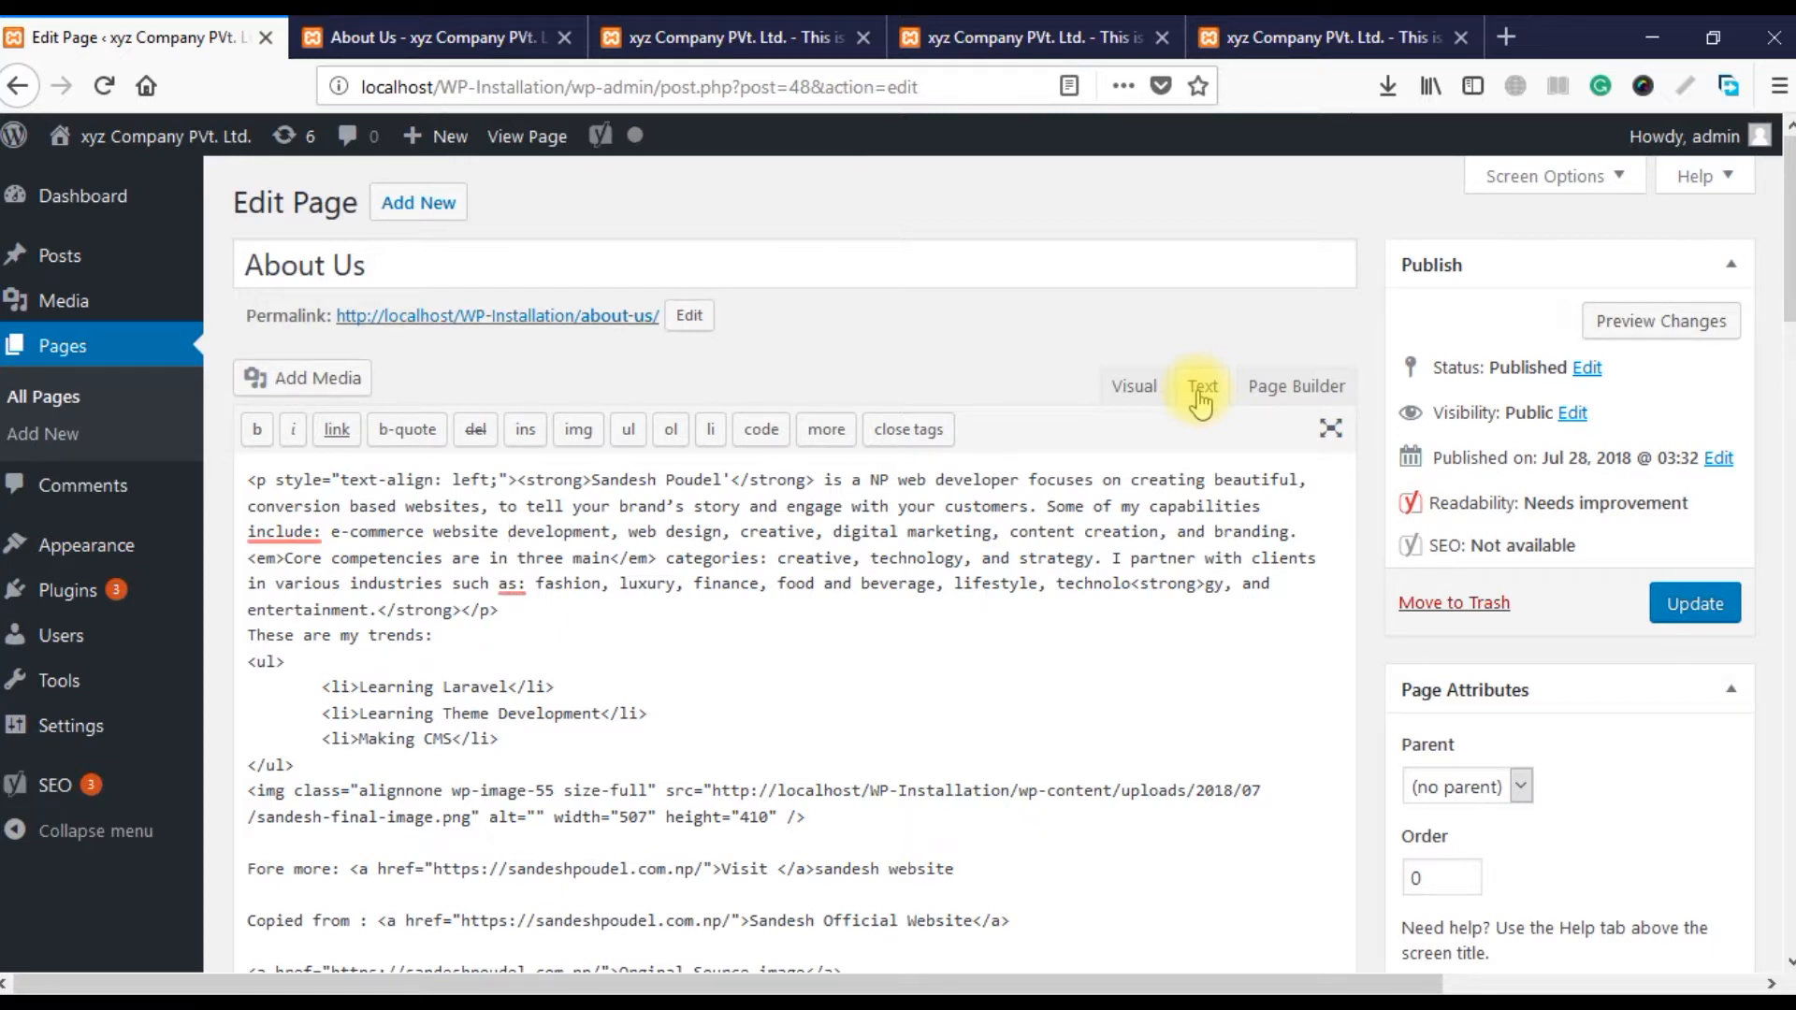
{"action": "scroll", "coordinate": [703, 745], "scroll_direction": "down", "scroll_amount": 1}
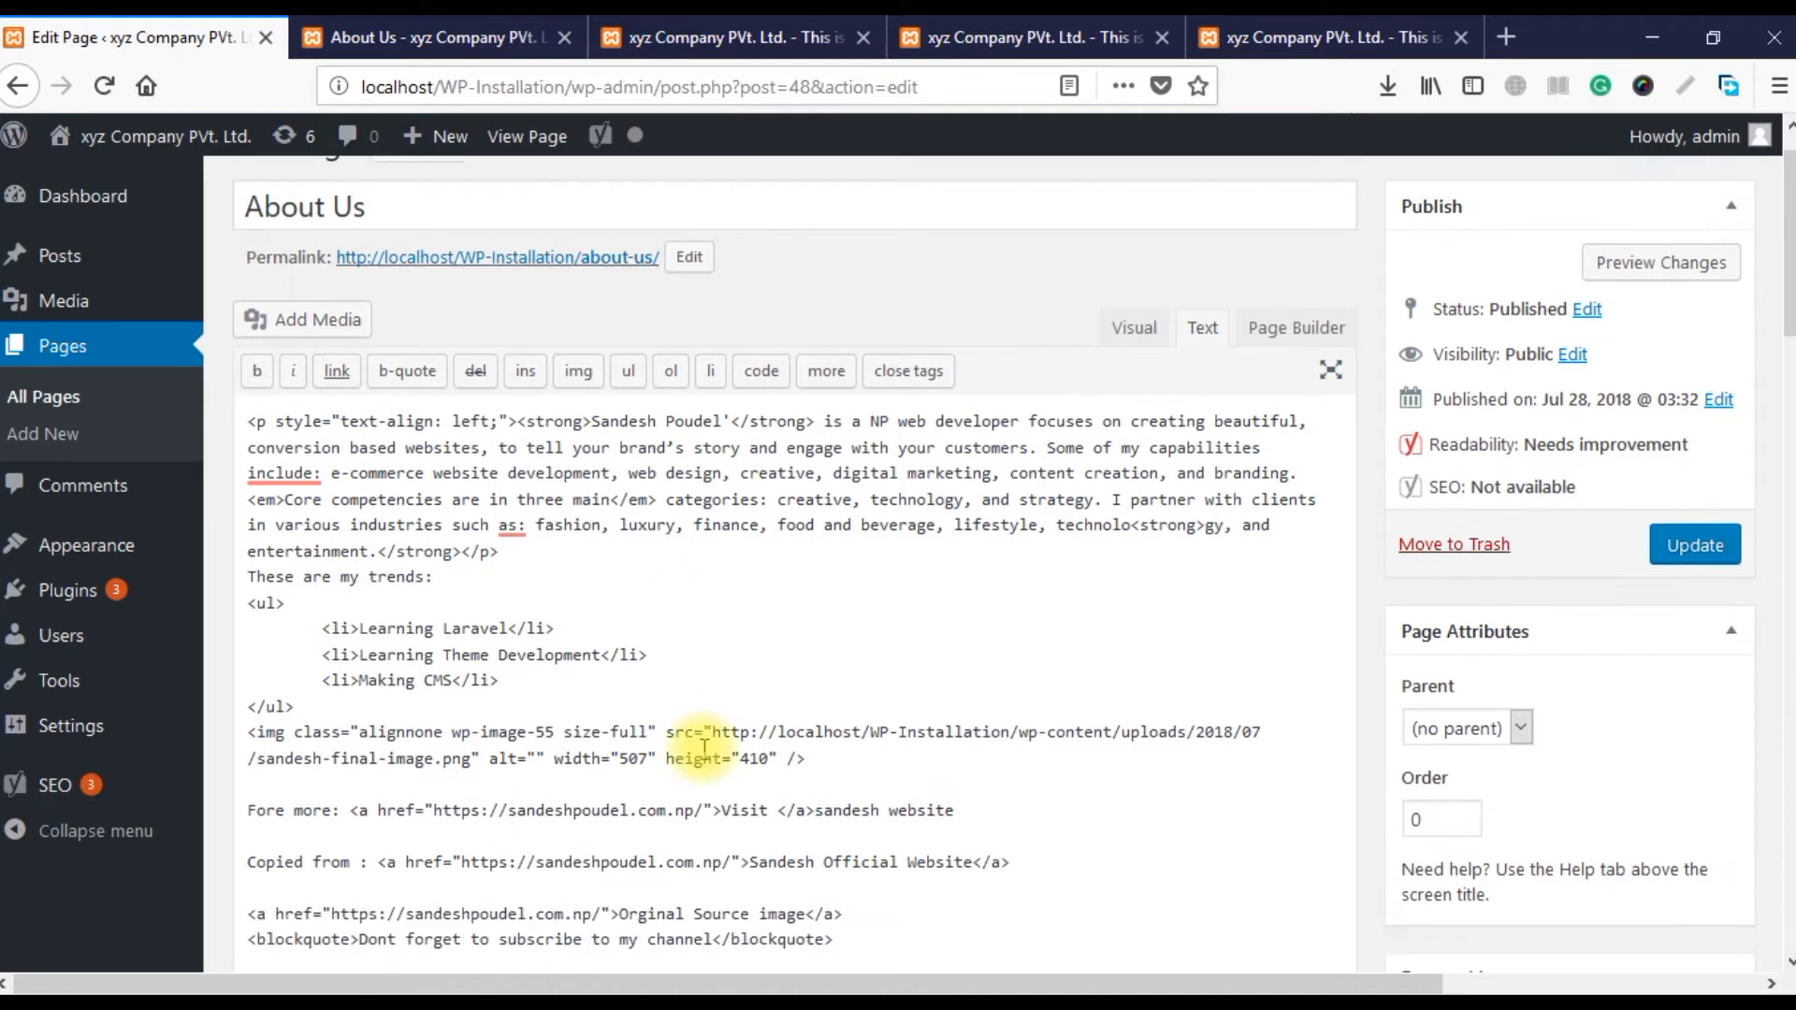
{"action": "scroll", "coordinate": [703, 746], "scroll_direction": "down", "scroll_amount": 3}
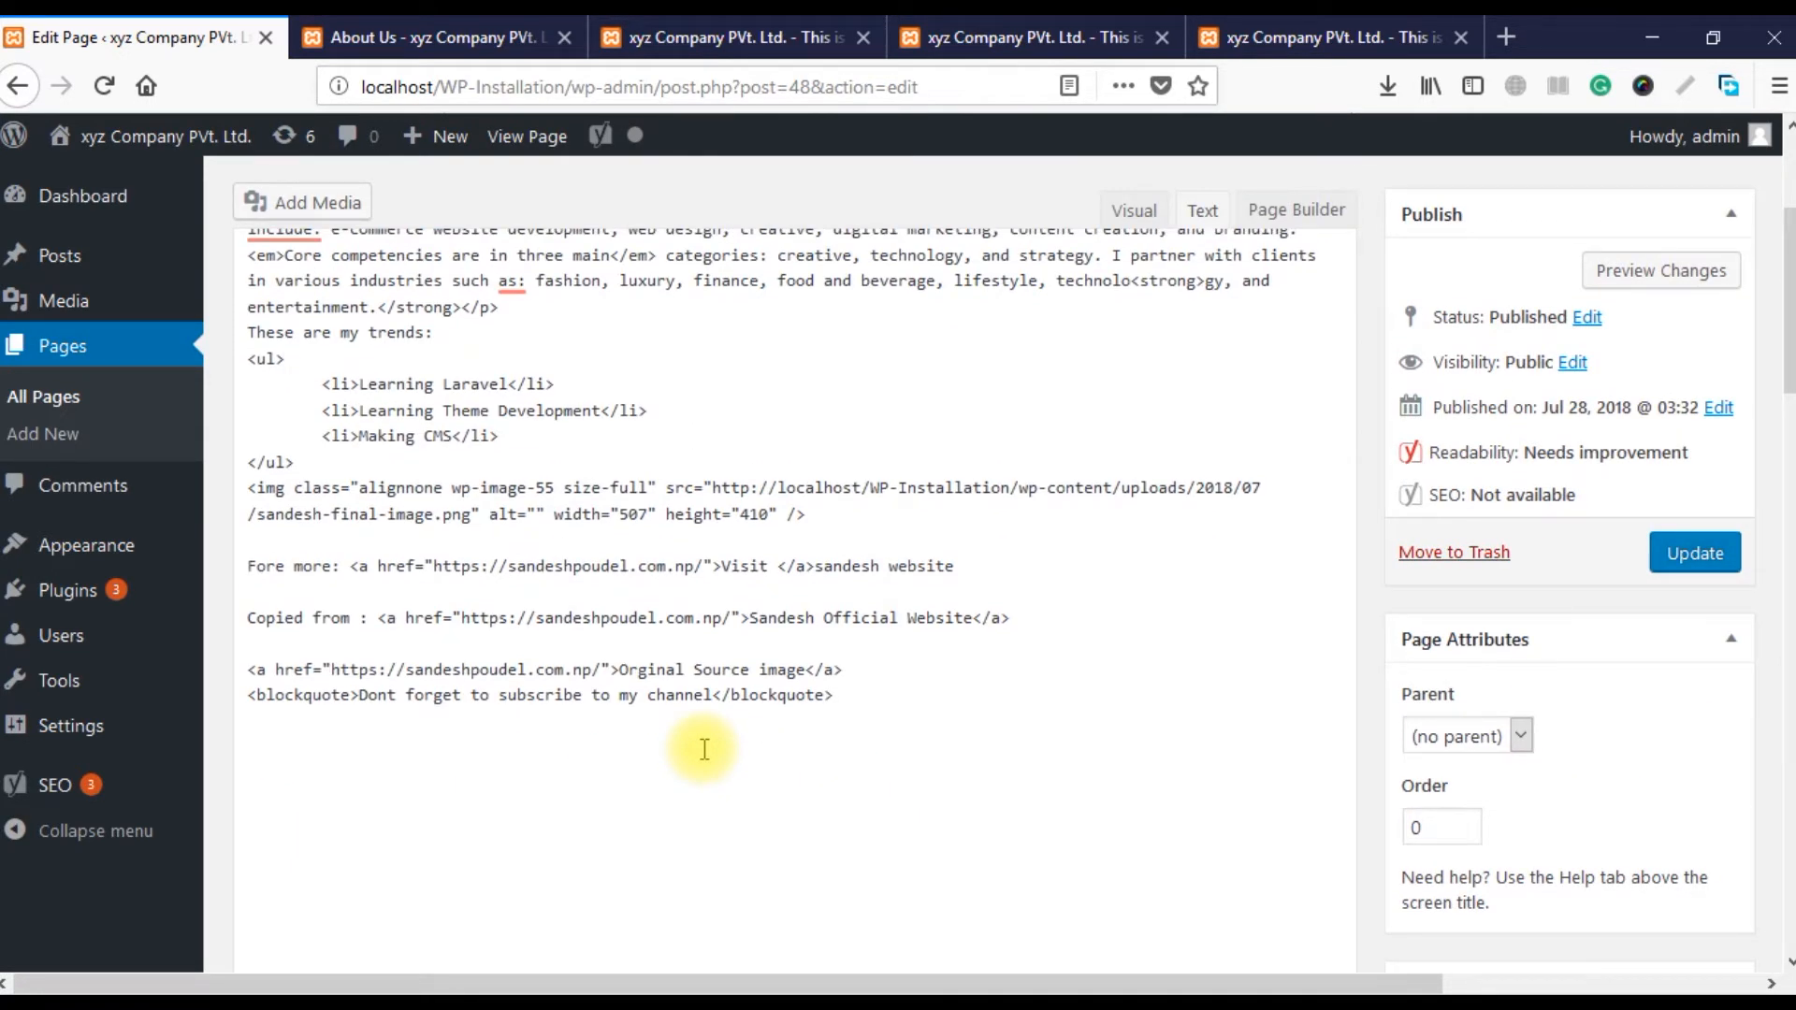